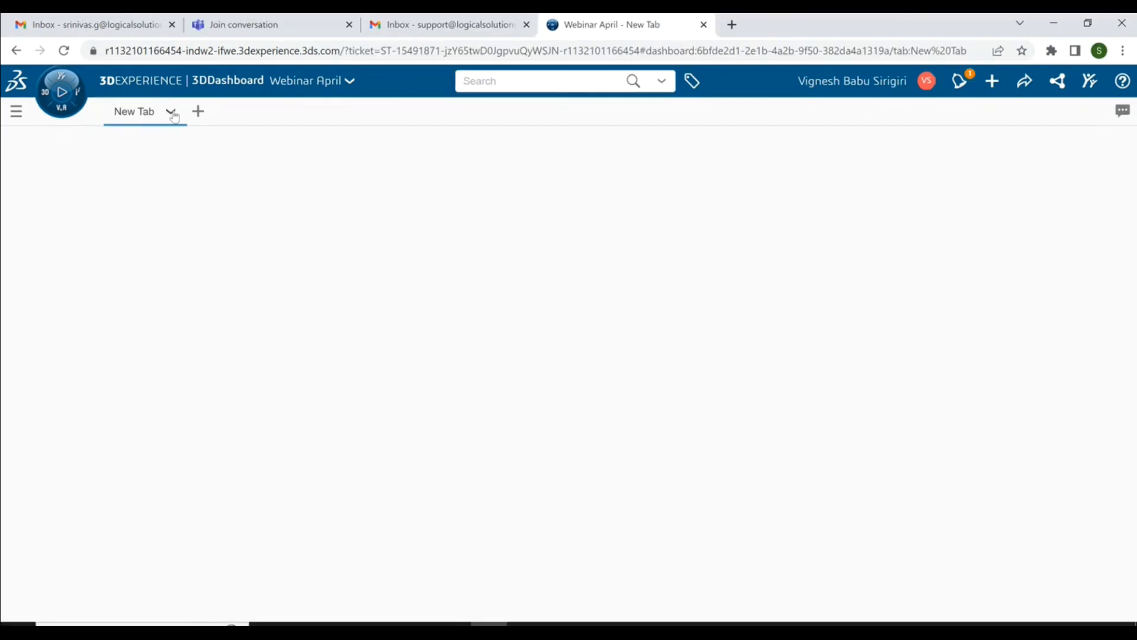
Add the xShape app from the 3D Sculptor role to the empty dashboard tab and expand it to full size.
click(69, 99)
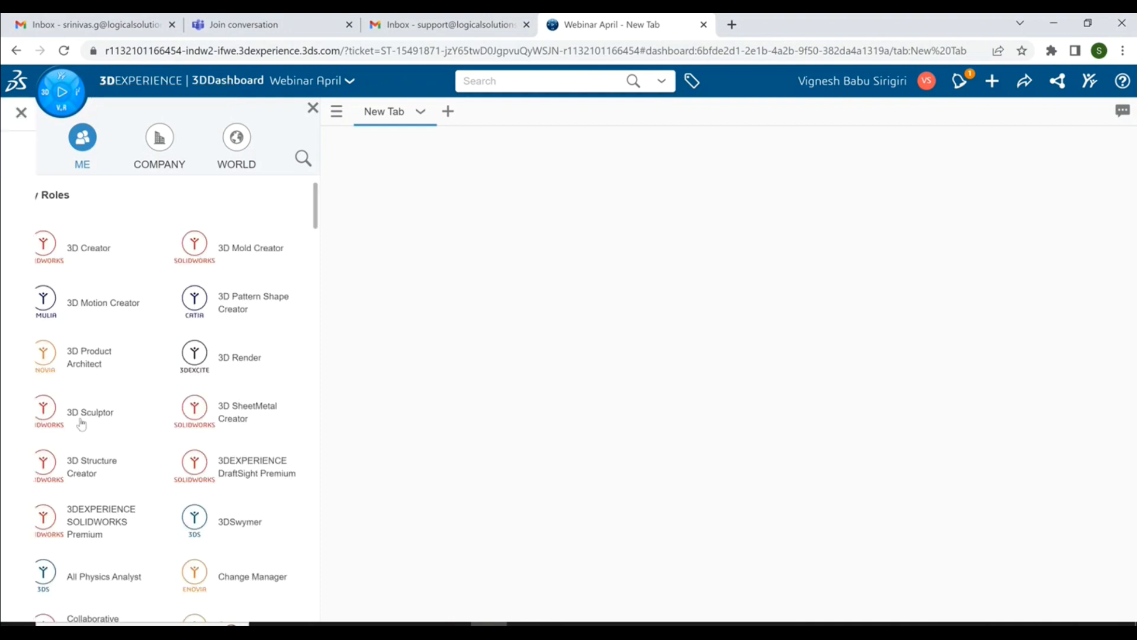
click(85, 421)
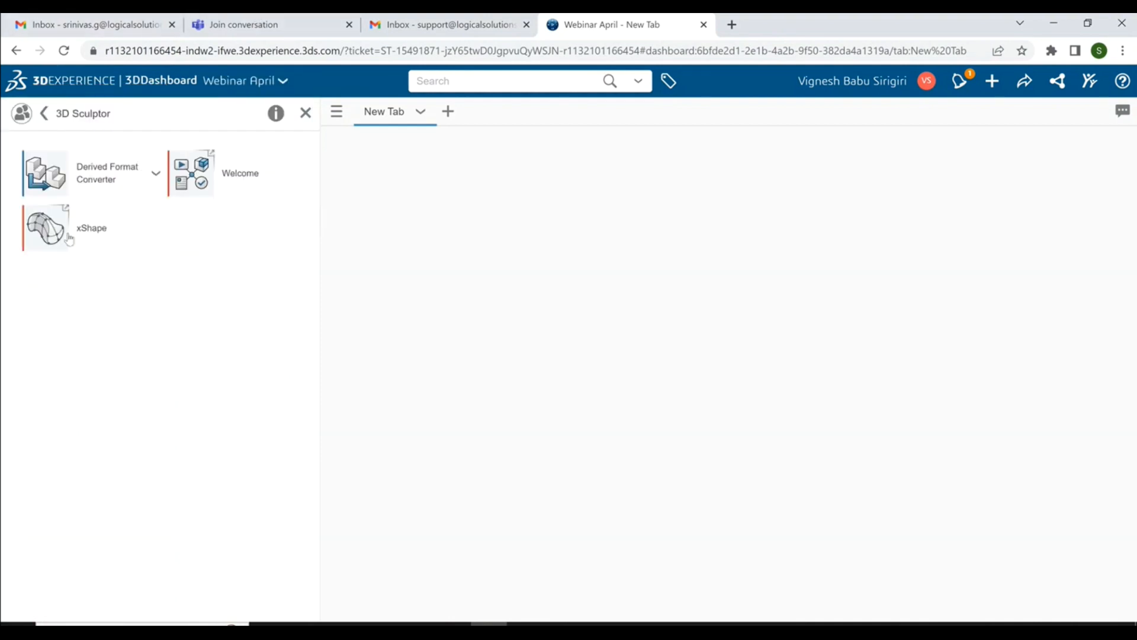
mouse_move(60, 233)
mouse_down()
mouse_move(379, 210)
mouse_move(371, 176)
mouse_up()
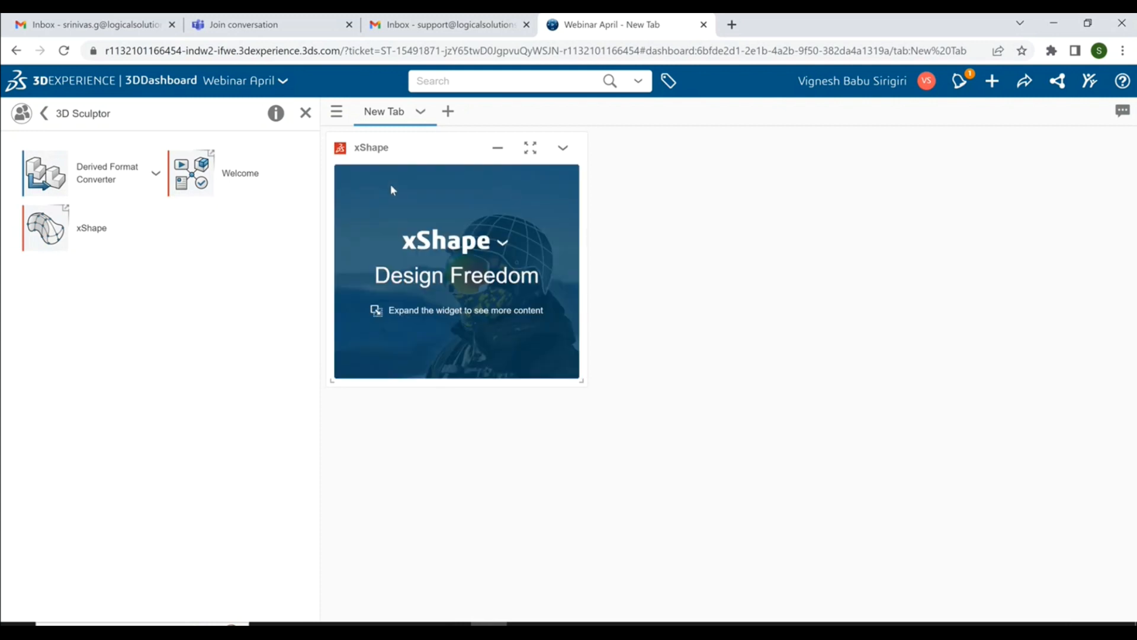
click(531, 149)
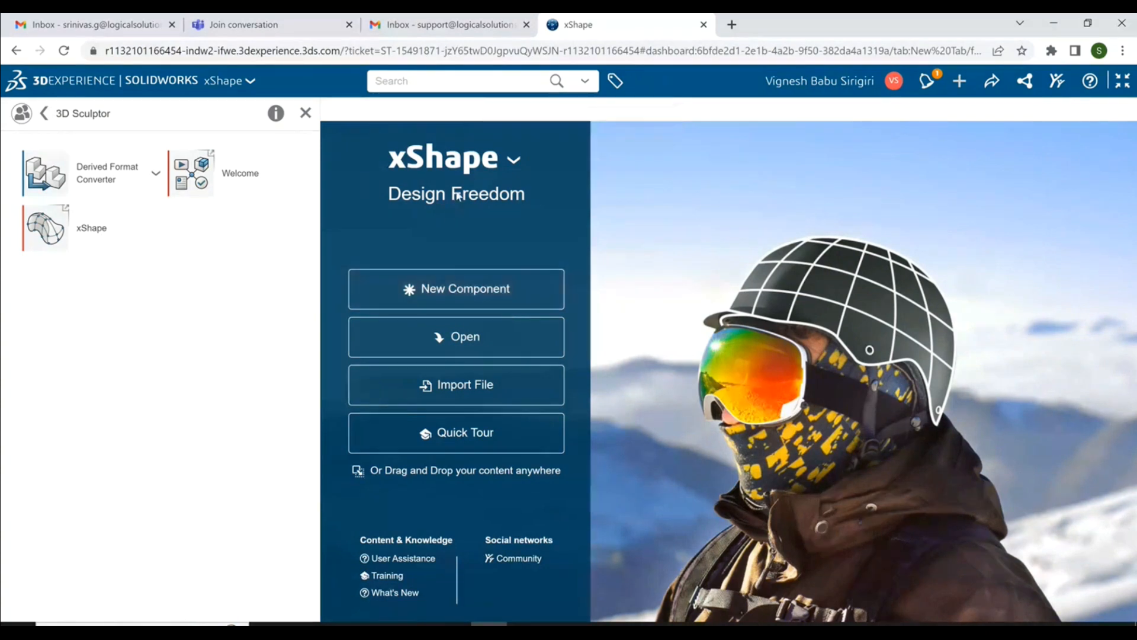
Create a new component with the default name in Common Space and close the 3D Sculptor role's app list.
click(453, 293)
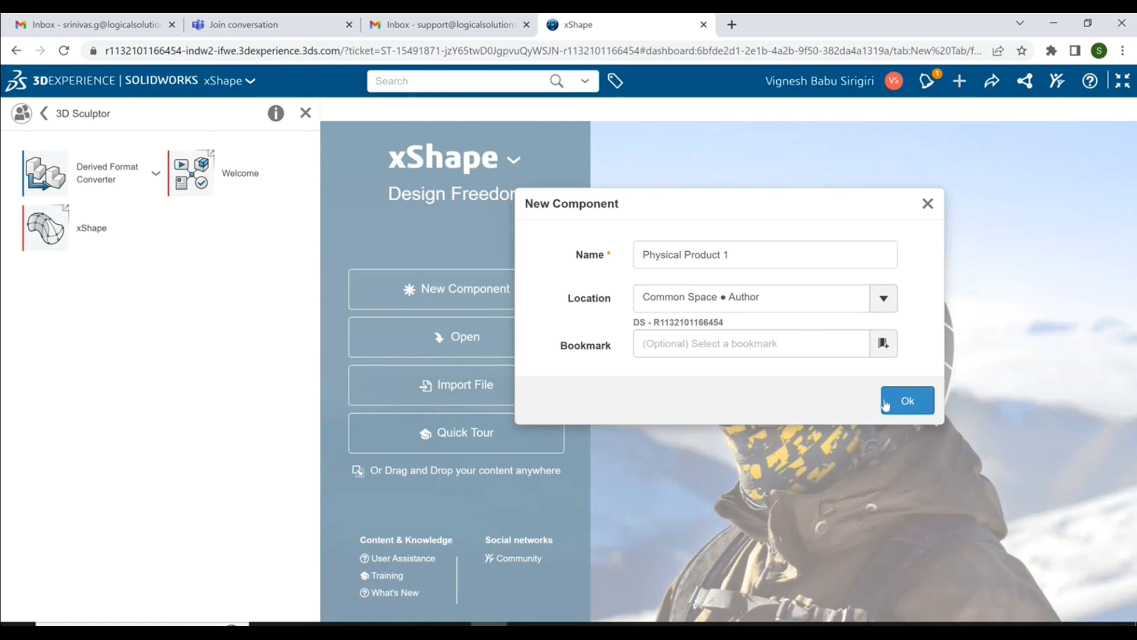
click(906, 401)
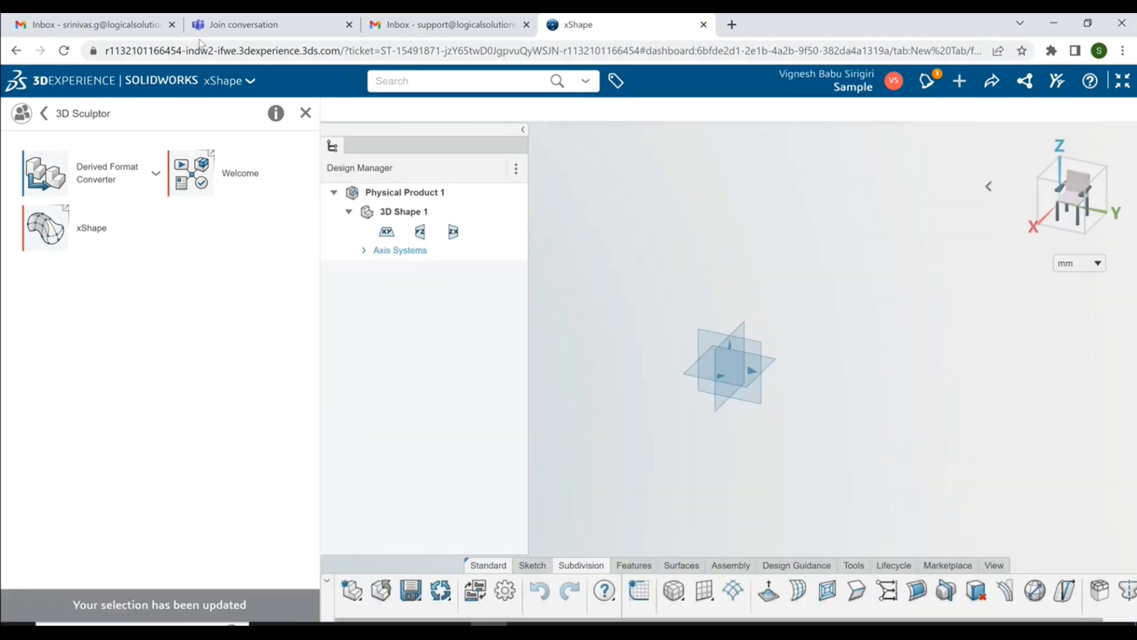
click(306, 113)
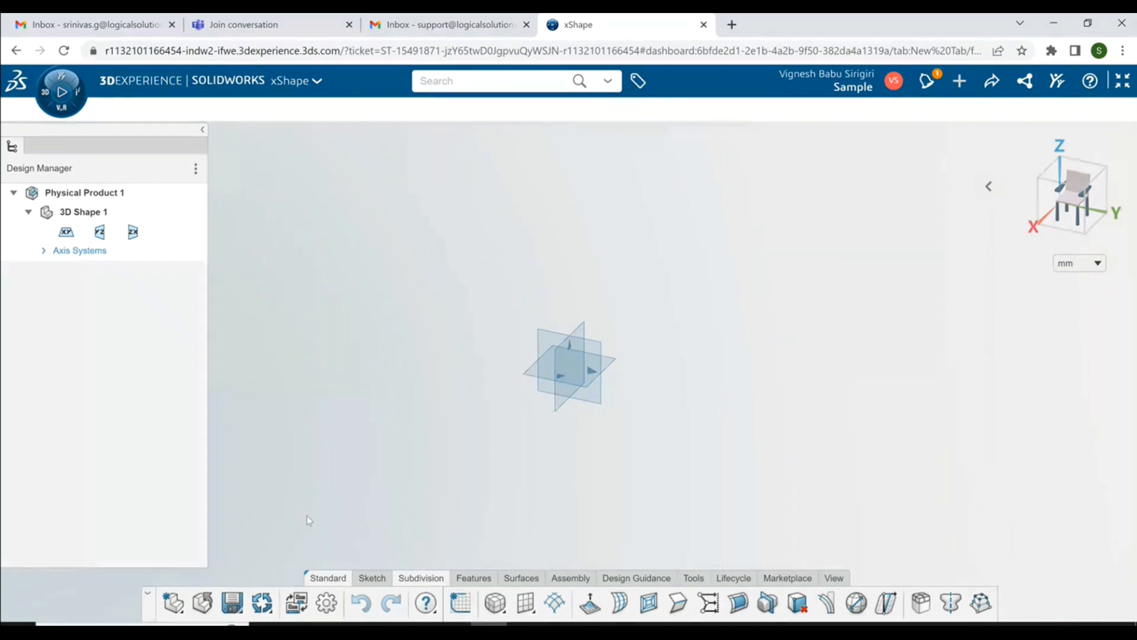
Insert a subdivision Box primitive at the origin, keeping the scale at 100 percent.
click(502, 616)
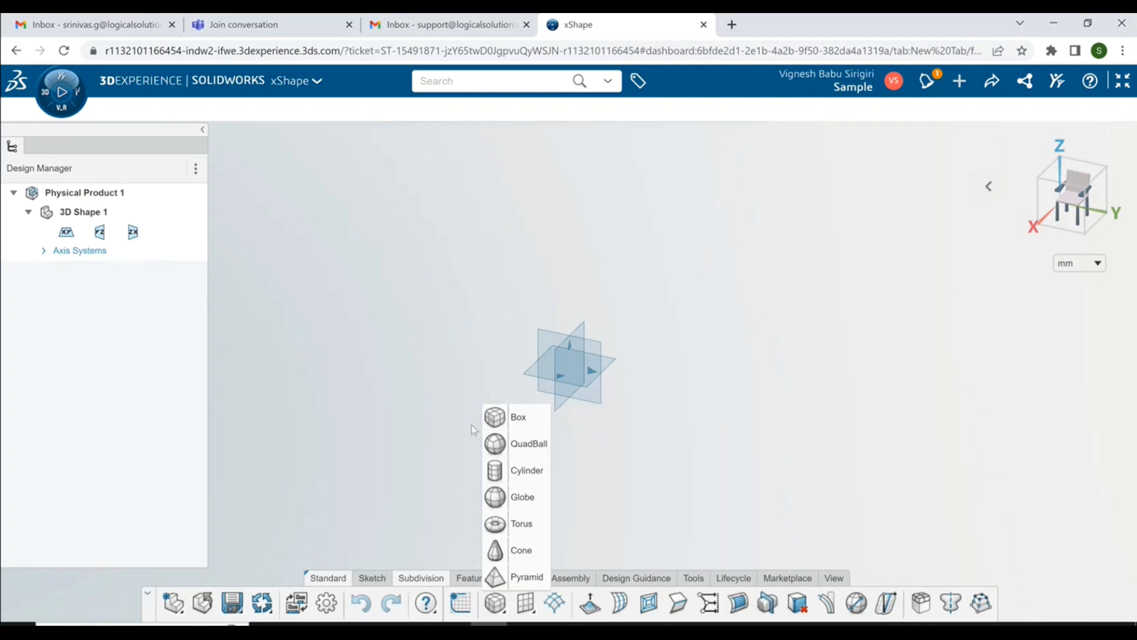
click(499, 416)
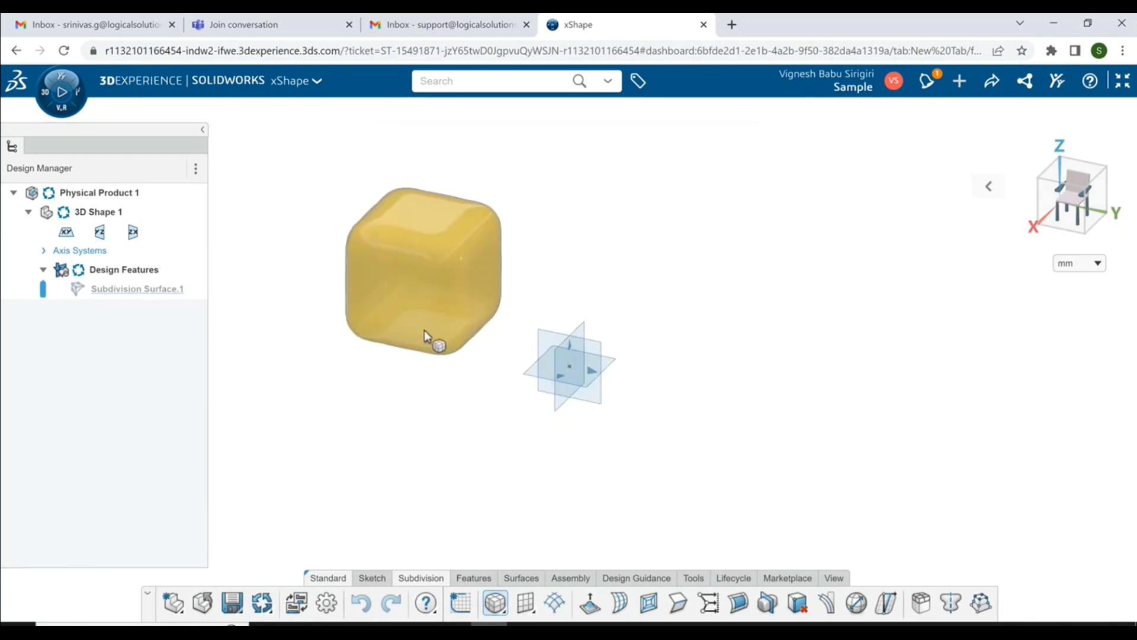
click(570, 368)
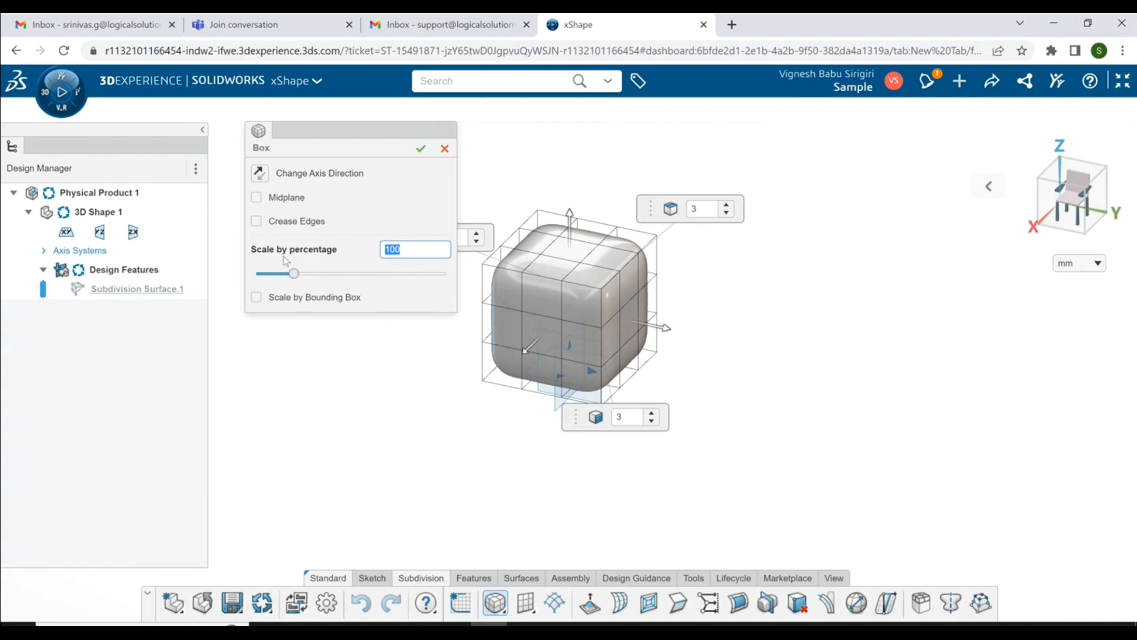
click(422, 148)
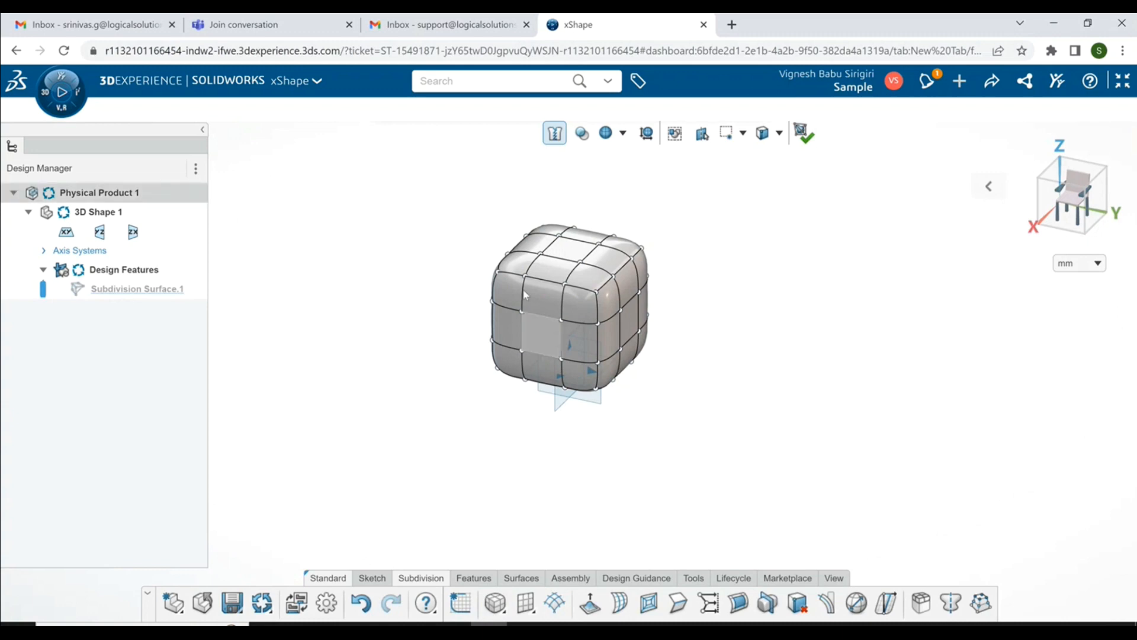
Display both the control cage and the surface of the box.
scroll(525, 293, up, 3)
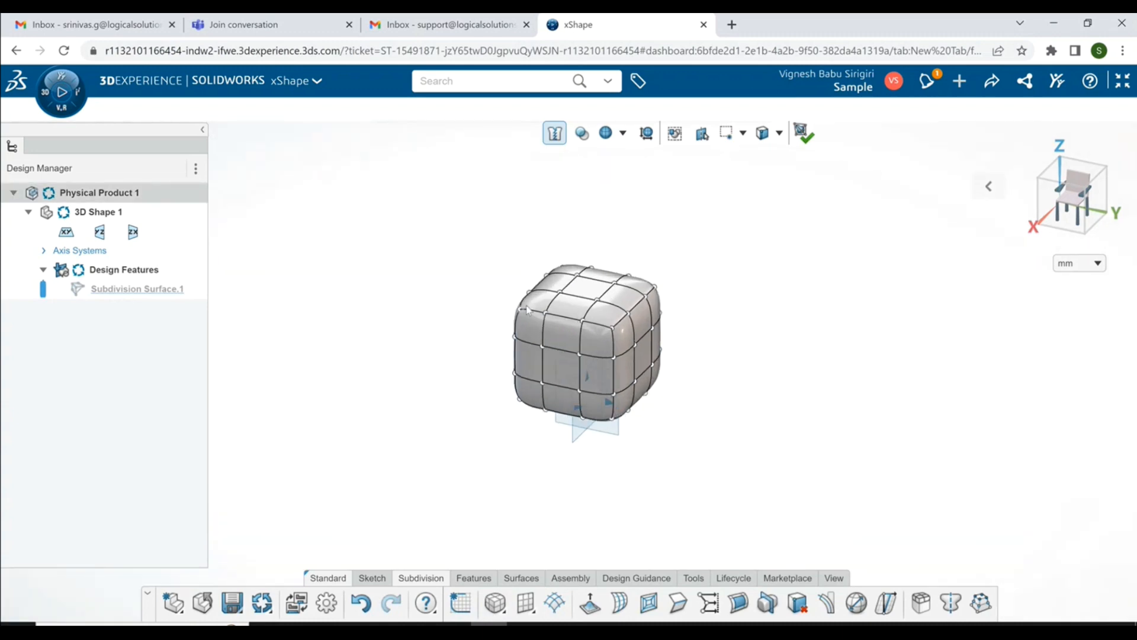
scroll(497, 414, up, 1)
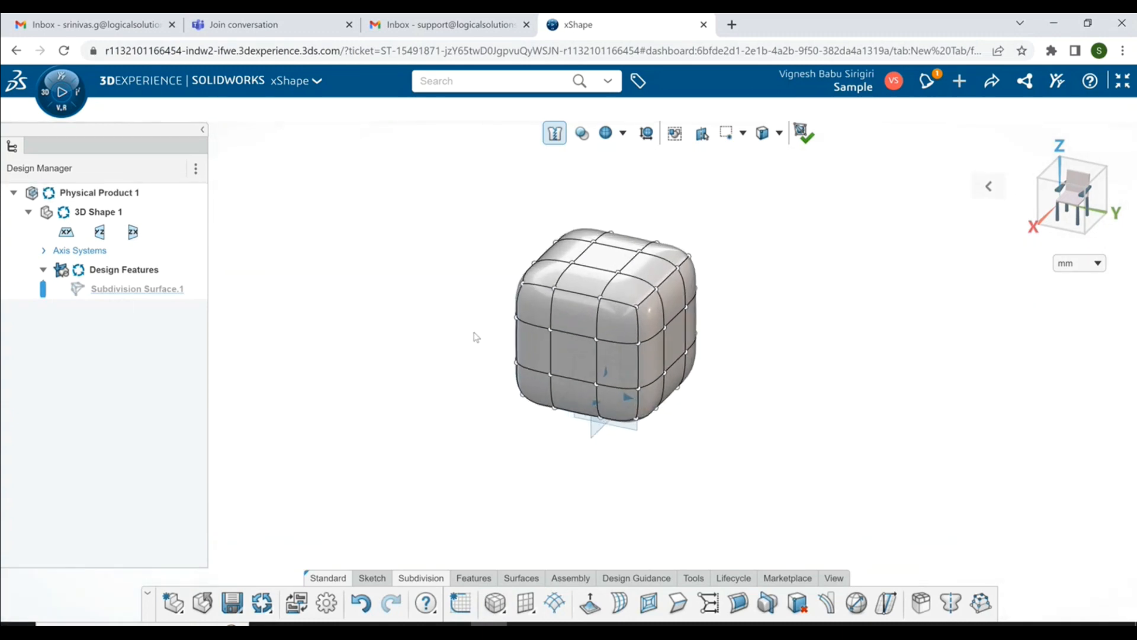
scroll(472, 254, up, 2)
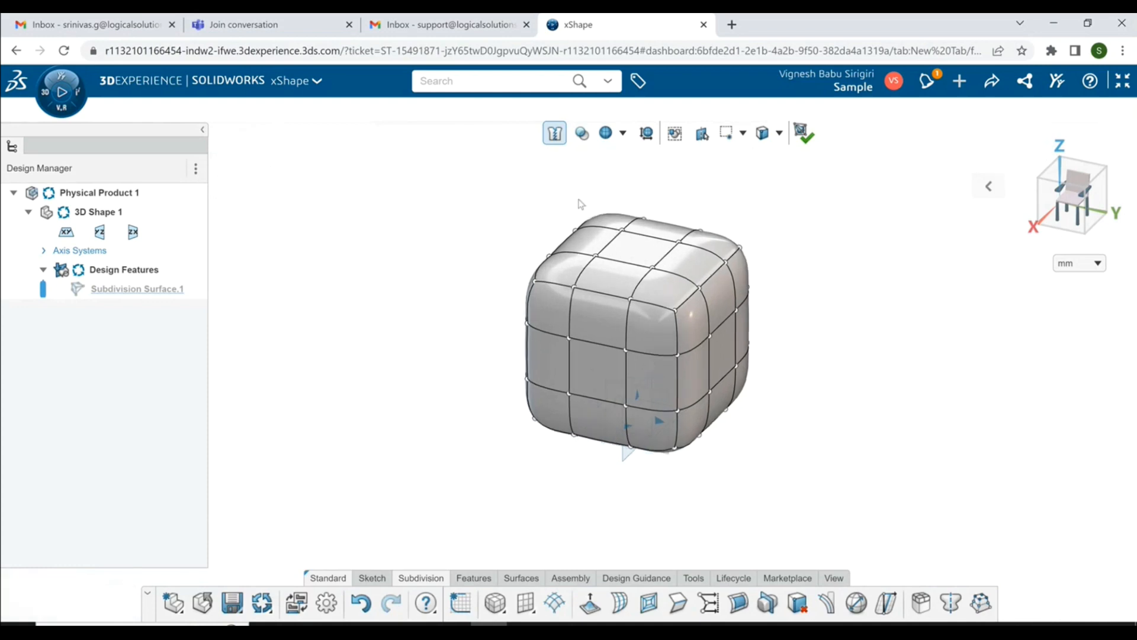
scroll(727, 228, down, 2)
scroll(728, 229, up, 1)
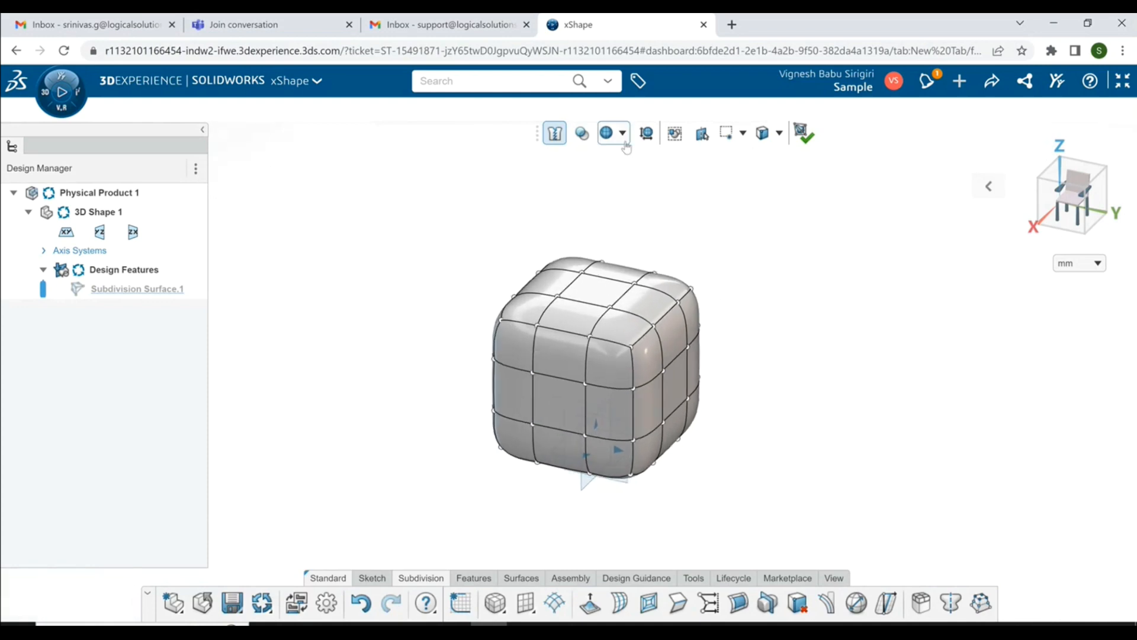
click(623, 138)
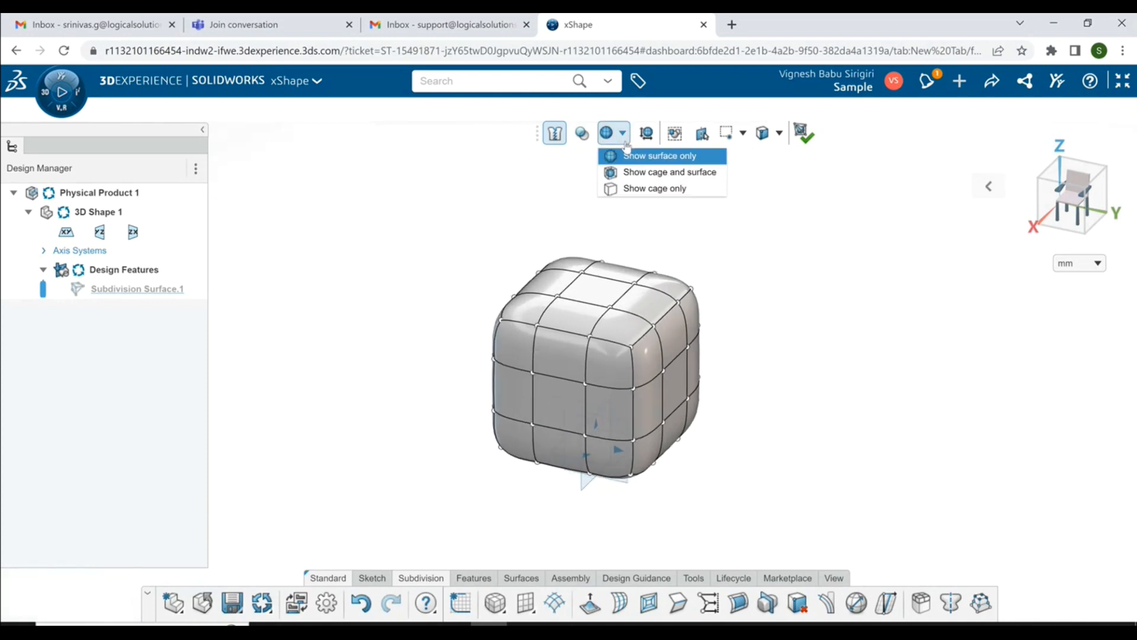
click(668, 173)
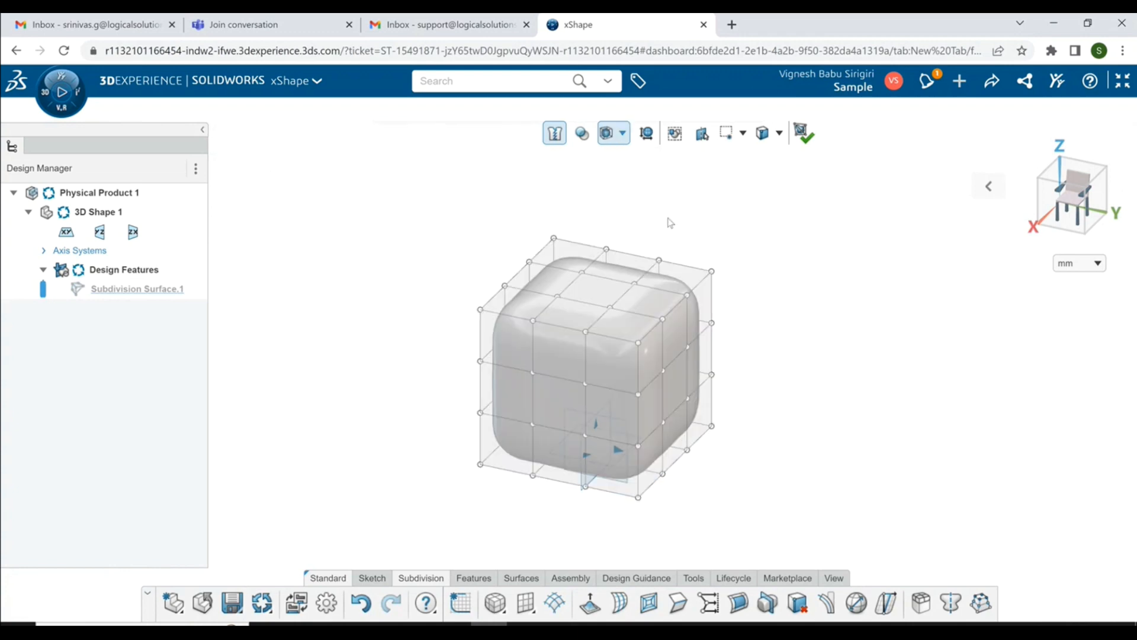
click(623, 136)
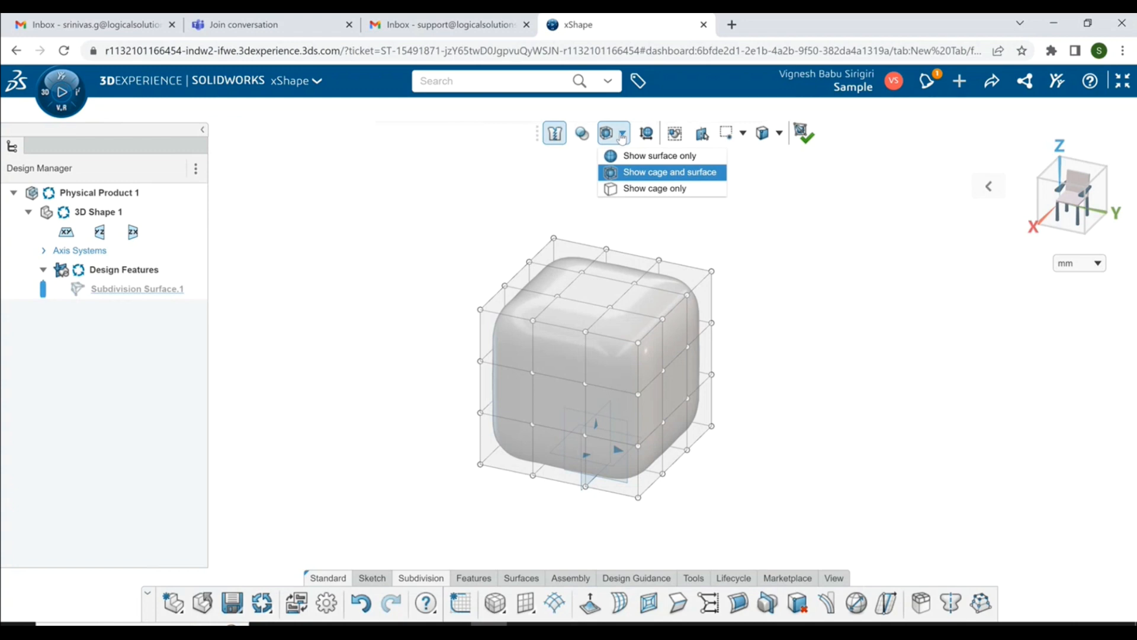
click(764, 255)
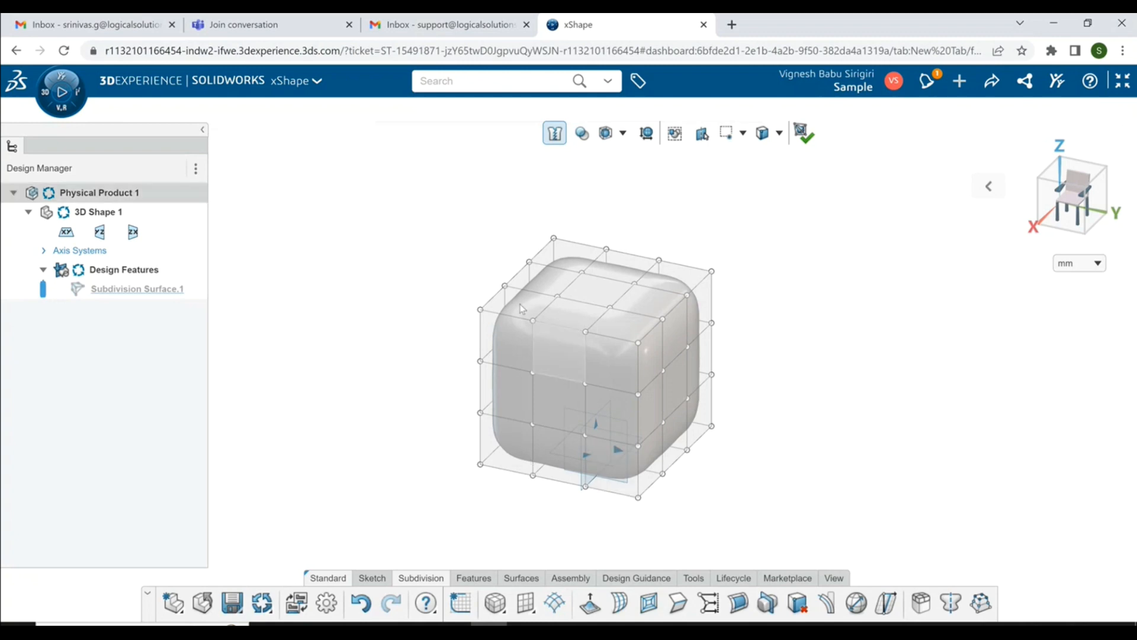
Select the middle column of three cage faces on the box's +Y side and pull them outward along Y.
click(679, 436)
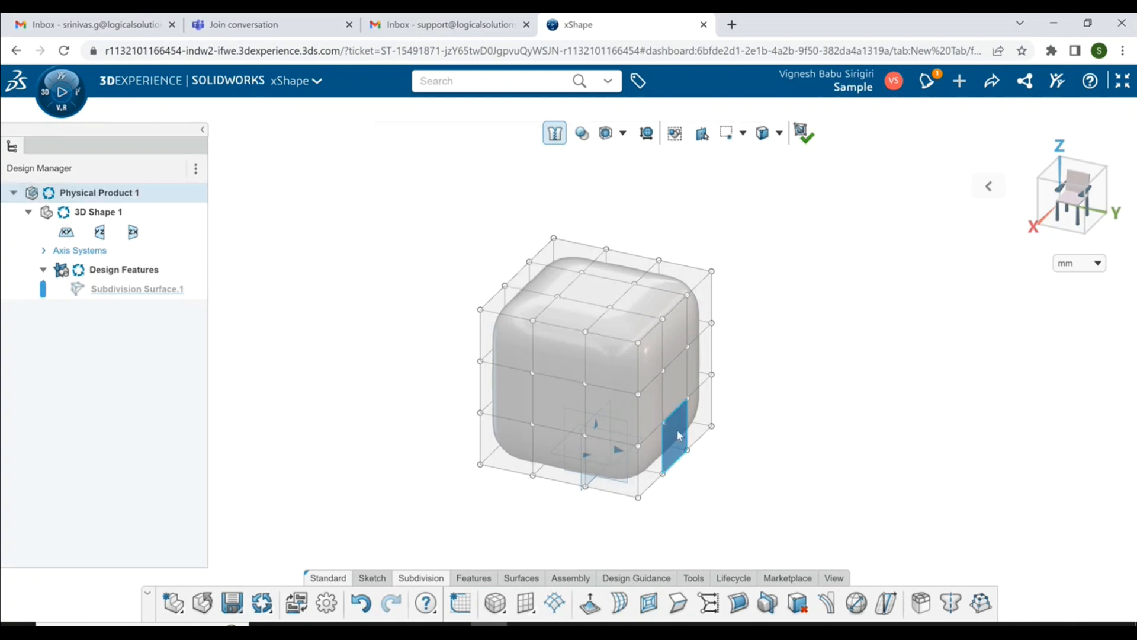
ctrl+click(680, 371)
ctrl+click(671, 344)
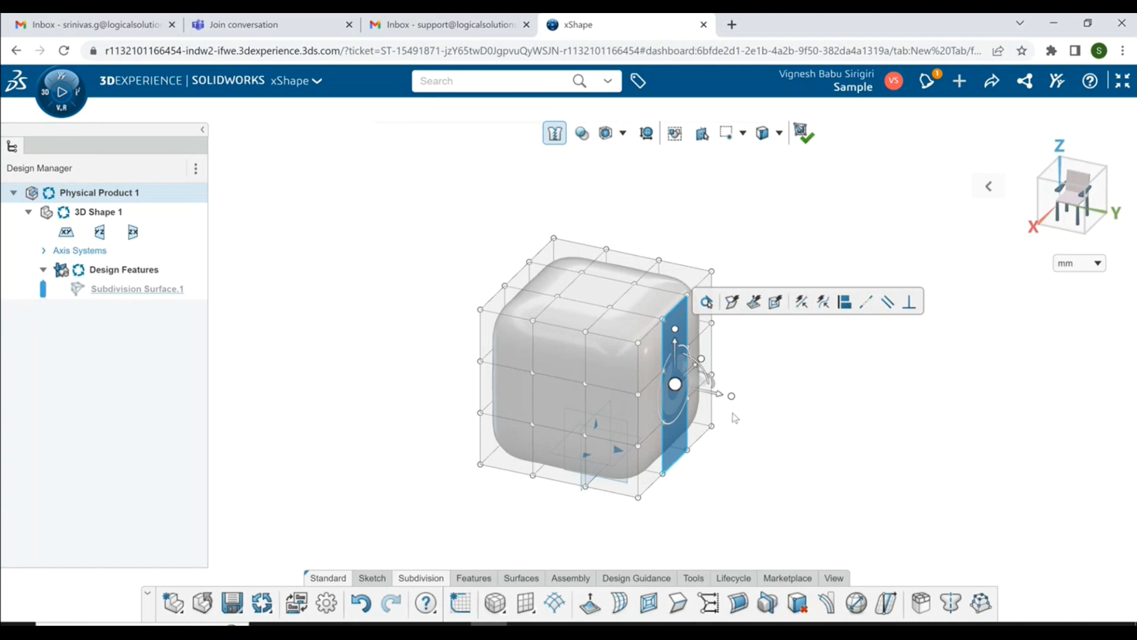
drag(719, 402, 859, 453)
click(851, 447)
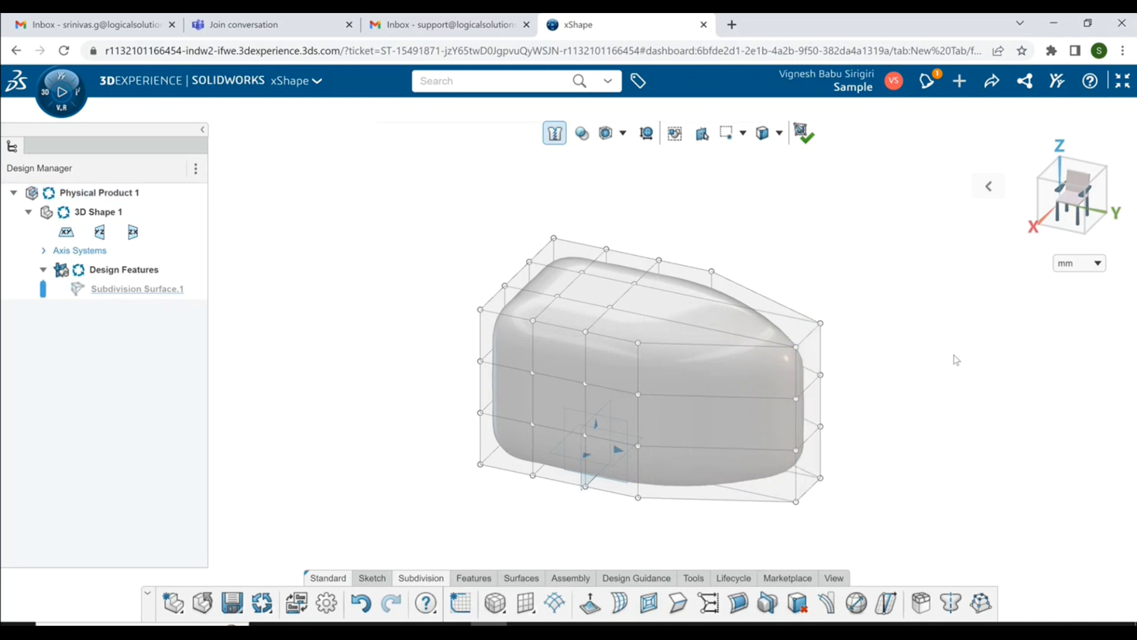
Select the middle row of three cage faces on top of the shape and raise them along Z.
click(565, 293)
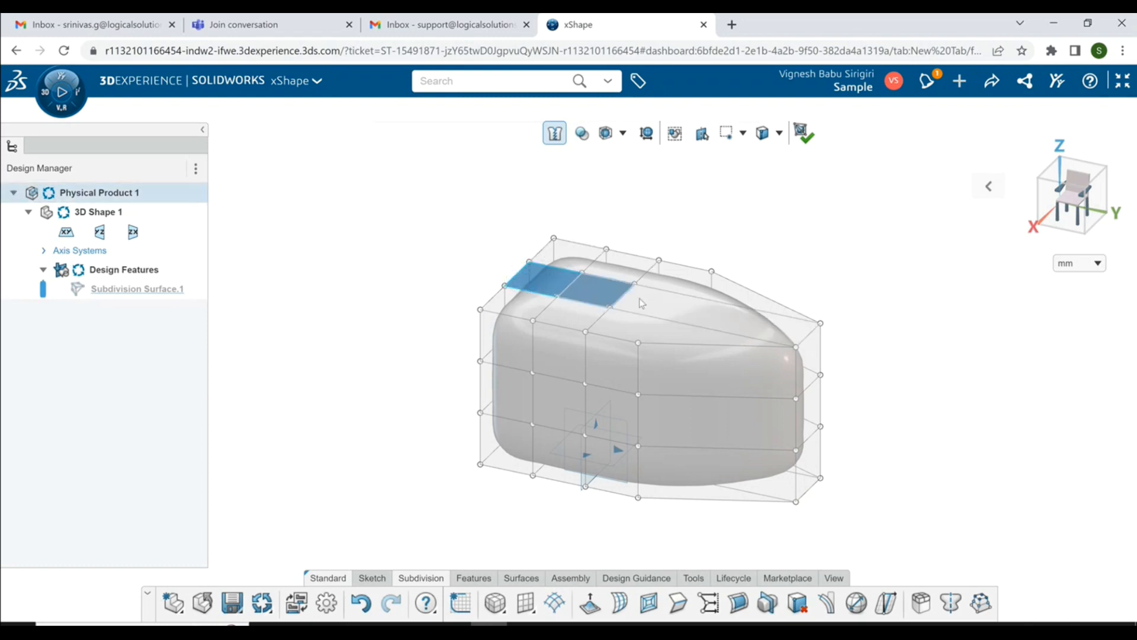
double_click(658, 305)
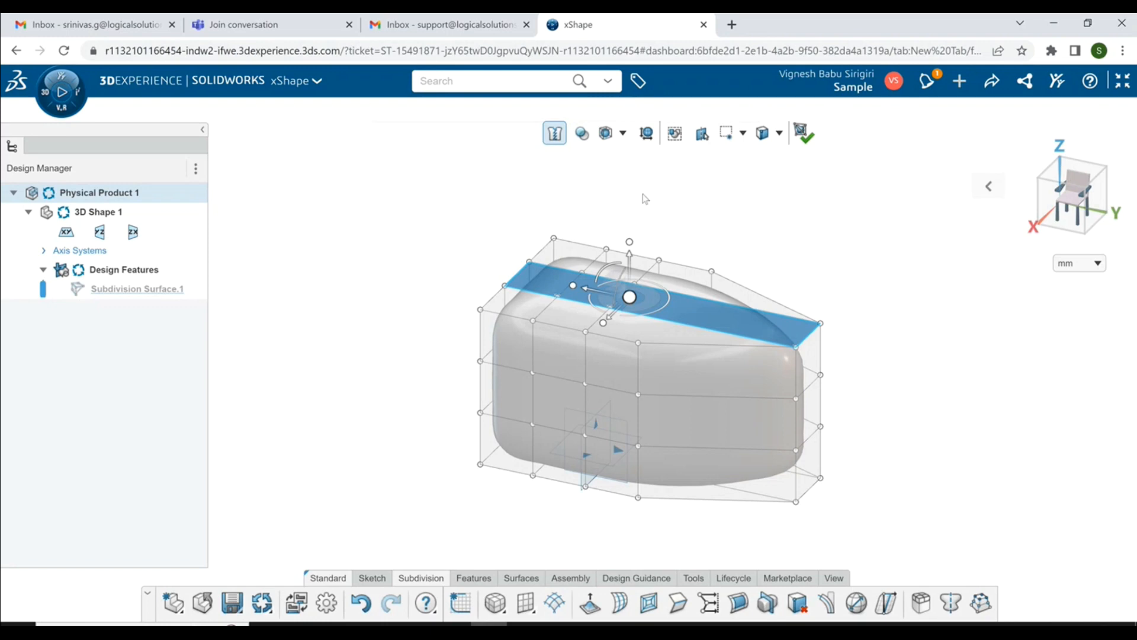
drag(629, 256, 652, 190)
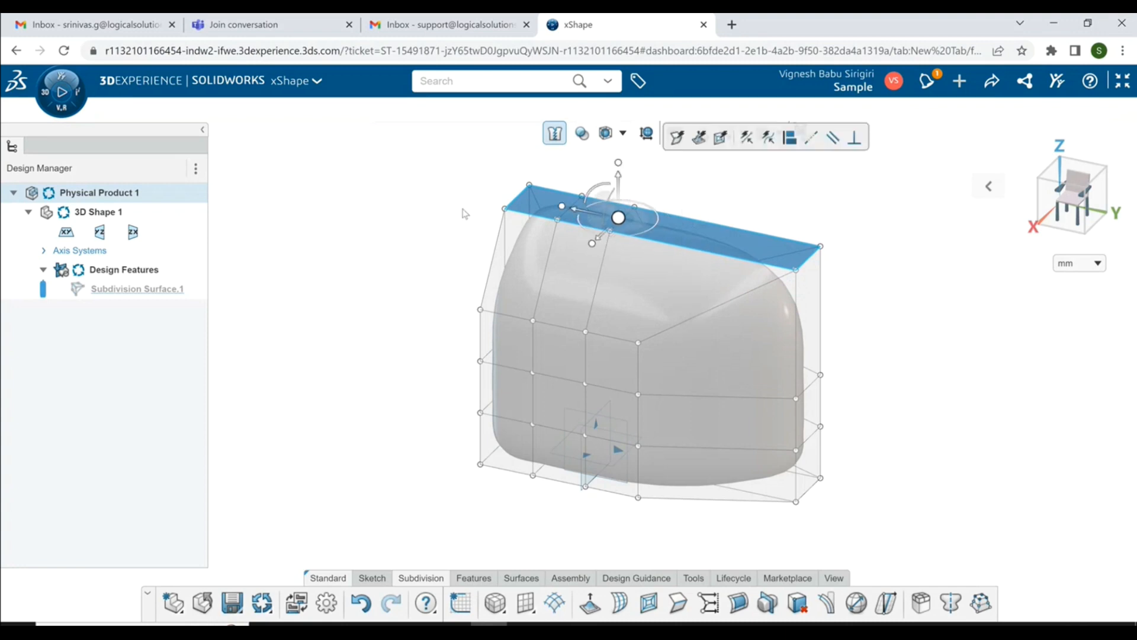
click(416, 198)
scroll(544, 359, down, 3)
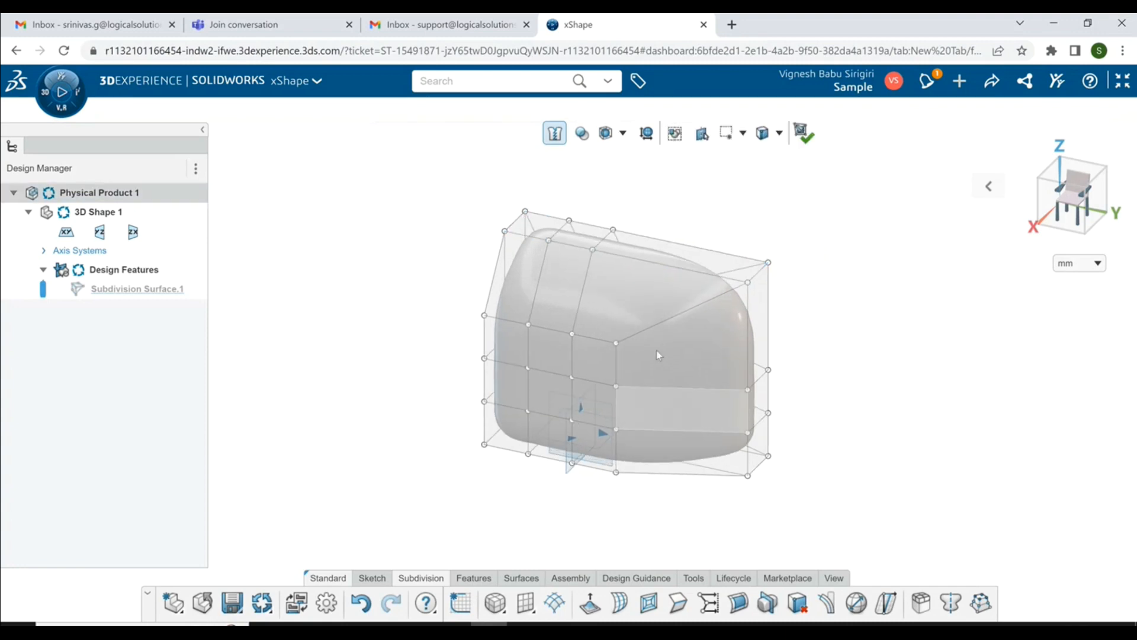
Show only the subdivision surface and view the shape square-on to the YZ plane.
click(621, 134)
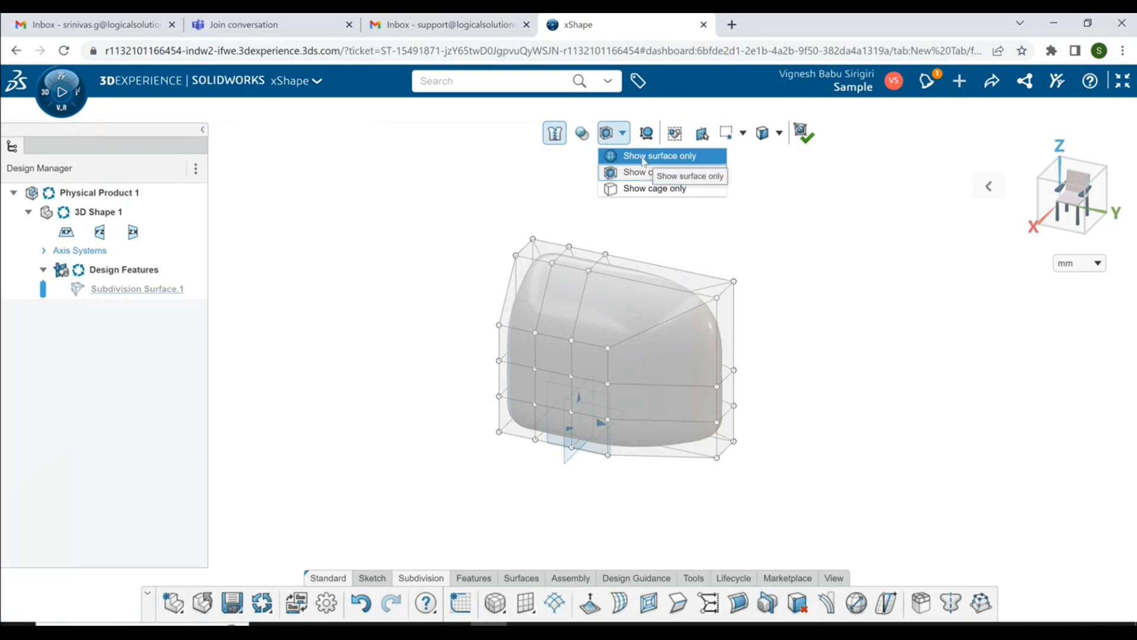
click(644, 157)
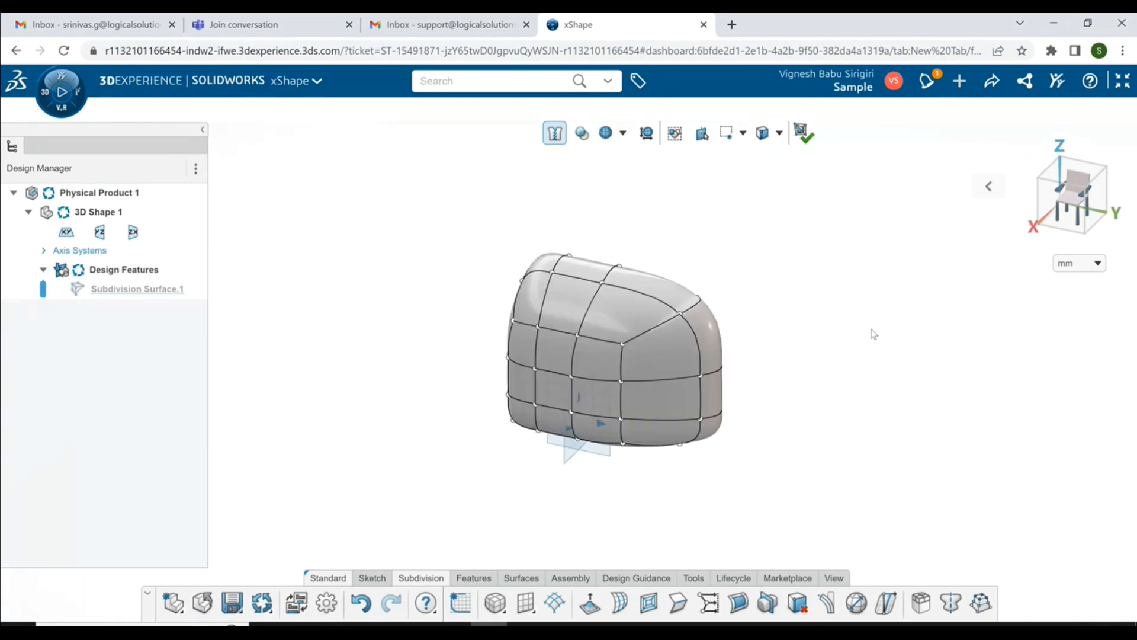
middle_drag(842, 364, 824, 379)
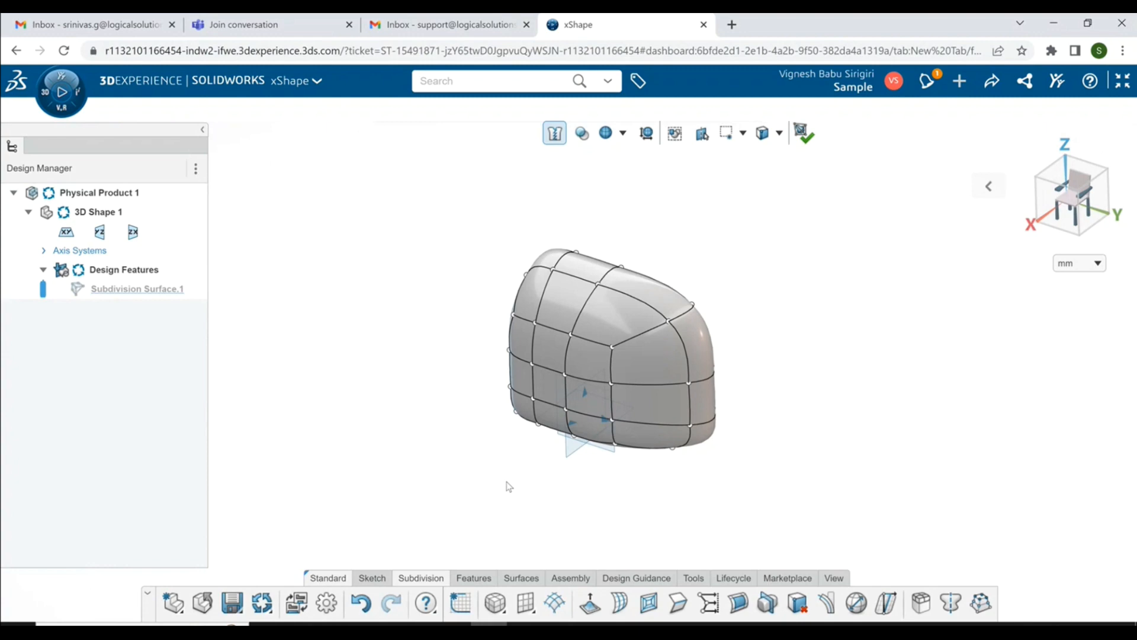
key(space)
click(524, 406)
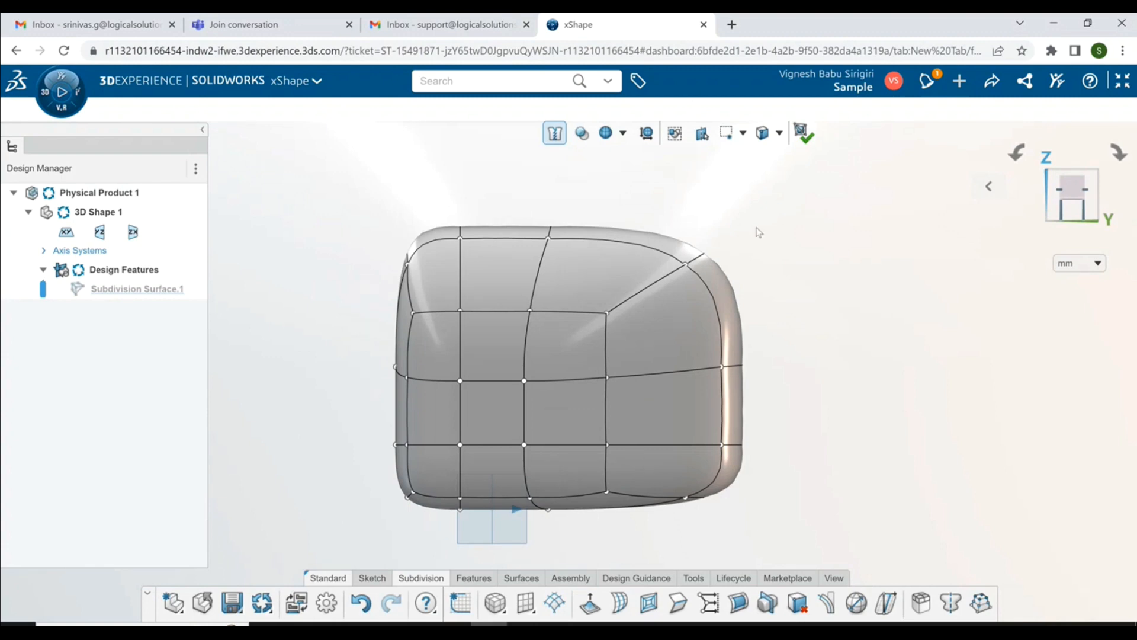
Box-select the control points at the upper +Y corner and move them inward and down to slope that corner.
drag(658, 204, 780, 306)
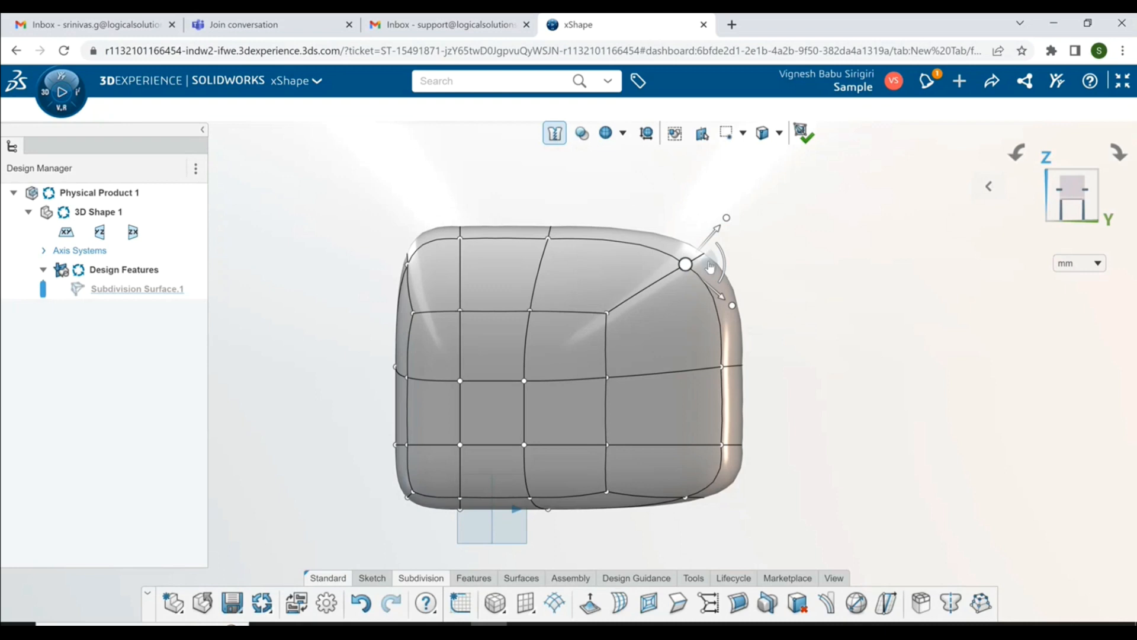
drag(710, 268, 609, 324)
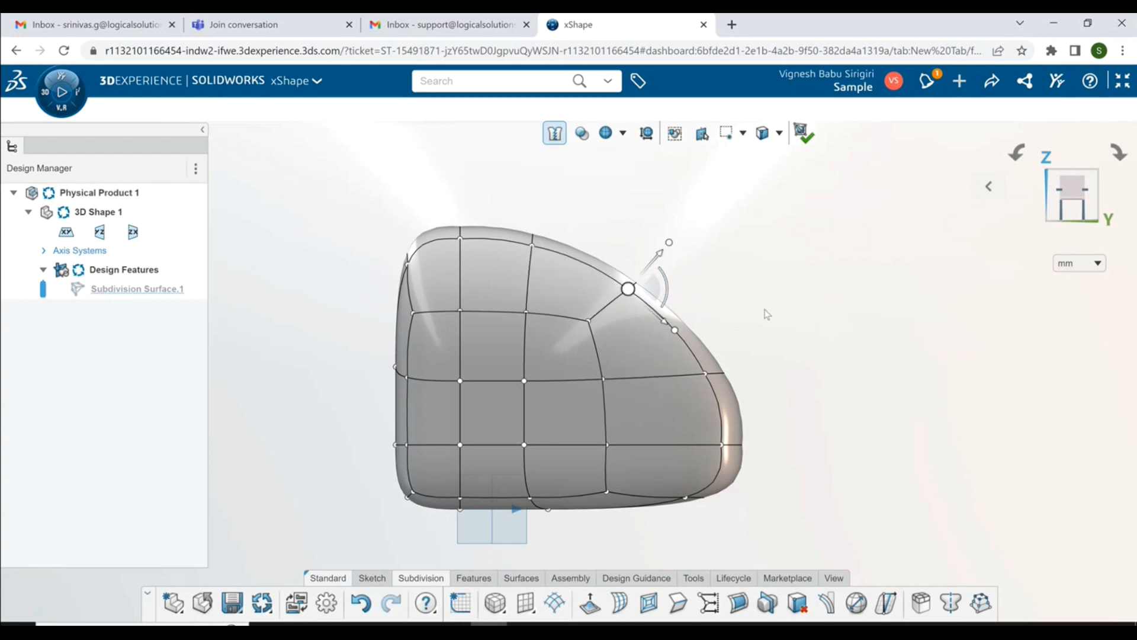
click(829, 292)
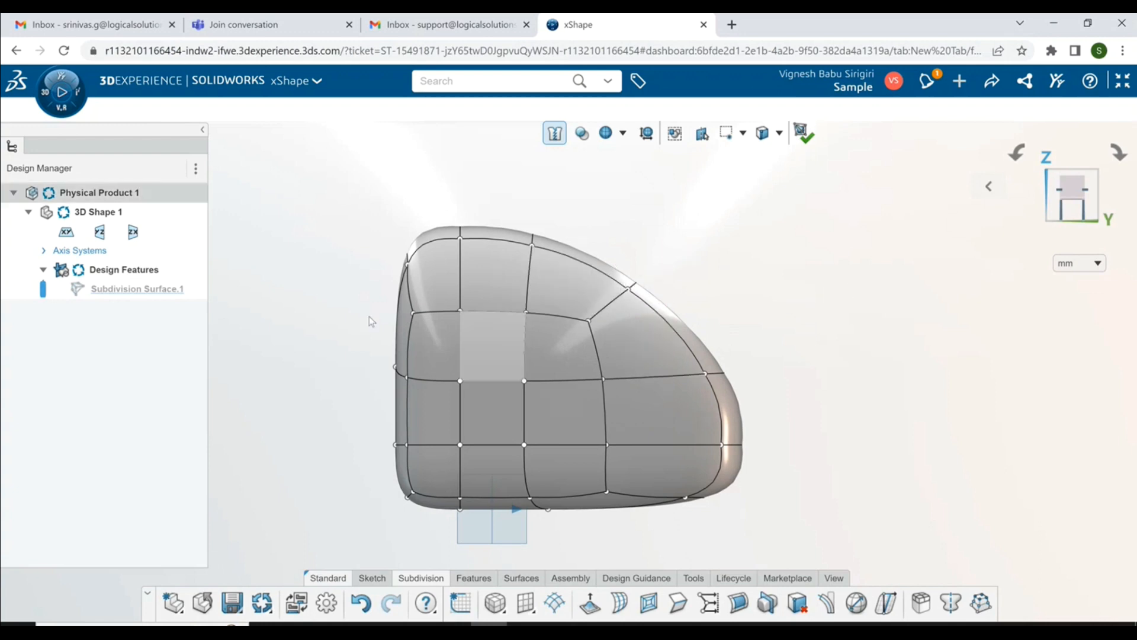
Box-select the control points along the shape's -Y side and pull them outward along Y.
drag(327, 205, 426, 535)
drag(362, 404, 260, 393)
click(436, 175)
scroll(630, 265, down, 3)
middle_drag(645, 448, 571, 478)
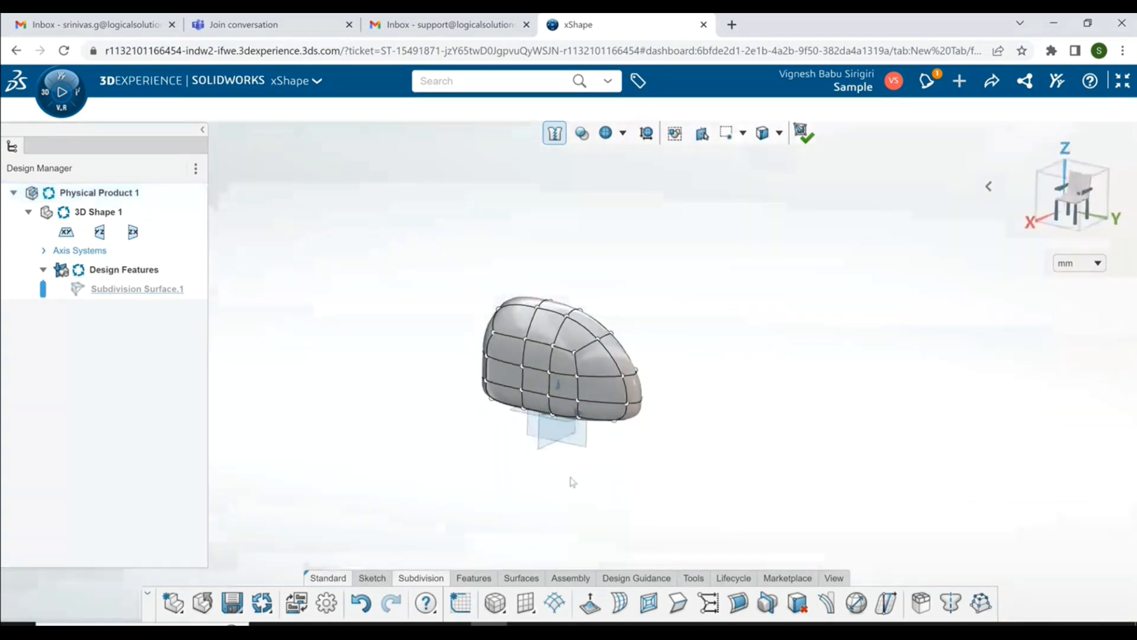
key(space)
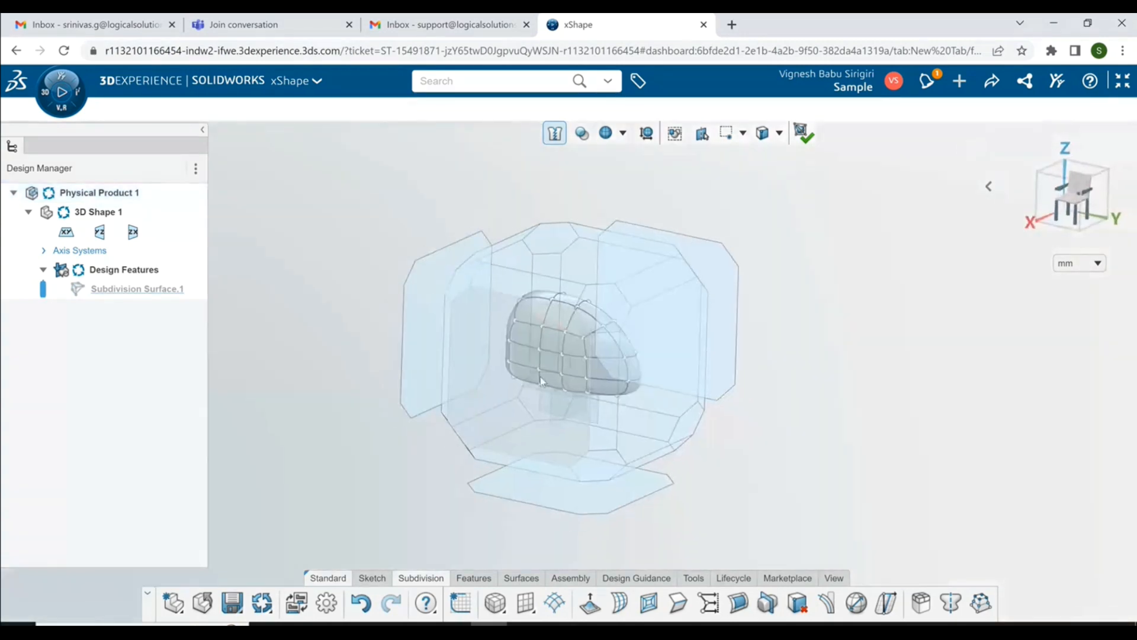
click(540, 377)
drag(739, 230, 651, 319)
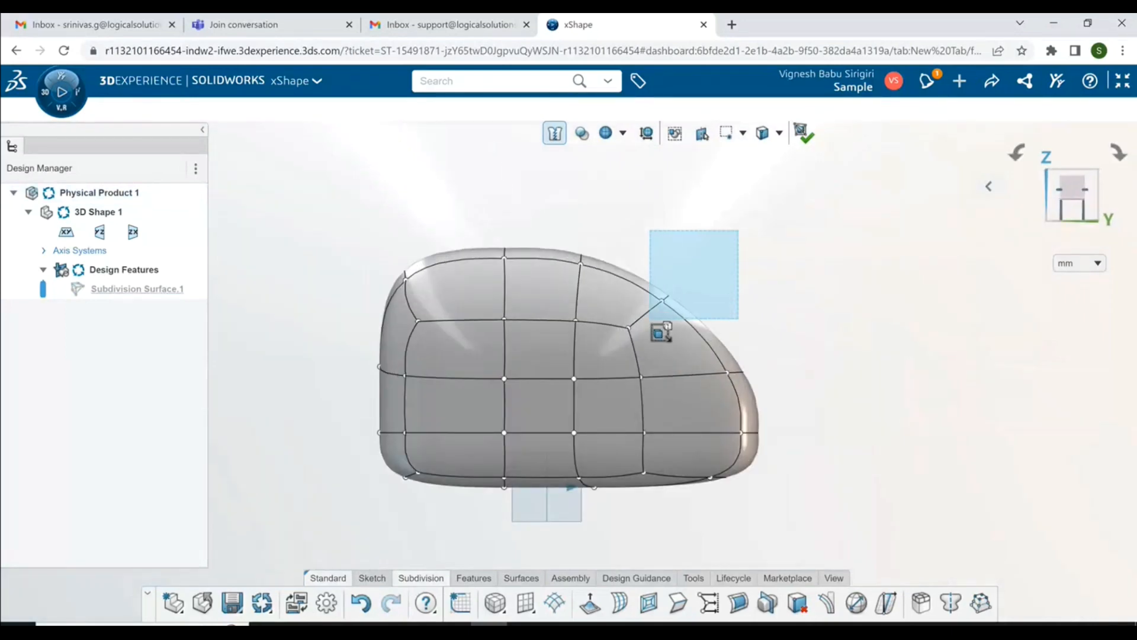
drag(650, 320, 650, 320)
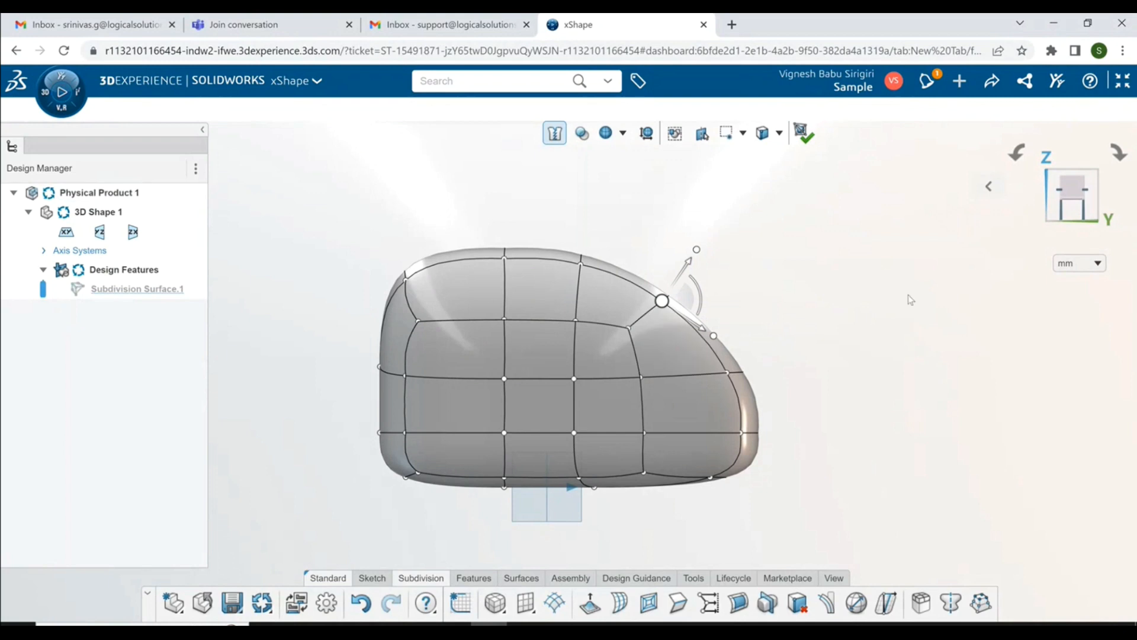
middle_drag(841, 311, 788, 355)
click(937, 386)
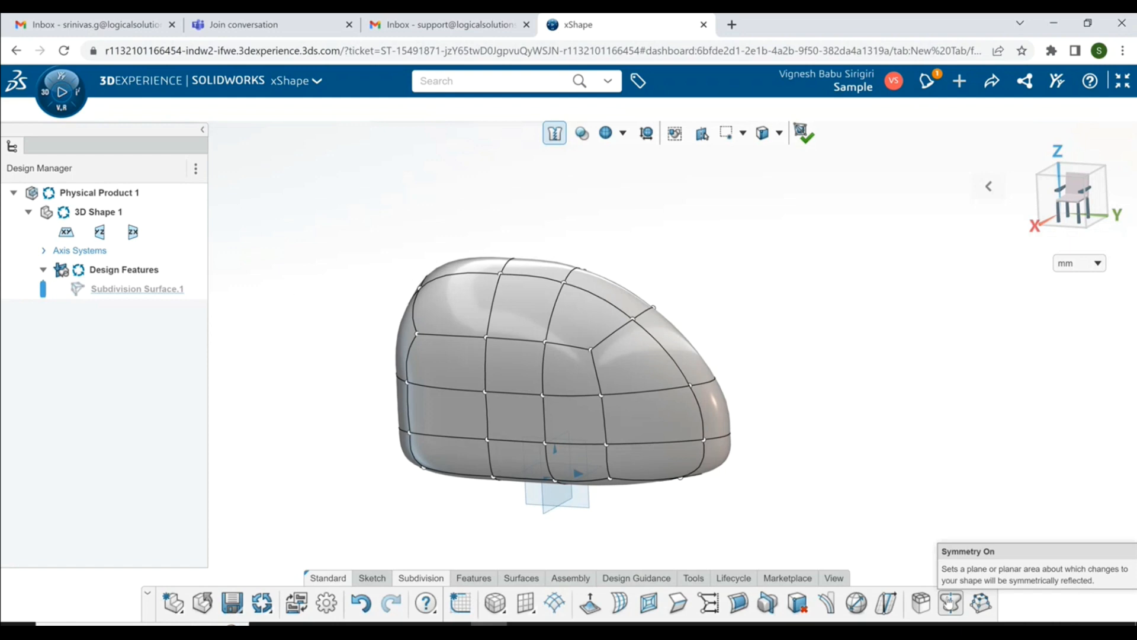
Turn on symmetry for the subdivision shape using the yz plane as the symmetry plane.
click(951, 602)
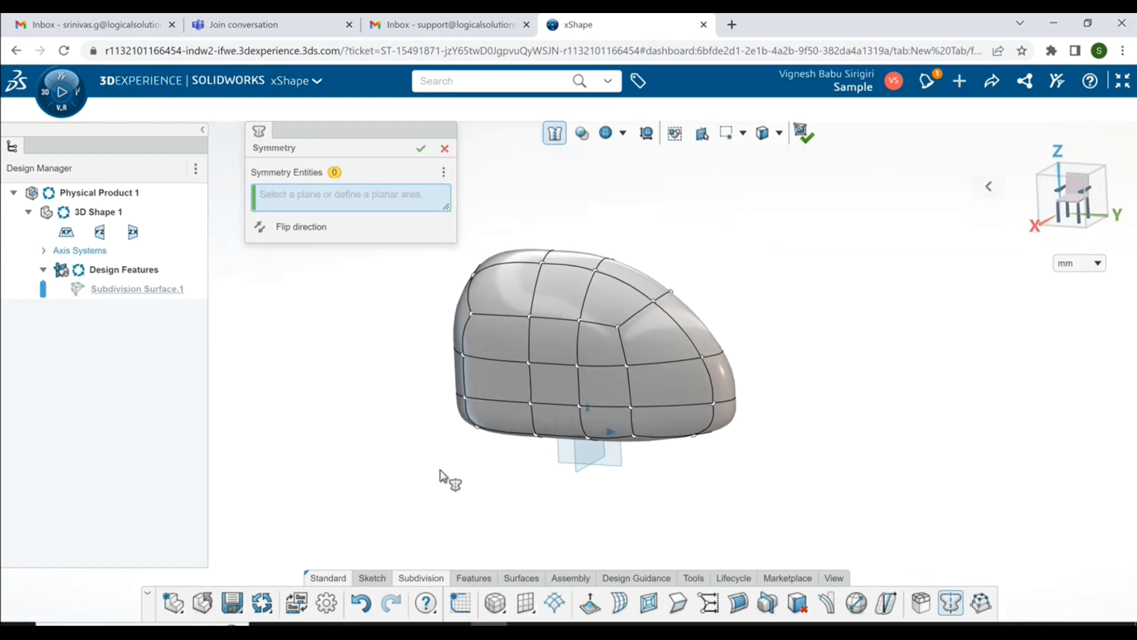
scroll(427, 299, up, 3)
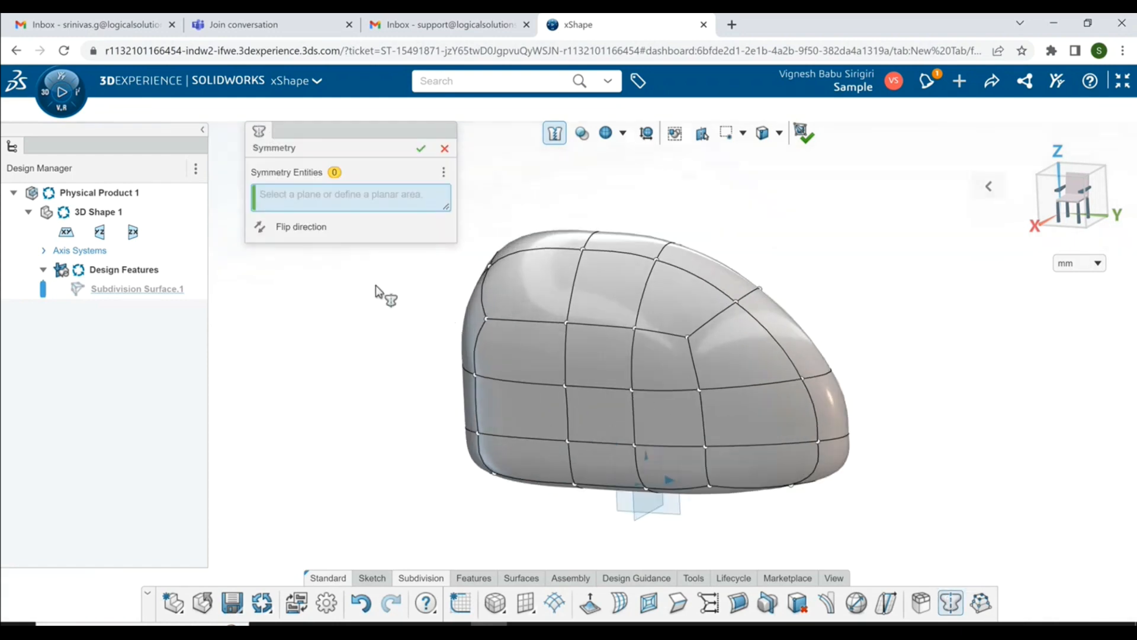
click(100, 231)
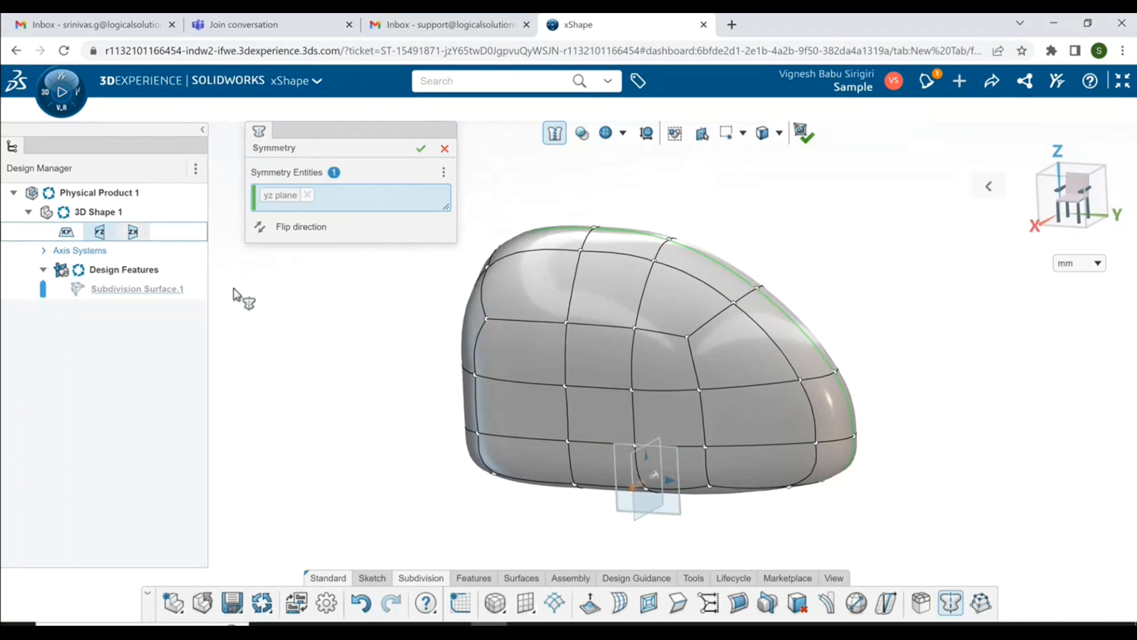
middle_drag(492, 395, 447, 457)
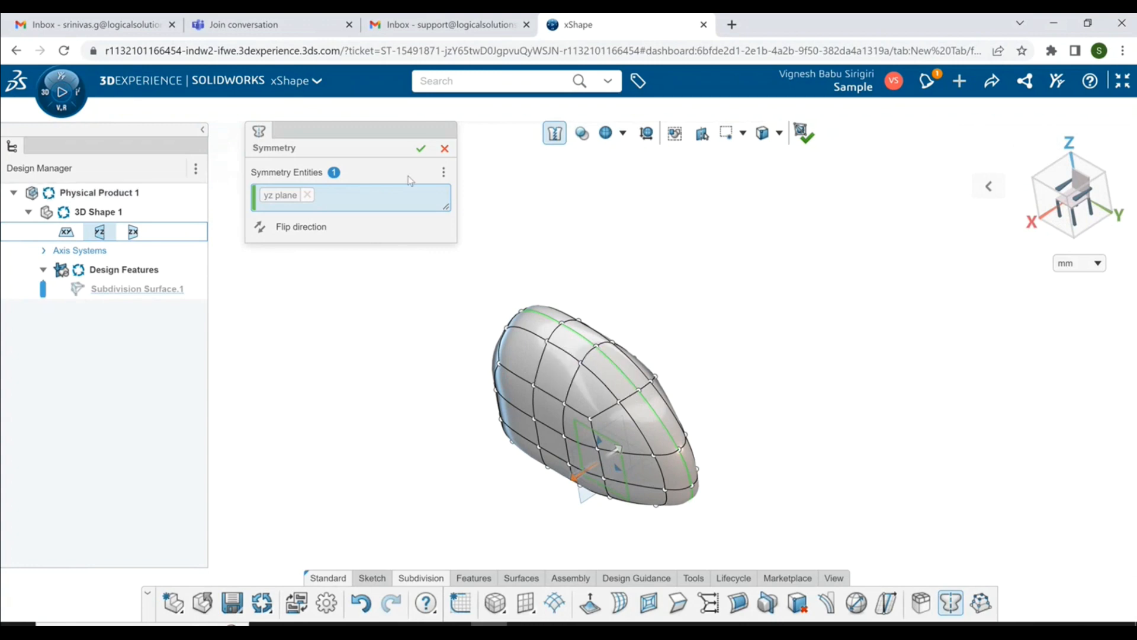
click(421, 148)
Start a crease on the underside and sharpen the bottom edges along the shape's -Y end.
middle_drag(696, 231, 807, 252)
scroll(514, 500, up, 5)
scroll(555, 526, down, 3)
middle_drag(584, 492, 584, 471)
scroll(556, 459, up, 4)
middle_drag(645, 422, 574, 468)
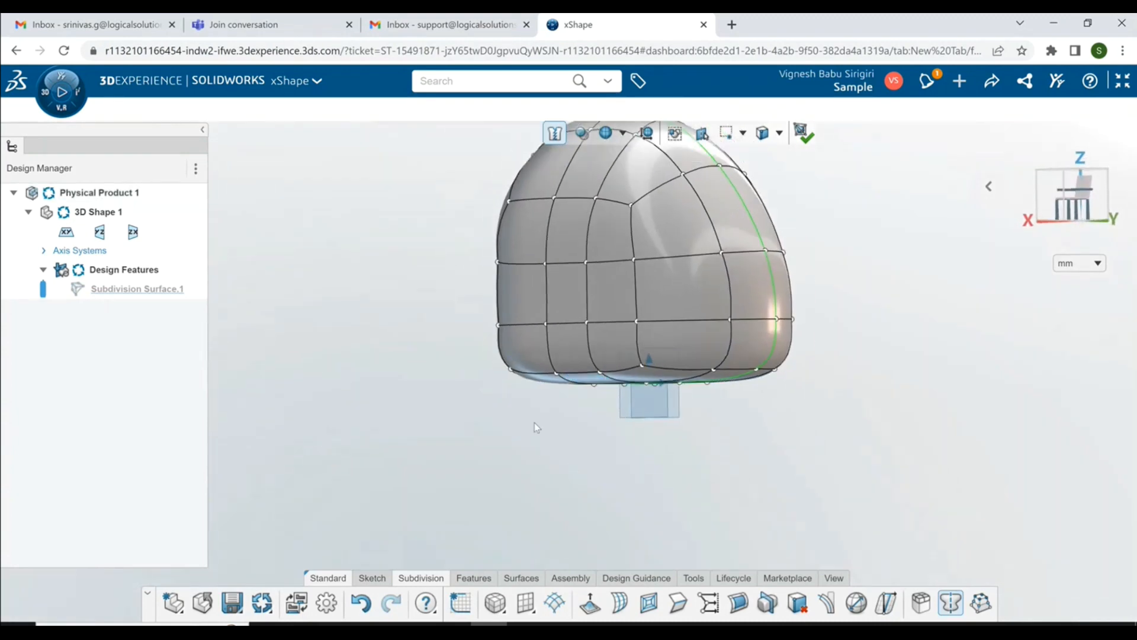
middle_drag(590, 410, 579, 335)
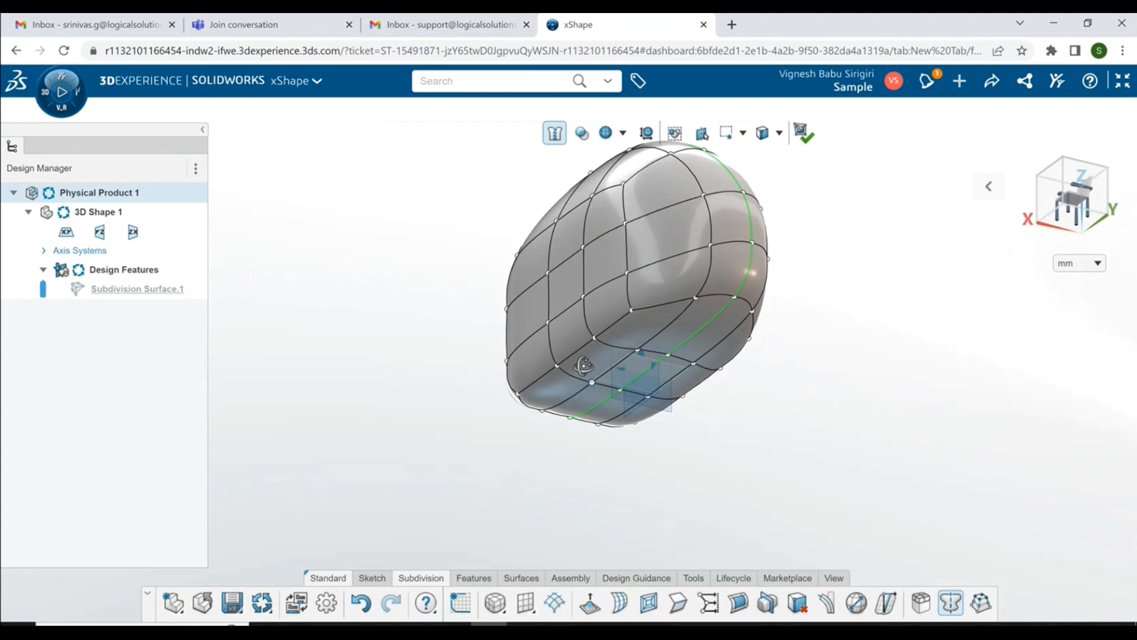
scroll(548, 426, up, 4)
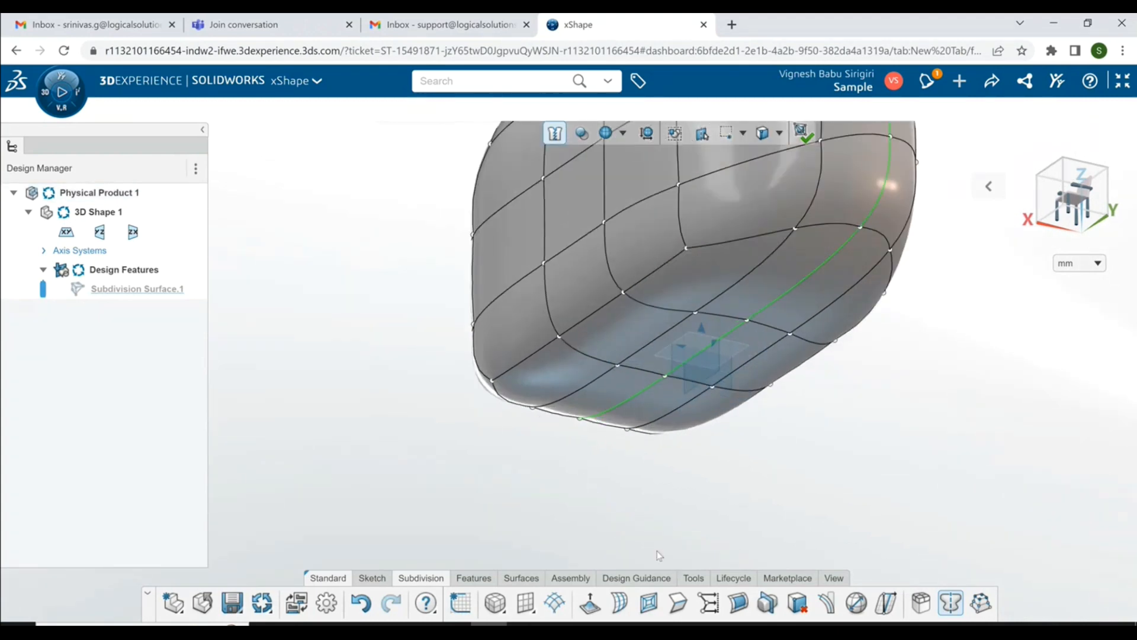
click(677, 602)
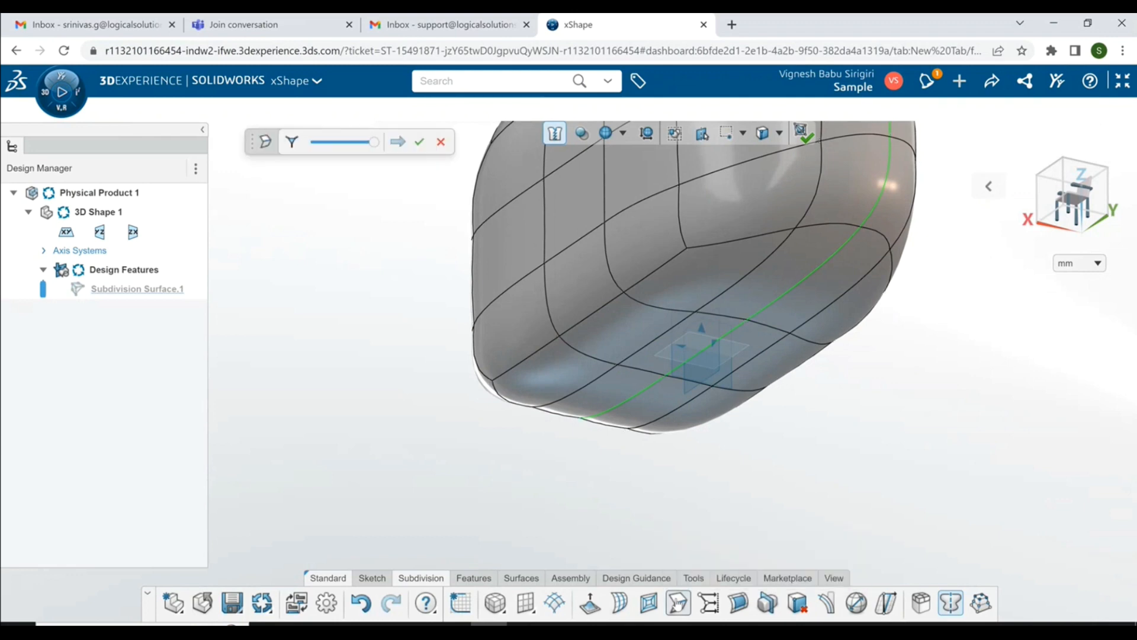
click(557, 419)
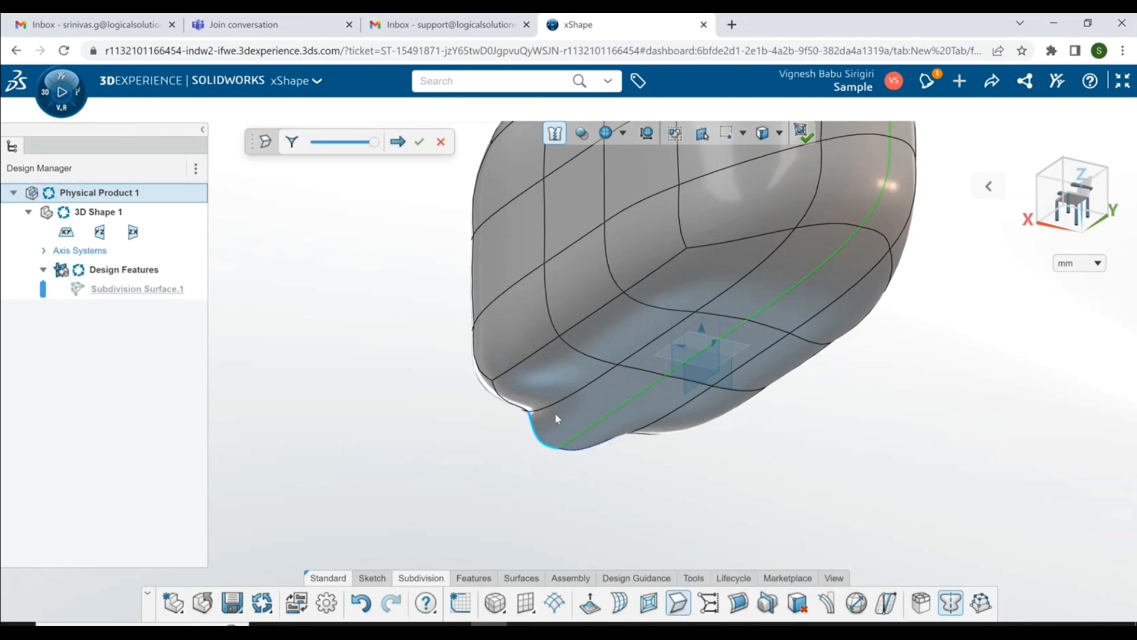
click(501, 400)
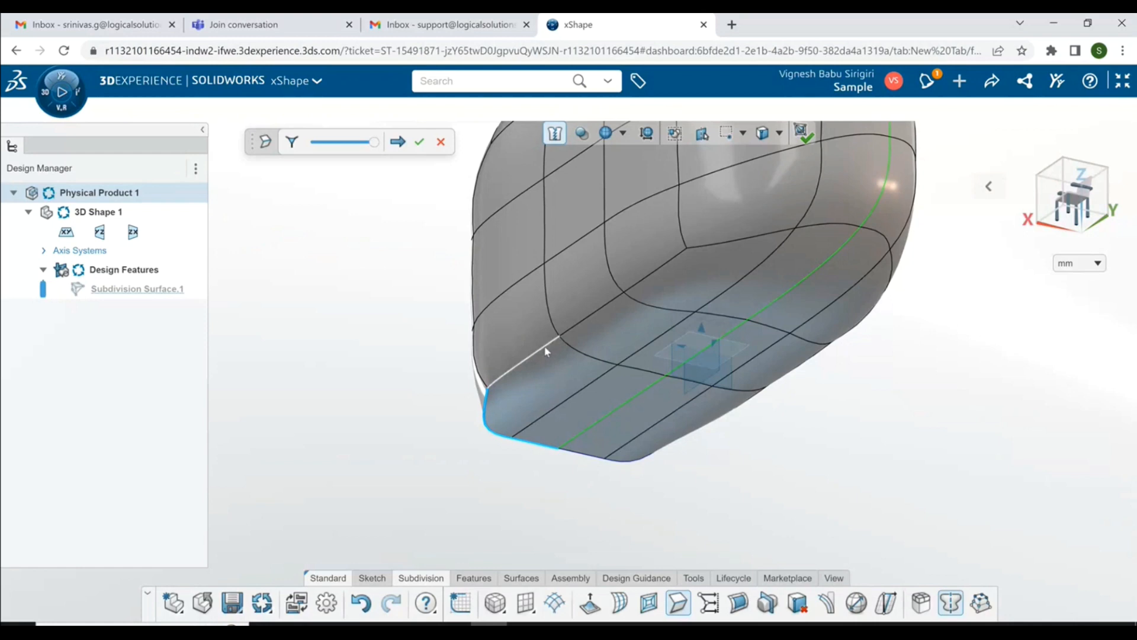
Crease the remaining bottom edges along the +X side and around the +Y end, and accept the crease.
click(544, 354)
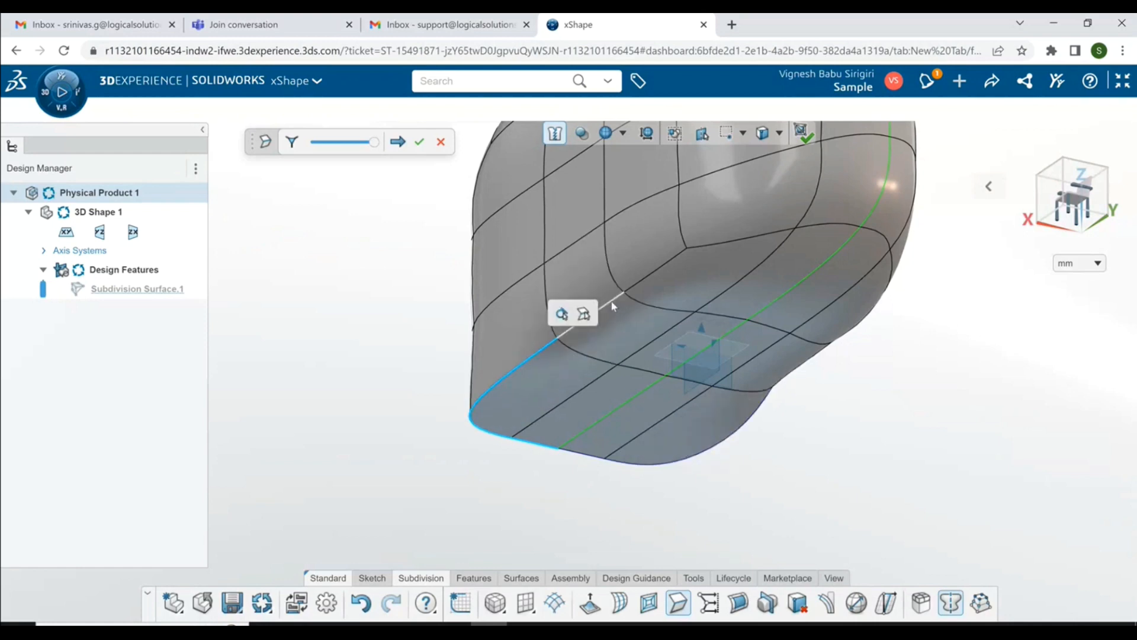
click(642, 277)
click(741, 240)
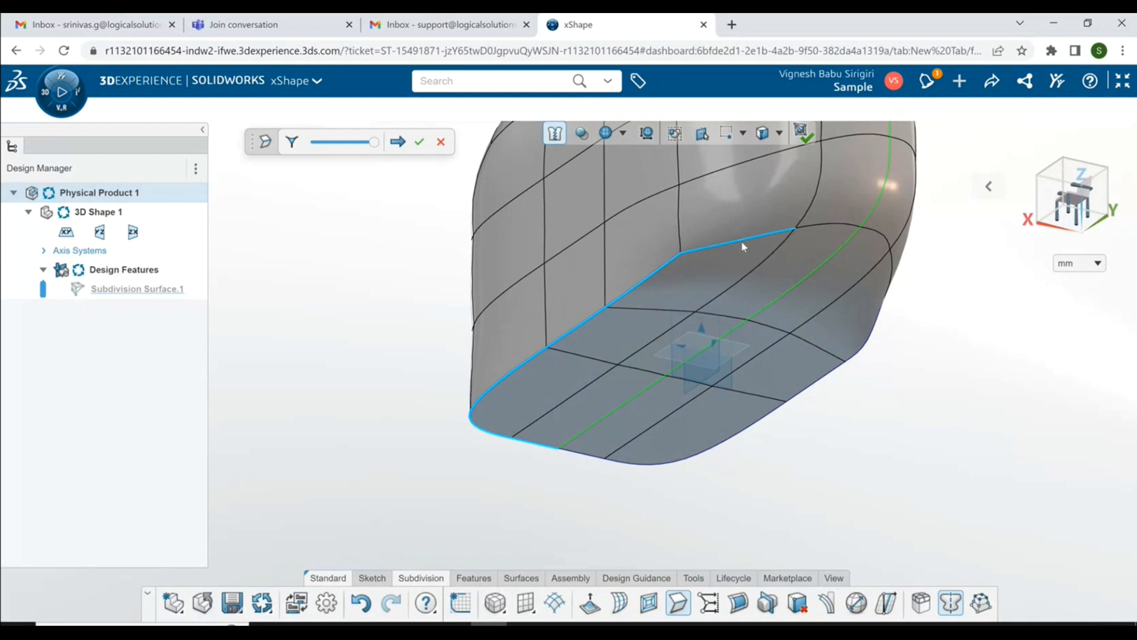
click(827, 223)
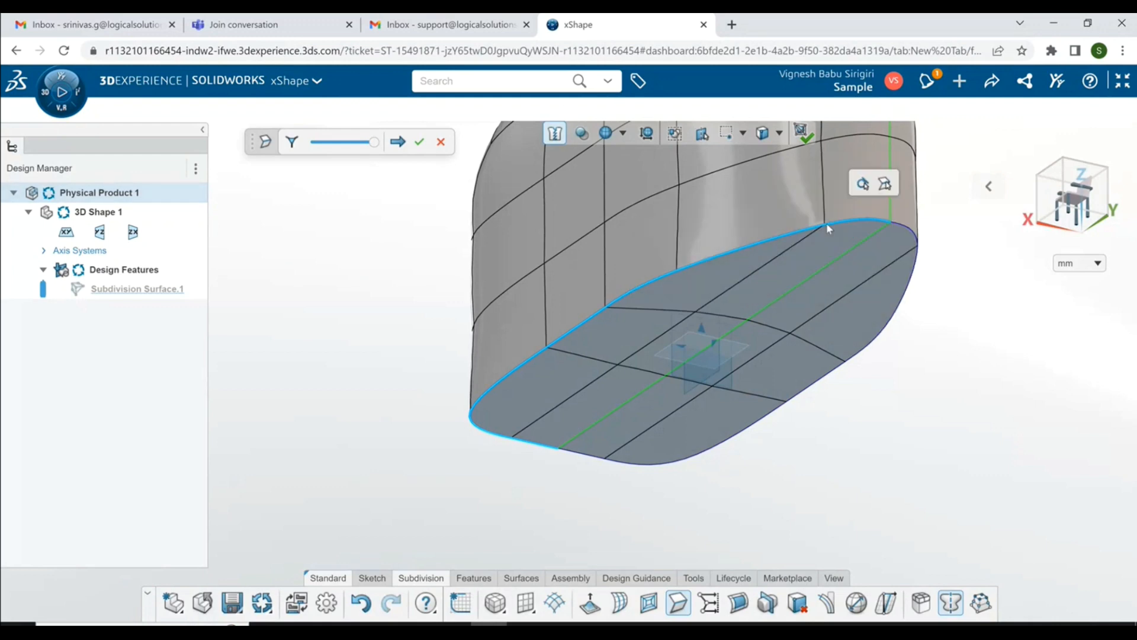
middle_drag(870, 529, 682, 433)
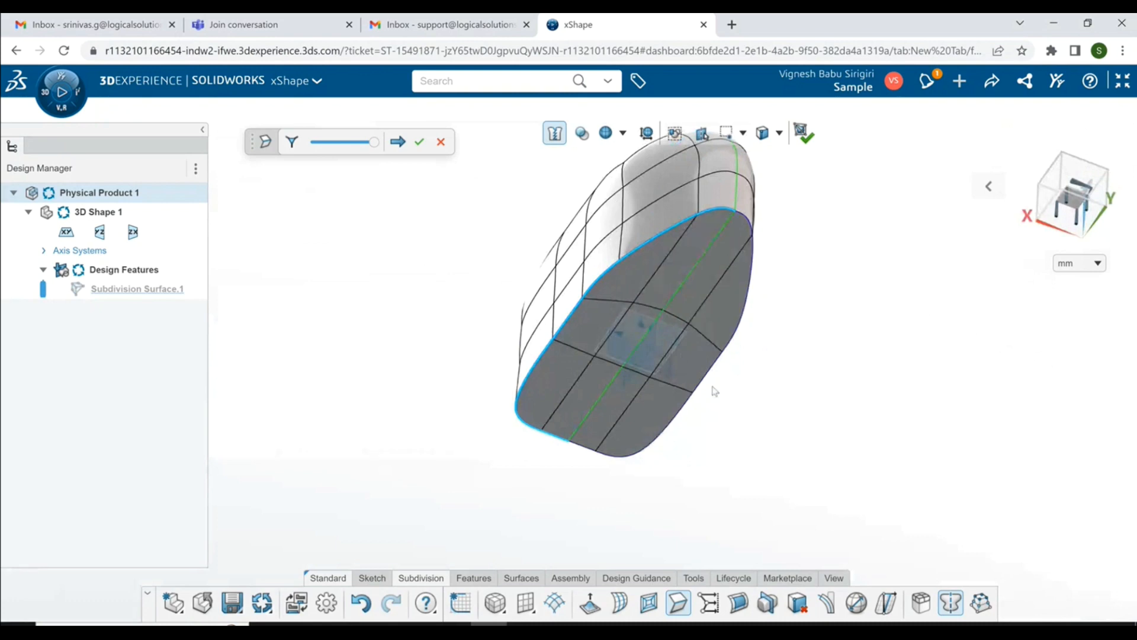
scroll(740, 389, down, 3)
middle_drag(740, 390, 787, 472)
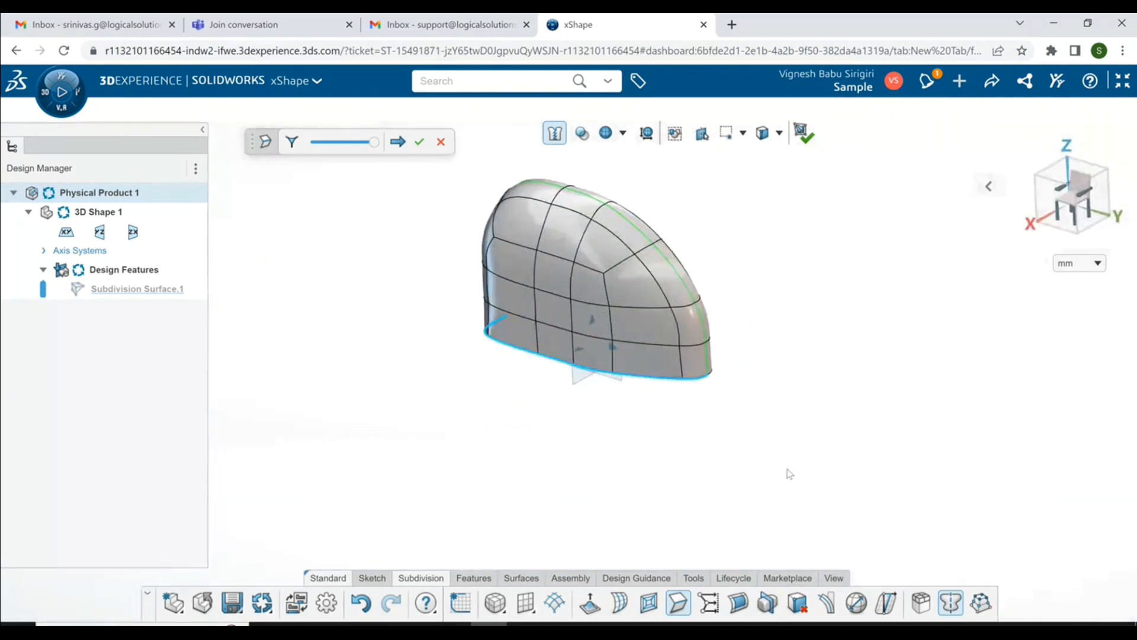
click(420, 141)
View the shape square-on to the ZX plane, box-select the outer control points on the +X side and pull them outward along X.
scroll(538, 190, down, 2)
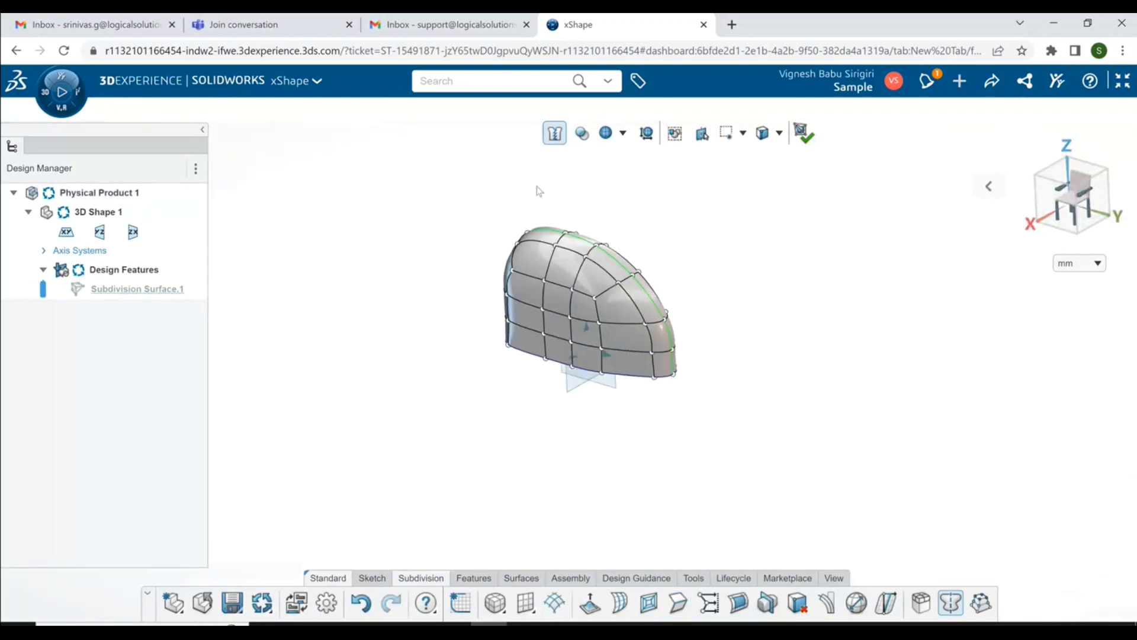
scroll(538, 190, up, 2)
scroll(414, 443, up, 1)
scroll(415, 444, up, 1)
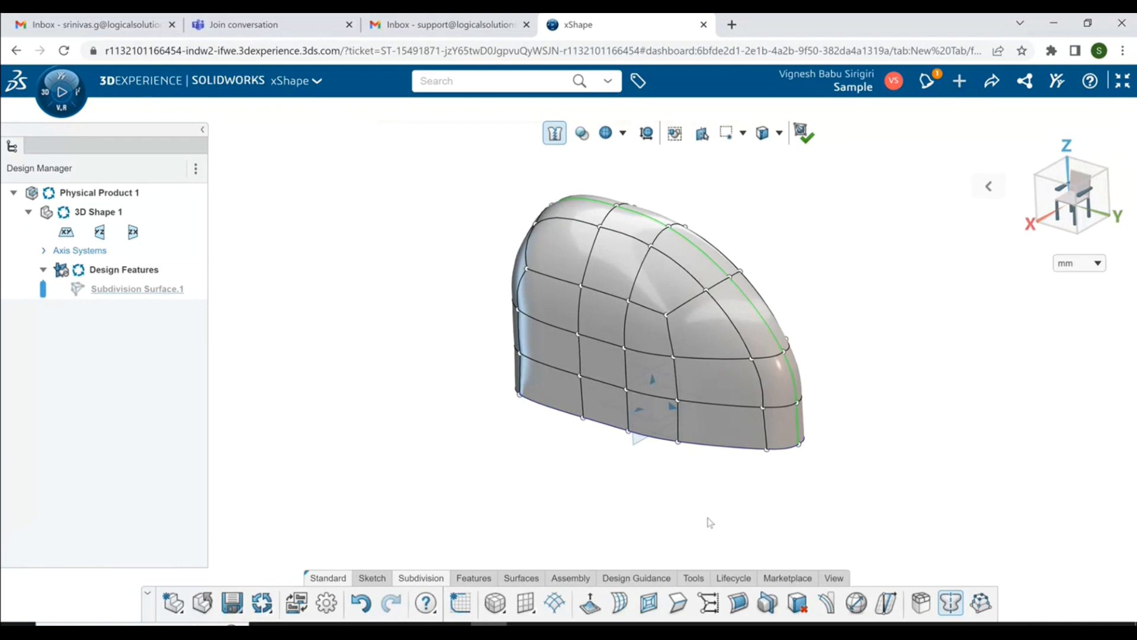
key(space)
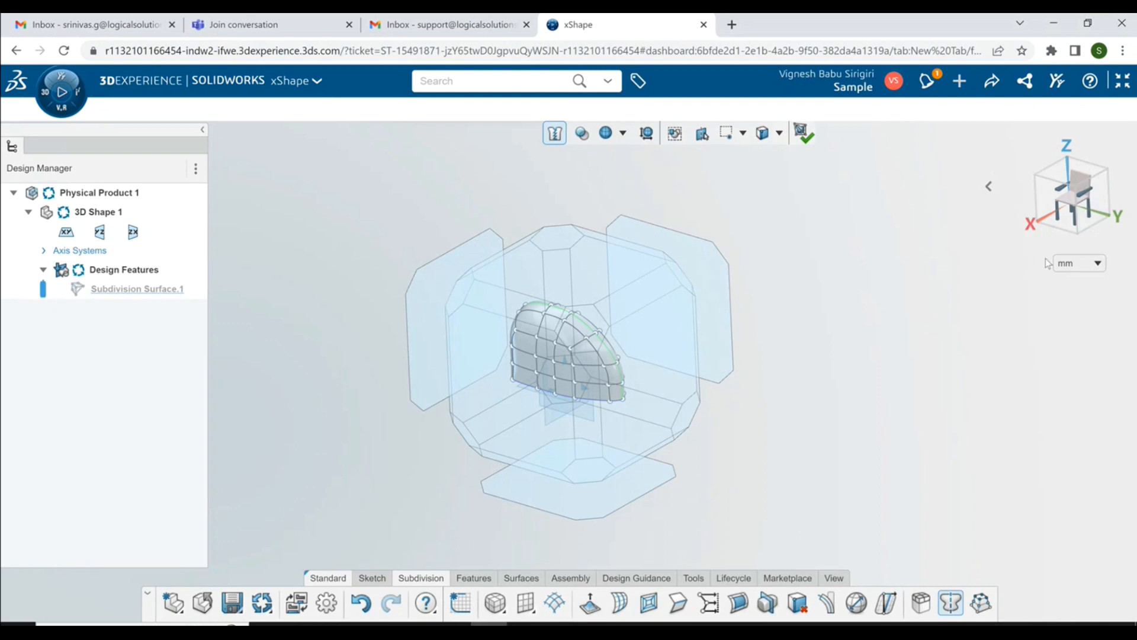
click(1099, 207)
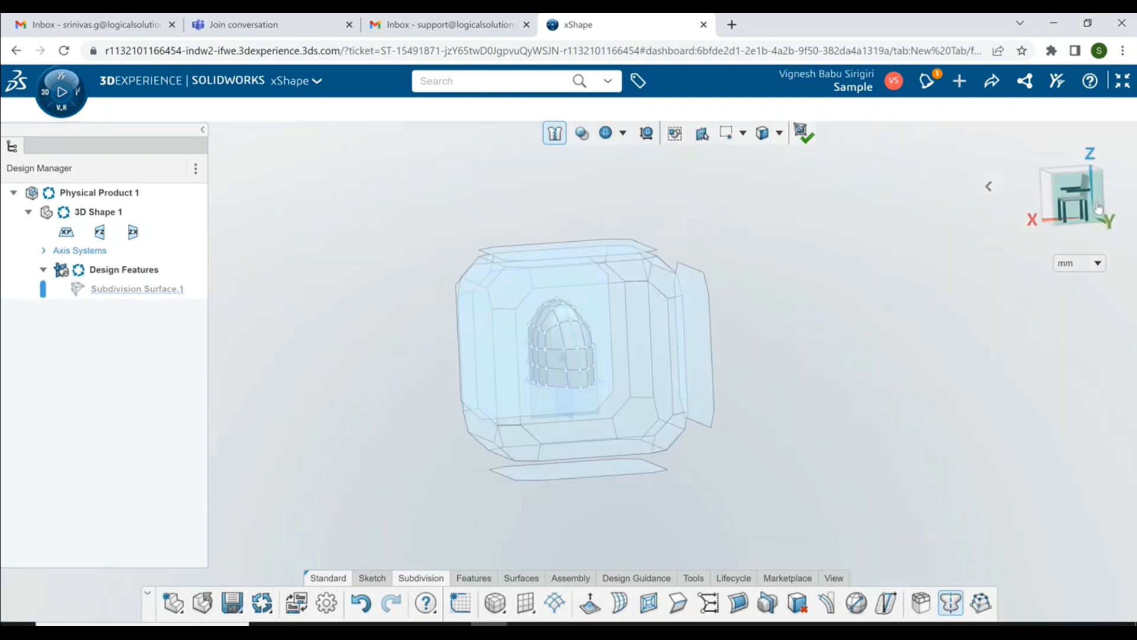
key(f)
scroll(530, 502, down, 1)
scroll(465, 540, up, 1)
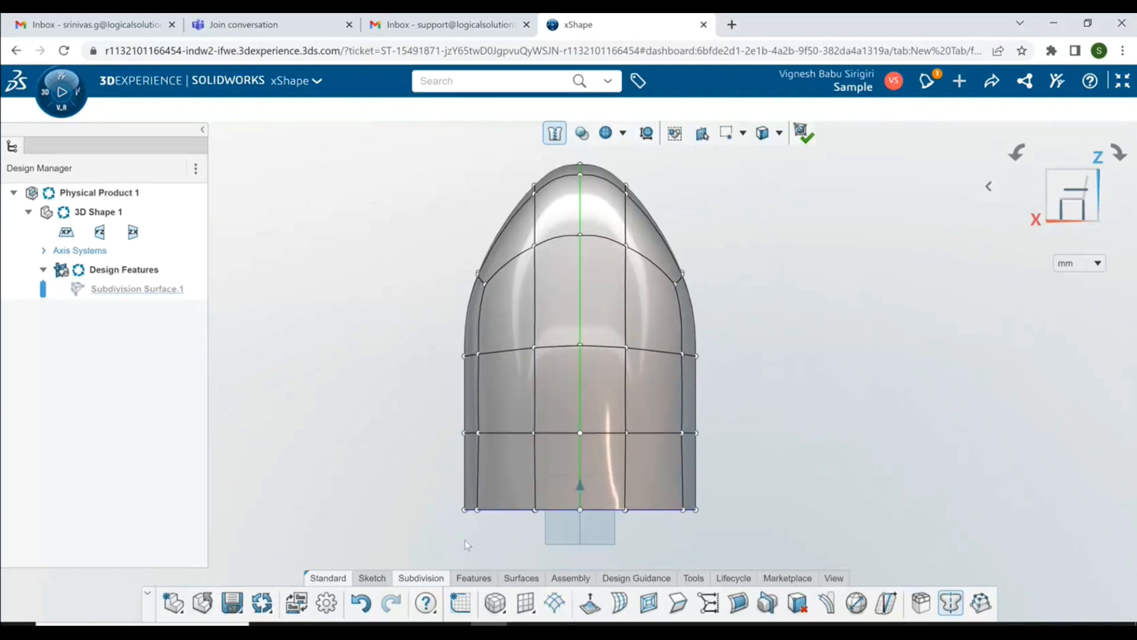
scroll(465, 540, down, 1)
drag(420, 244, 503, 537)
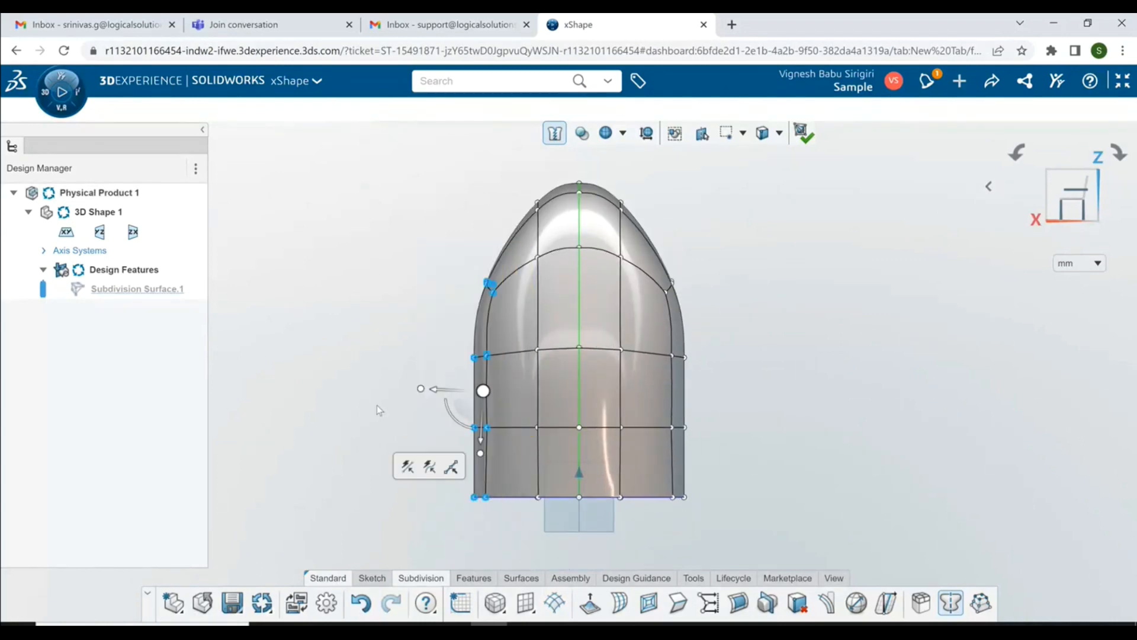
drag(434, 391, 406, 389)
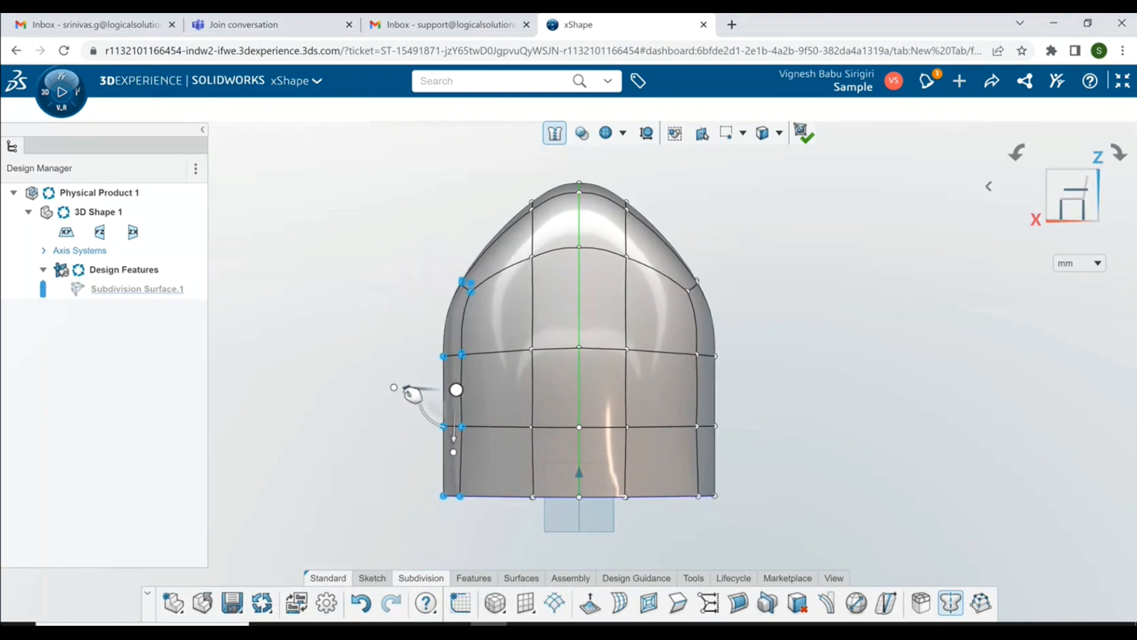
click(289, 468)
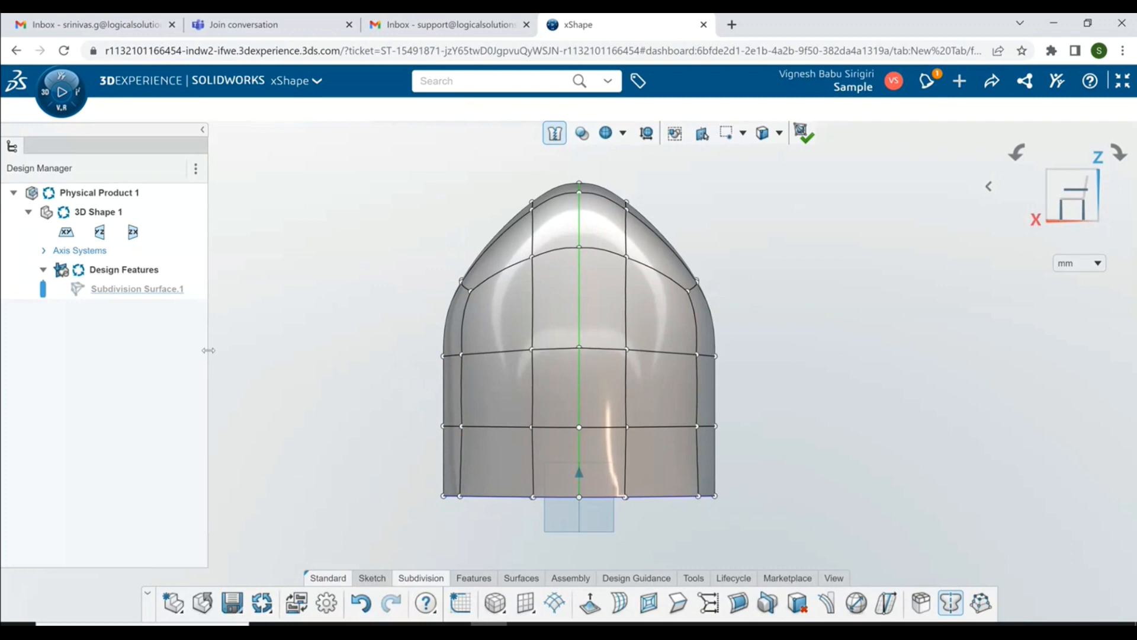
Box-select the control points at the +X shoulder and move them inward and up toward the symmetry plane.
drag(403, 237, 499, 316)
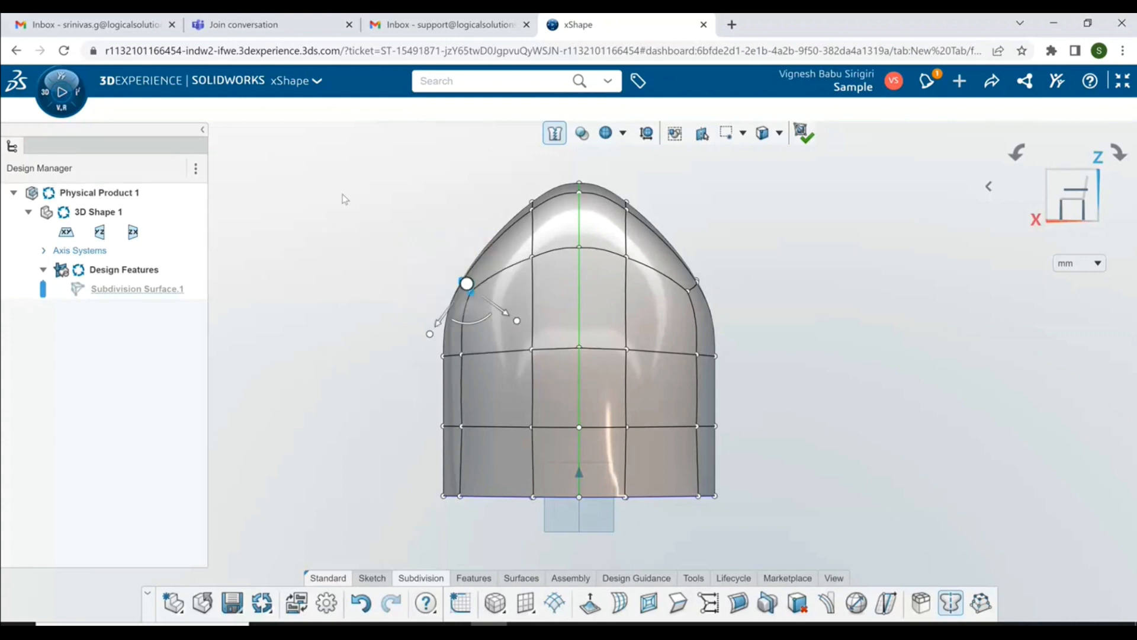
drag(478, 320, 580, 263)
click(371, 231)
Delete the horizontal mesh loop just above the shape's bottom edge with Delete Faces/Loops.
scroll(371, 330, down, 2)
middle_drag(371, 329, 389, 388)
middle_drag(357, 320, 480, 434)
scroll(524, 429, up, 2)
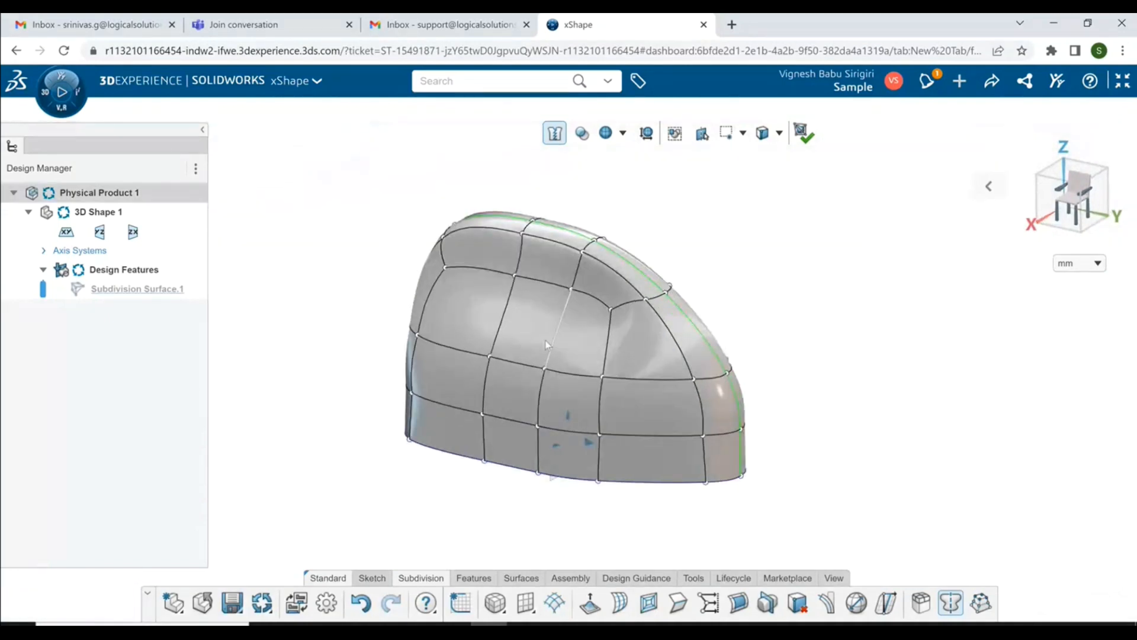
scroll(556, 458, down, 3)
scroll(538, 471, up, 3)
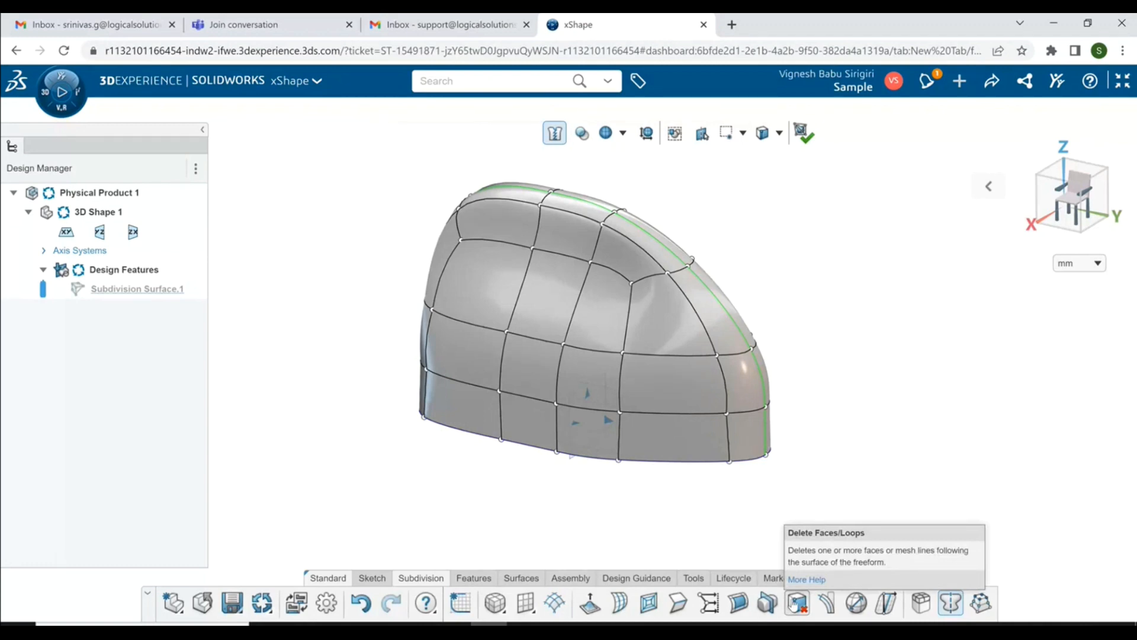
click(796, 604)
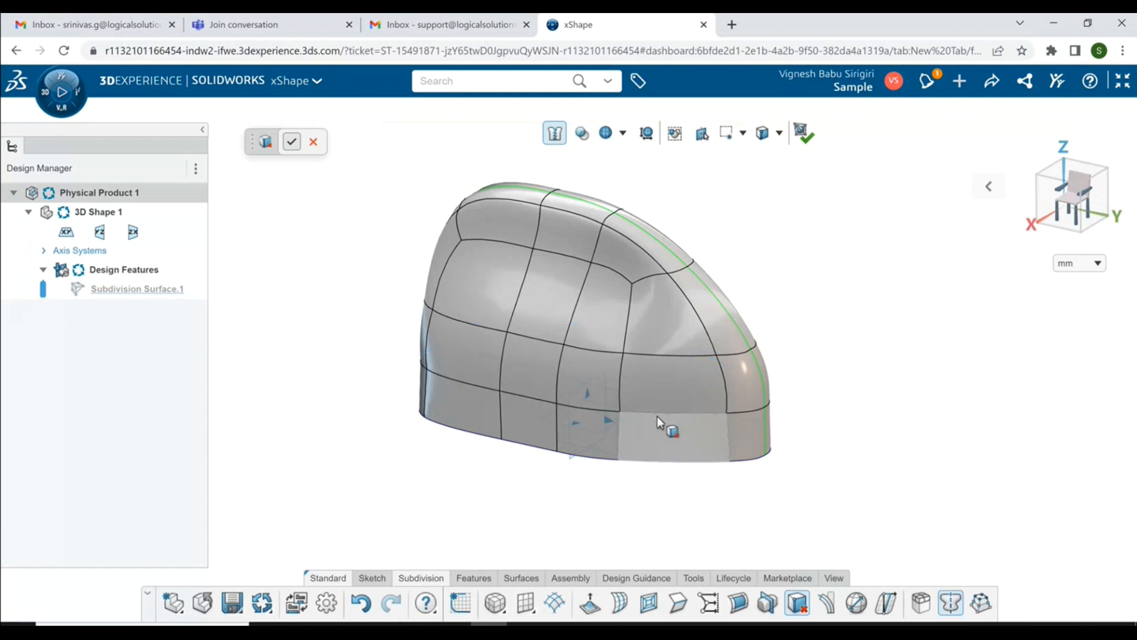
click(642, 414)
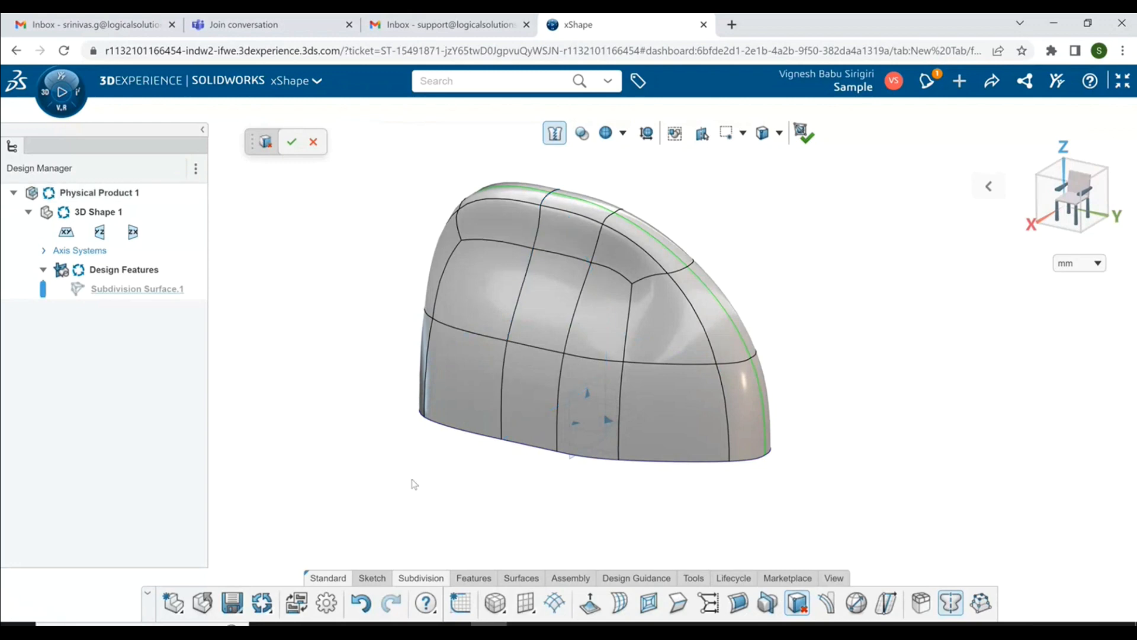
click(290, 142)
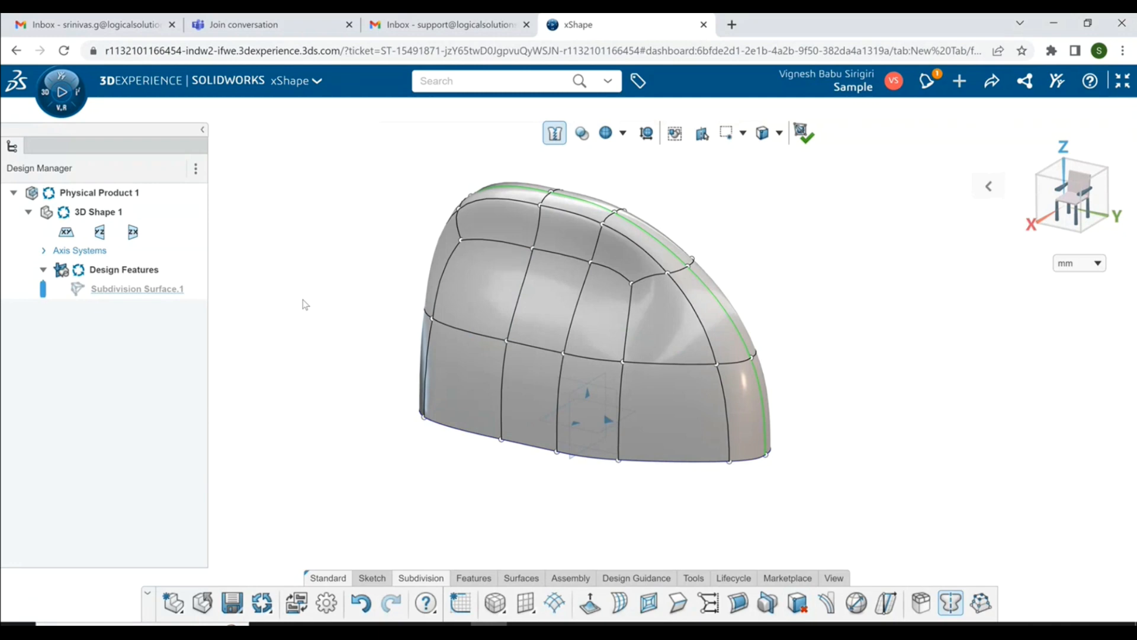
middle_drag(413, 501, 424, 522)
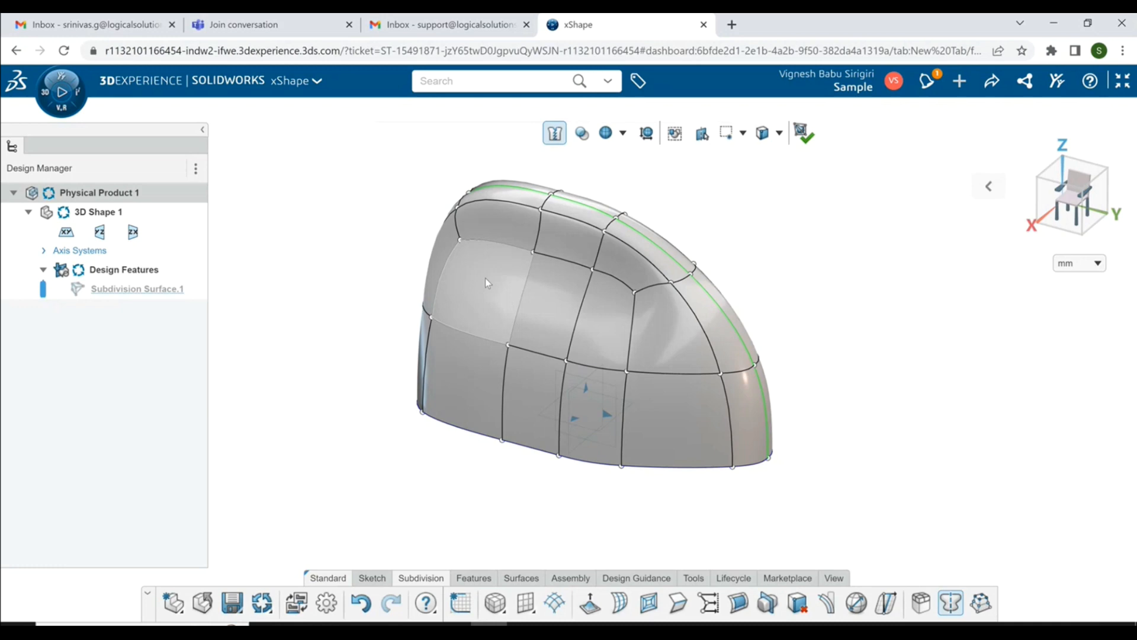
Select the vertical edge loop through the middle of the shape, slide it toward +Y along the body and crease it.
click(779, 134)
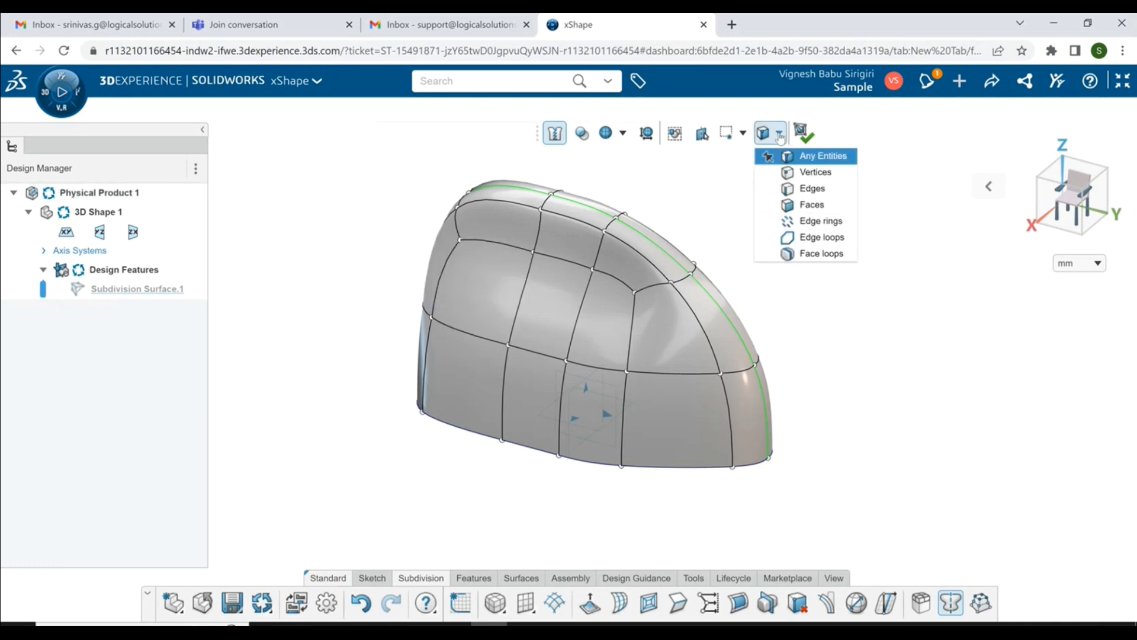
click(815, 238)
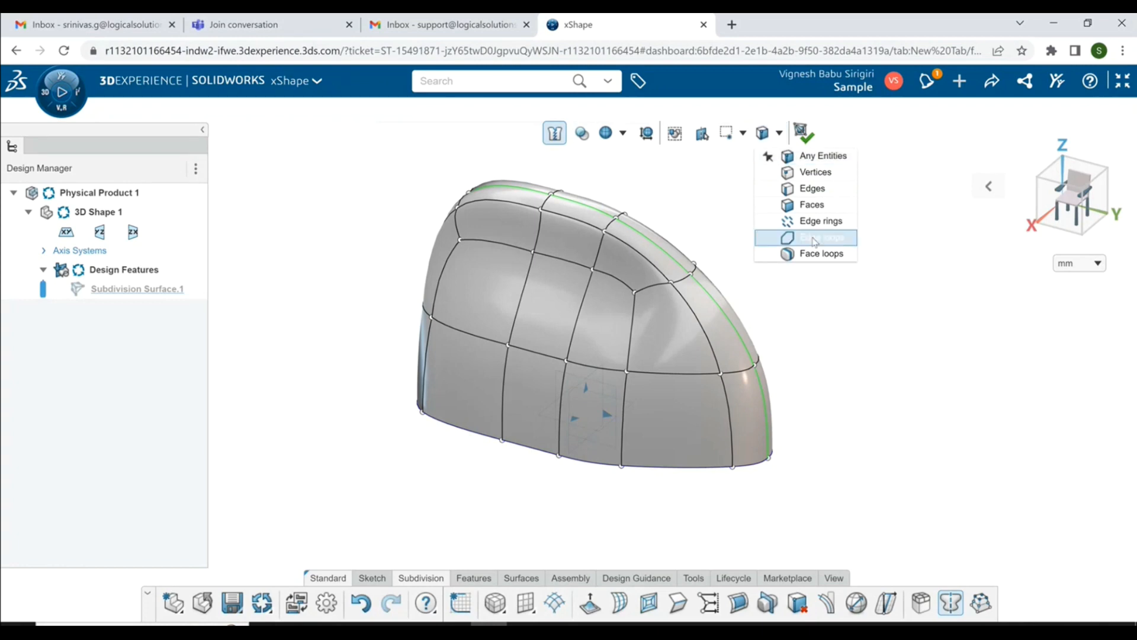
click(582, 317)
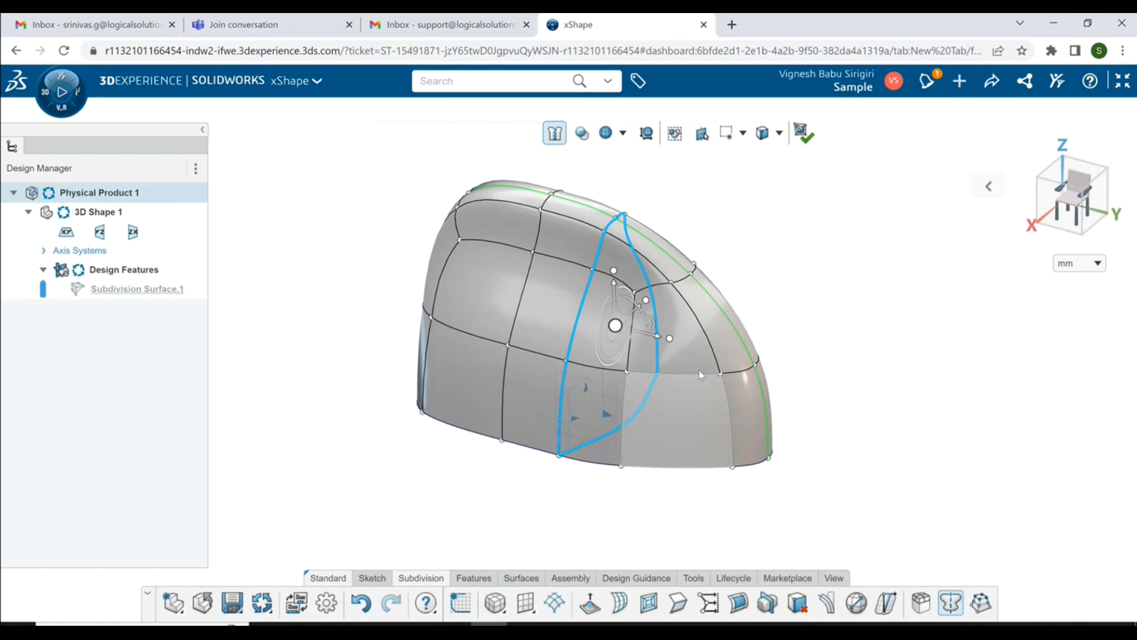
drag(656, 339, 692, 372)
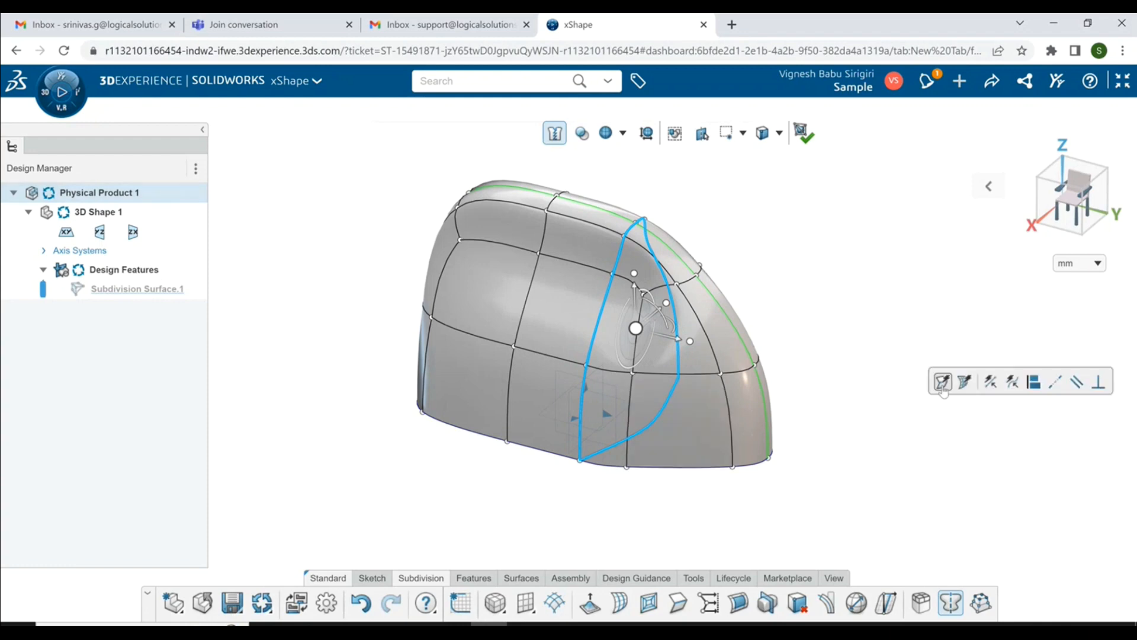
click(533, 289)
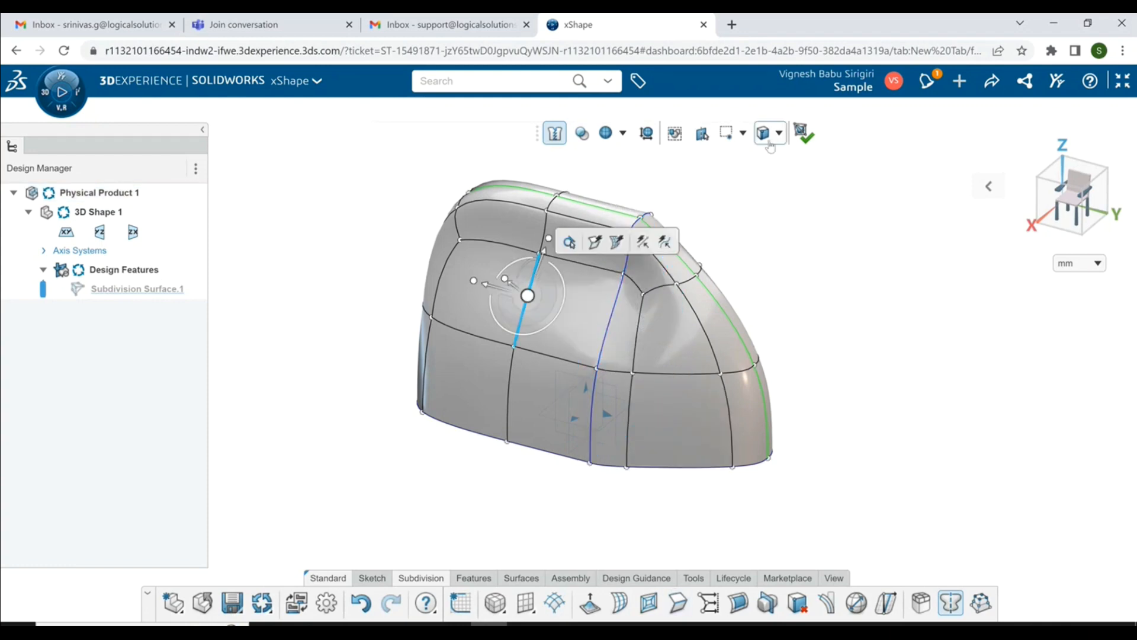
click(779, 133)
click(800, 237)
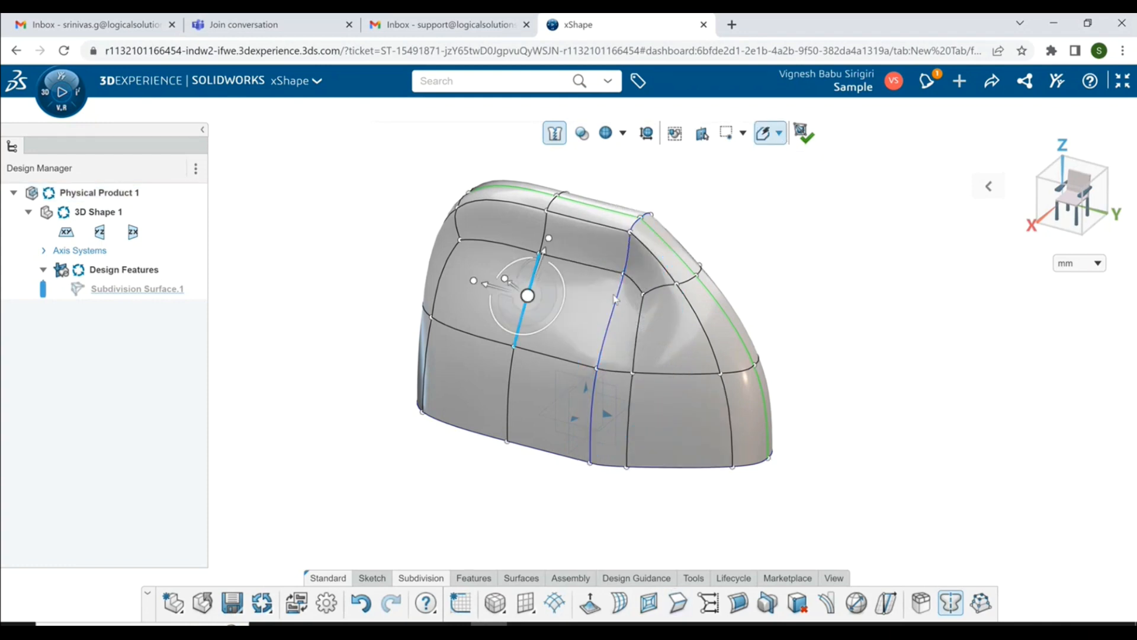
mouse_move(475, 282)
mouse_down()
mouse_move(484, 286)
mouse_move(460, 267)
mouse_up()
key(ctrl+z)
click(376, 185)
Select the vertical edge loop on the -Y side of the creased loop and slide it outward toward -Y.
click(779, 133)
click(794, 239)
click(534, 290)
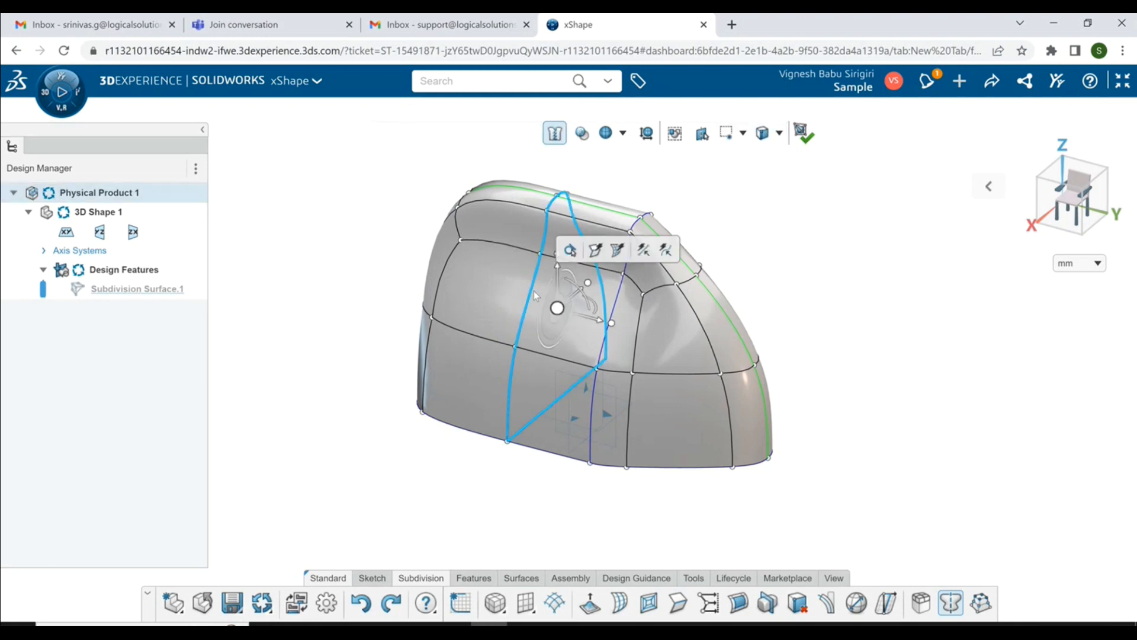
drag(604, 324, 551, 306)
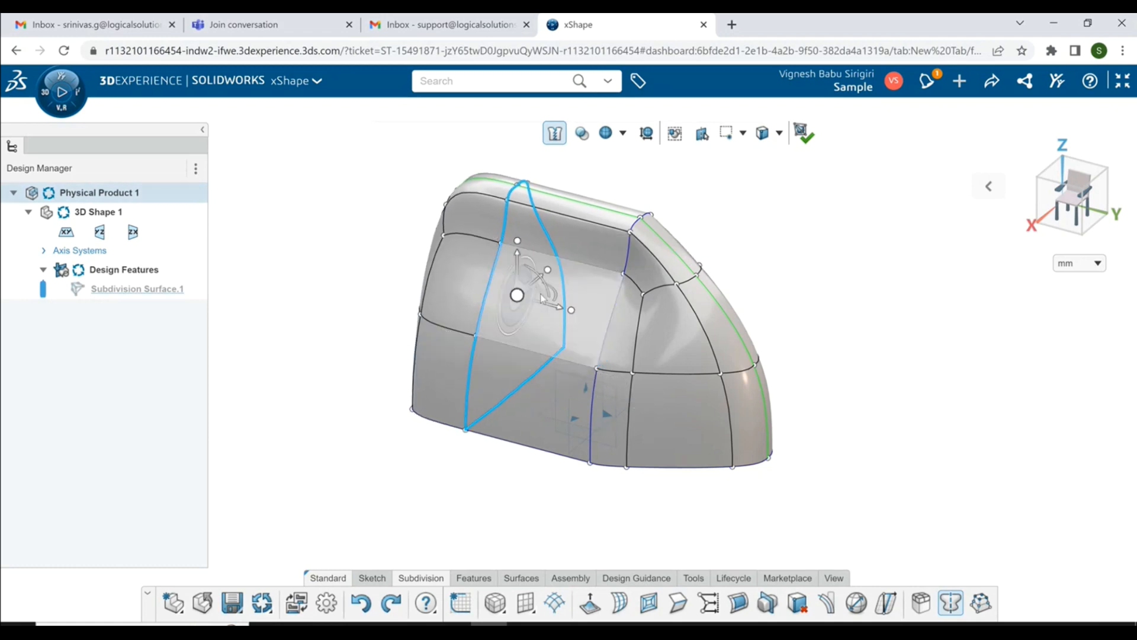
click(313, 183)
Hide the XY, ZX and YZ reference planes of 3D Shape 1.
scroll(586, 421, down, 3)
middle_drag(583, 421, 523, 486)
mouse_move(548, 440)
middle_down()
mouse_move(523, 355)
mouse_move(549, 406)
mouse_move(535, 424)
middle_up()
scroll(589, 445, up, 2)
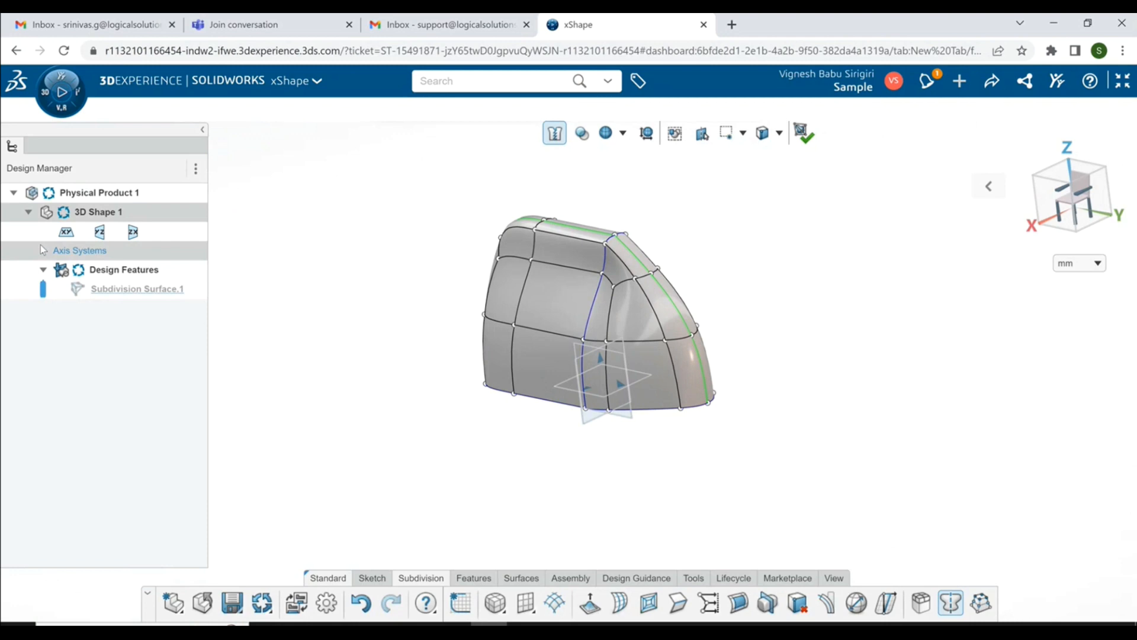
click(67, 235)
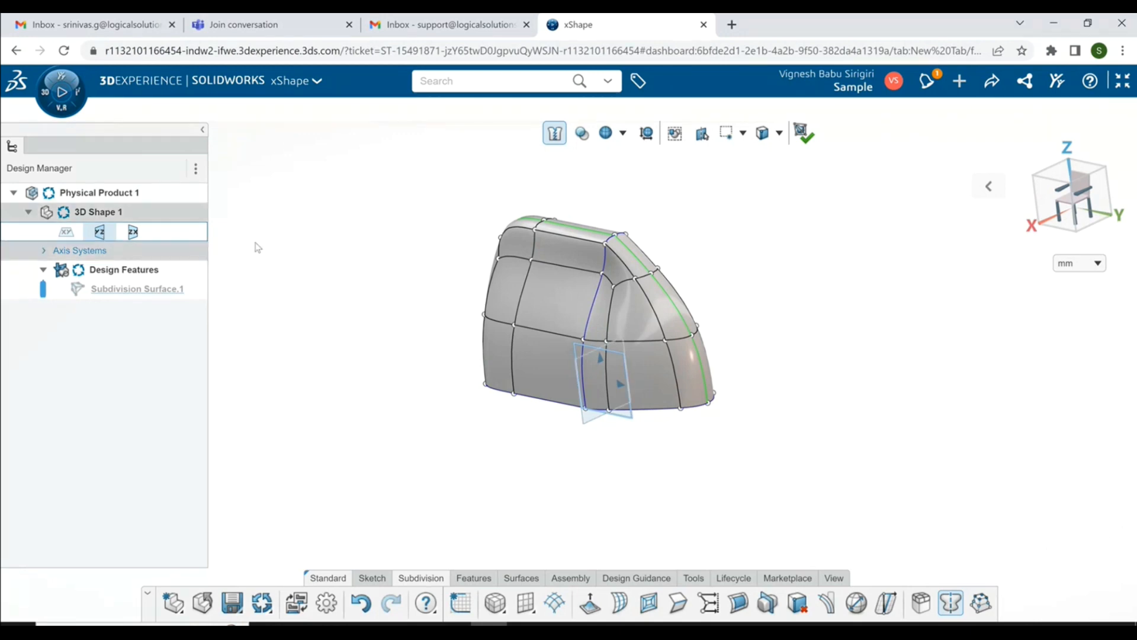
click(138, 234)
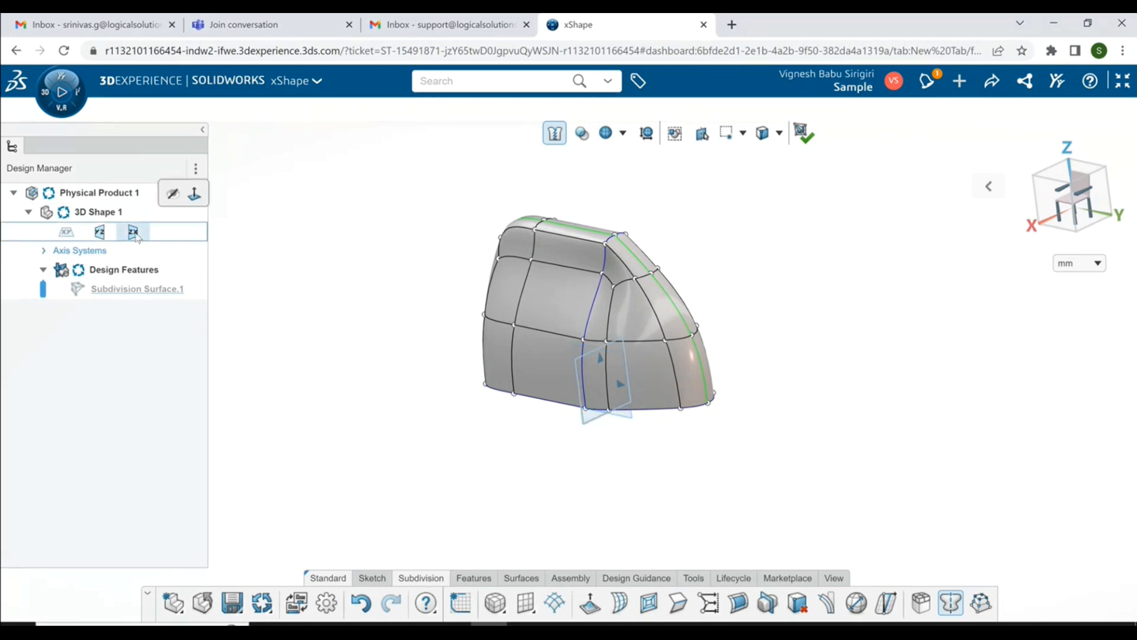
click(173, 196)
click(104, 235)
click(140, 196)
middle_drag(436, 361, 435, 396)
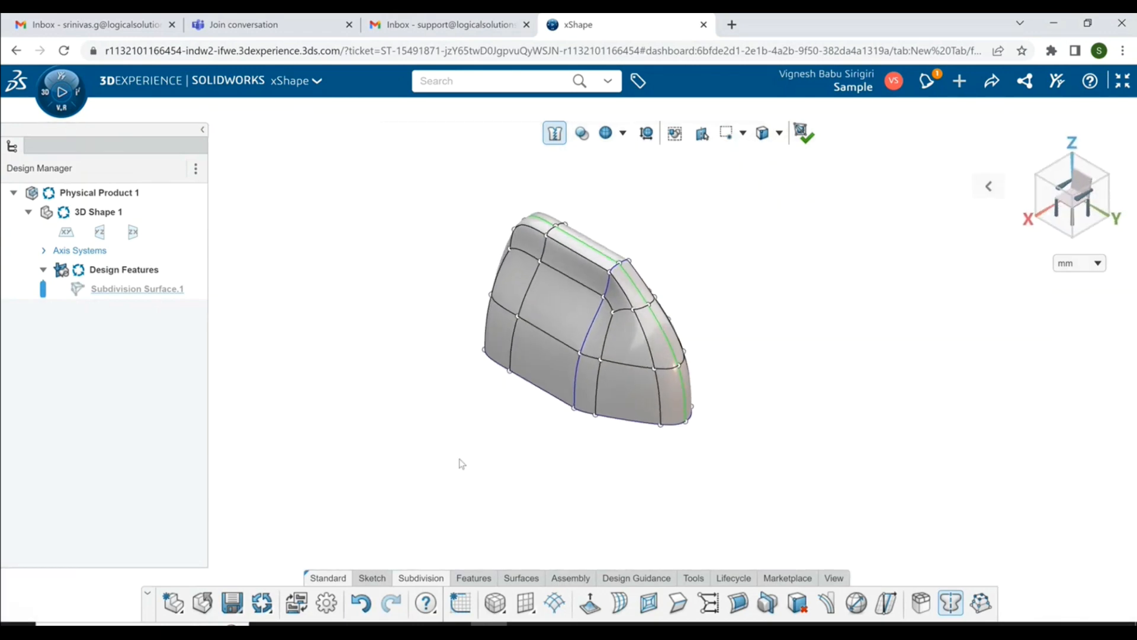
Extrude the large upper side face symmetrically through the body to open a handle hole, and accept the extrusion.
click(590, 603)
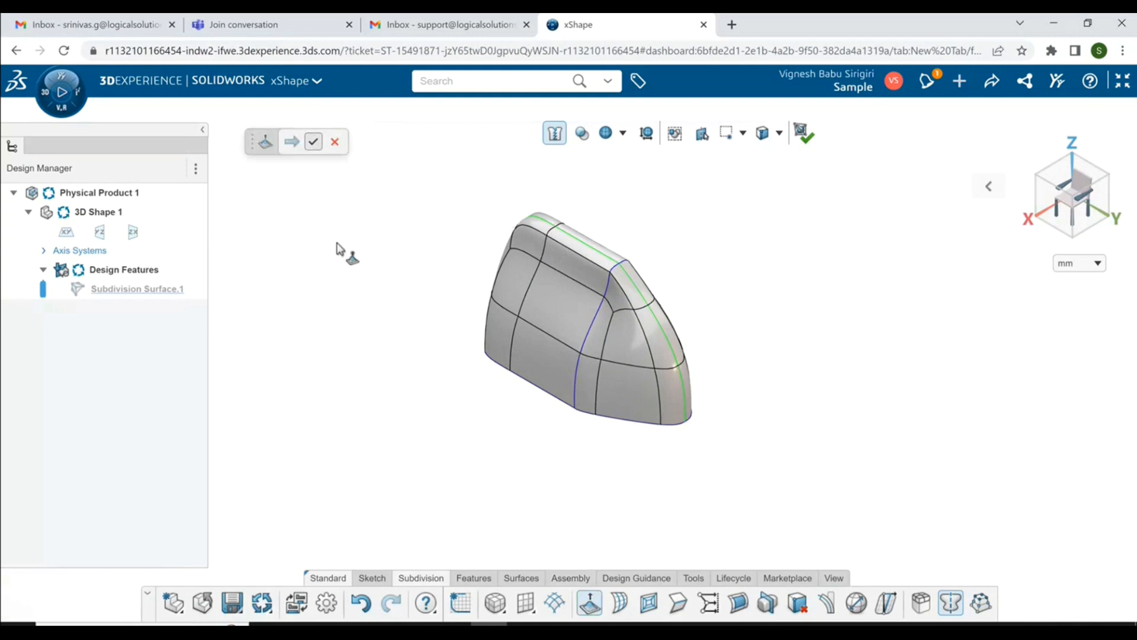
click(549, 302)
middle_drag(549, 299, 403, 416)
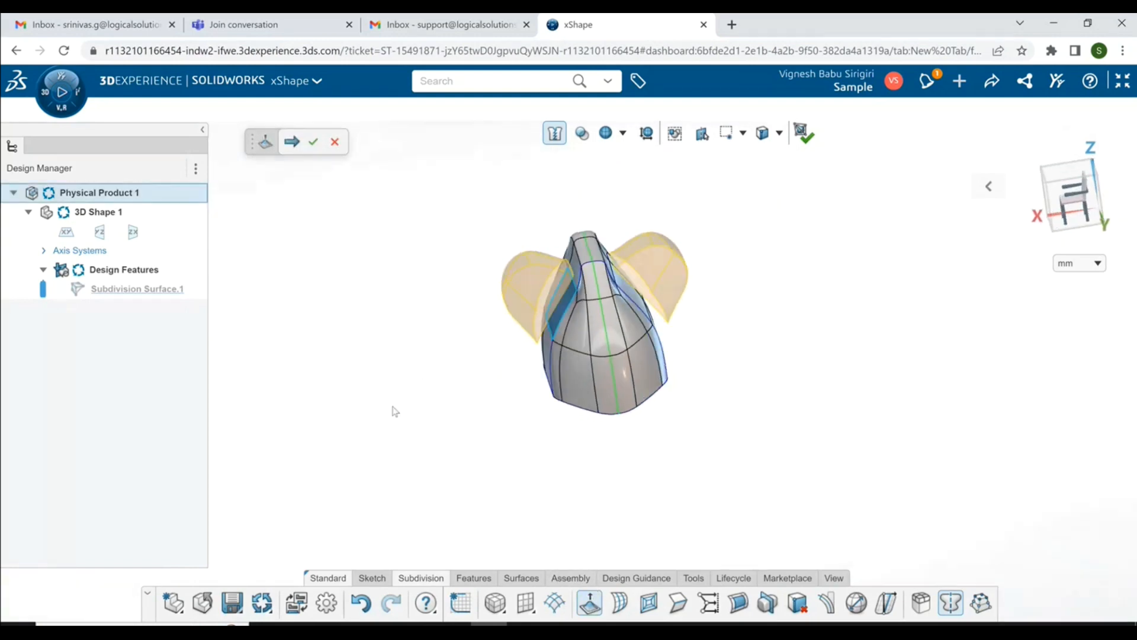
middle_drag(535, 430, 627, 326)
scroll(633, 313, up, 3)
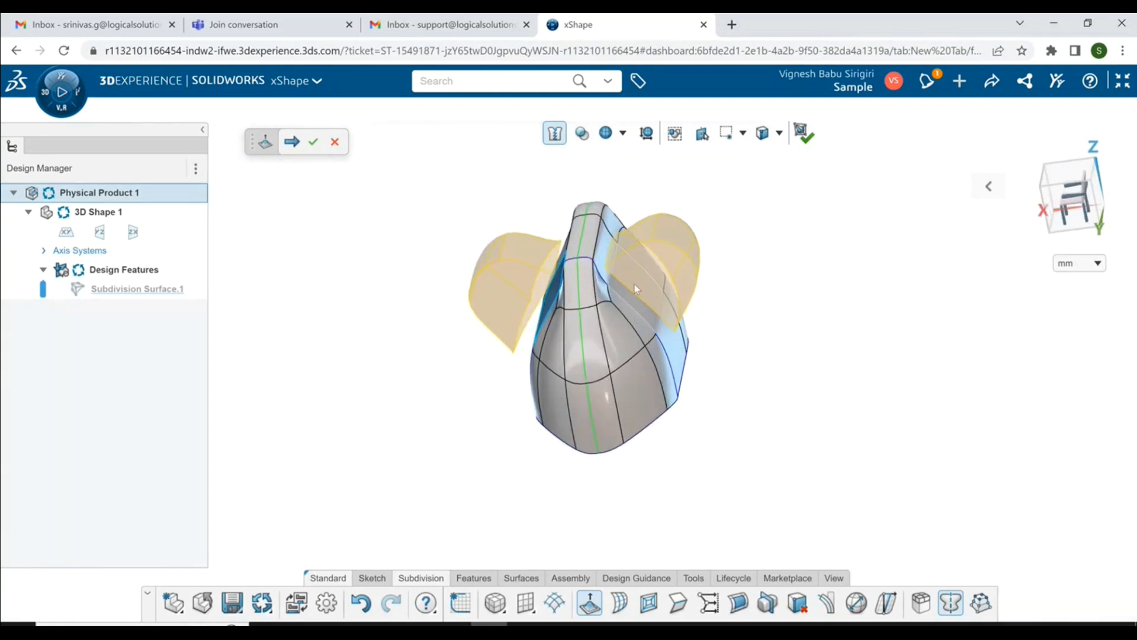
click(635, 283)
middle_drag(471, 418, 463, 334)
click(314, 142)
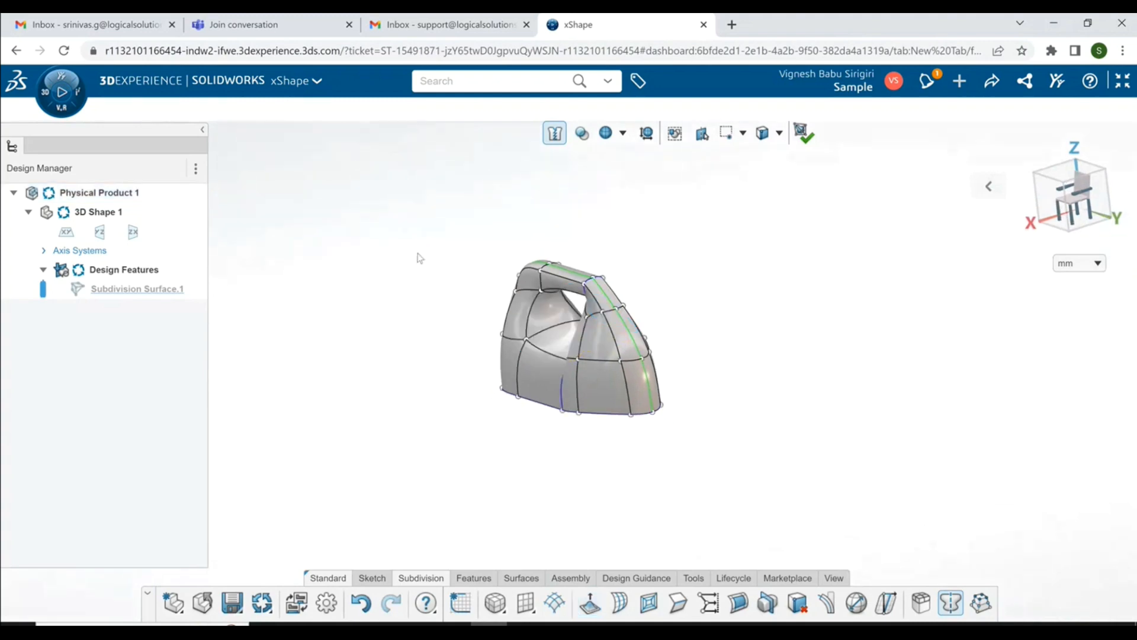
View the shape square-on to the YZ plane, box-select the control points at the +Y end and pull them outward along Y.
middle_drag(425, 358, 582, 457)
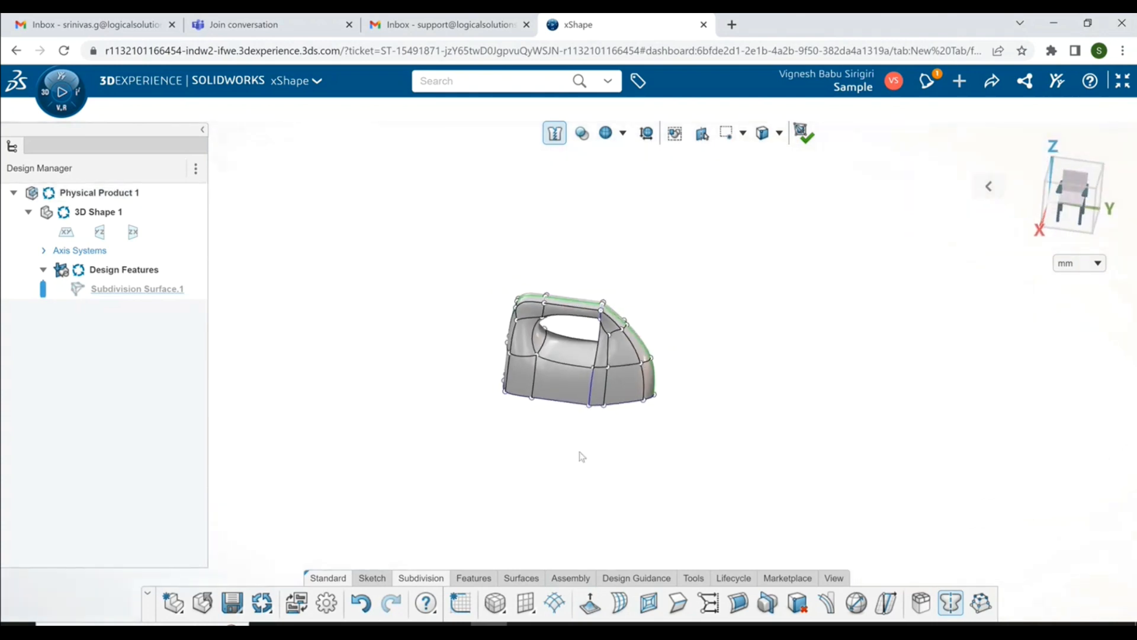
key(space)
click(581, 417)
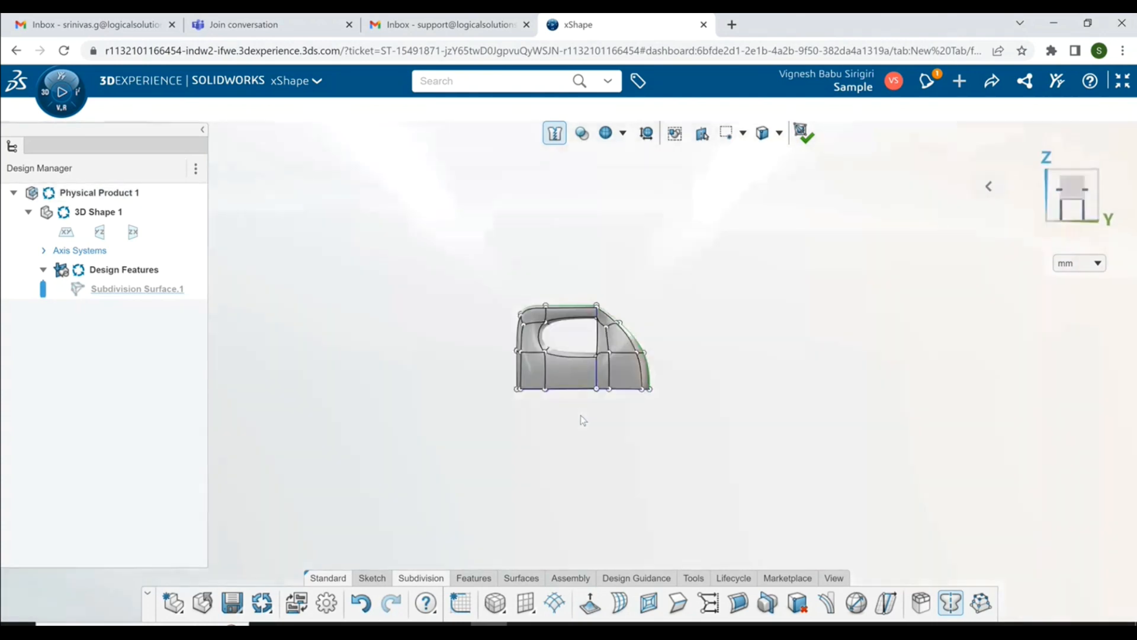
scroll(769, 447, down, 2)
scroll(767, 435, up, 1)
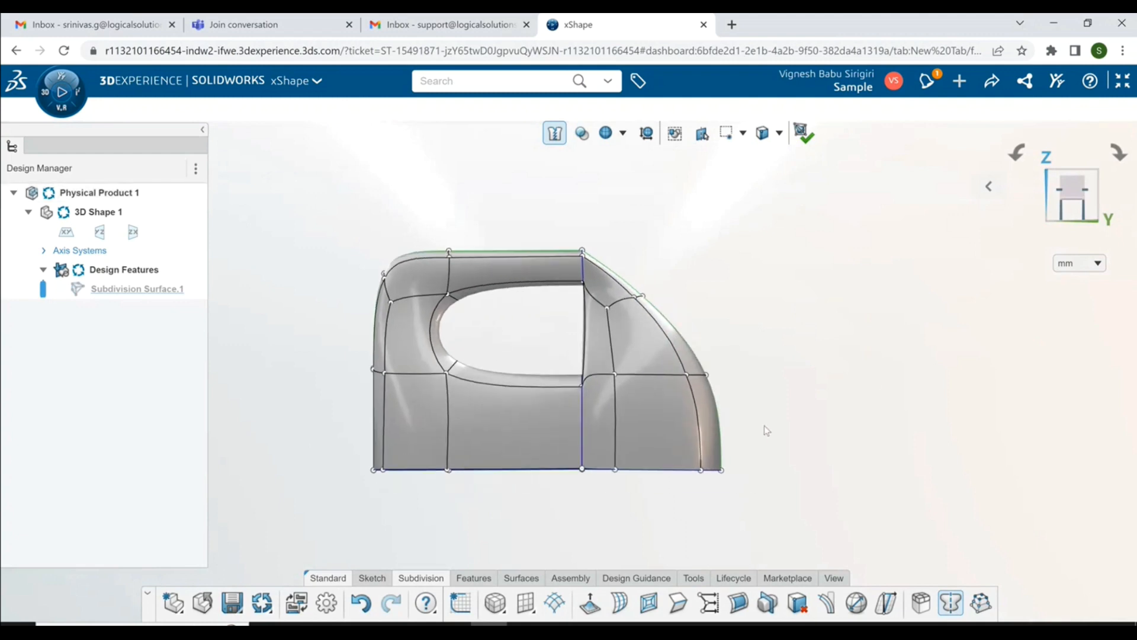
scroll(759, 461, down, 1)
drag(806, 340, 693, 428)
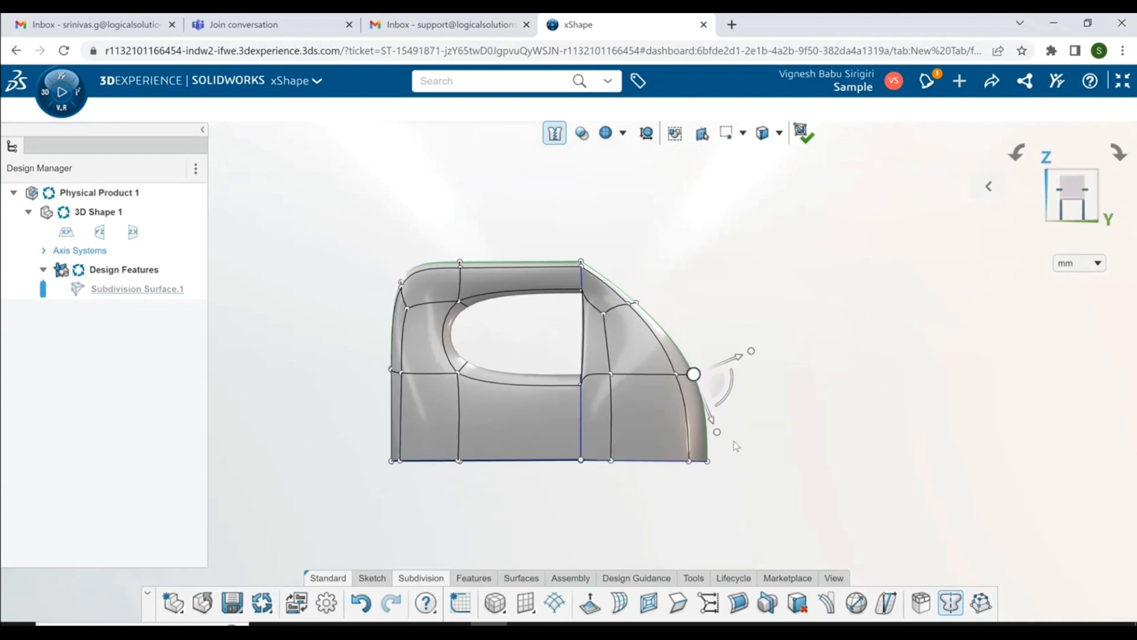
click(845, 409)
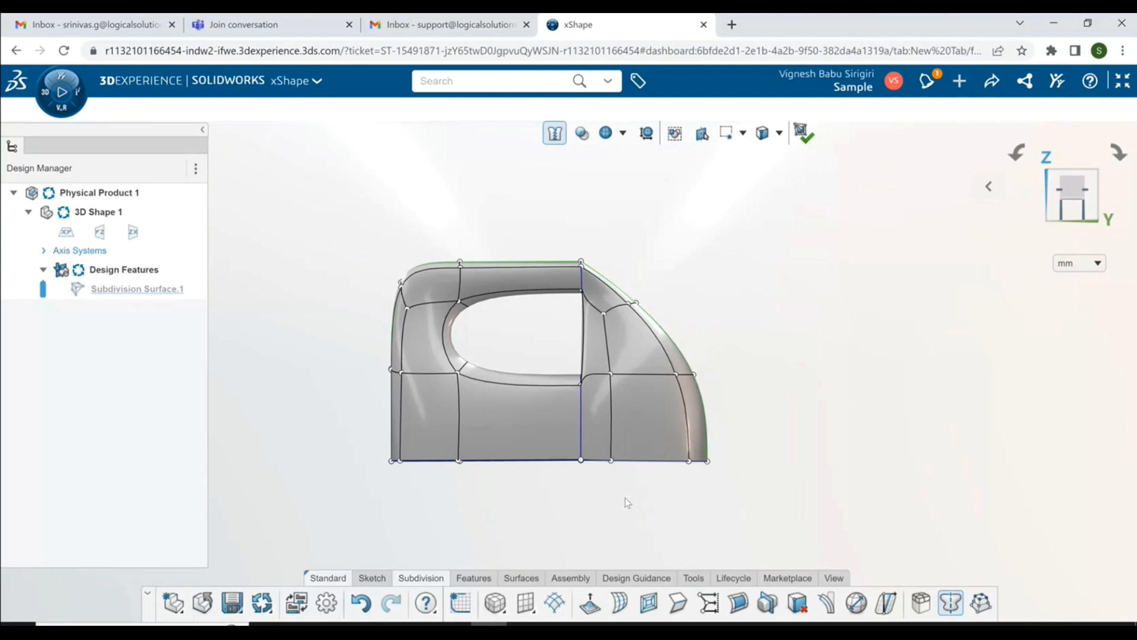
drag(748, 341, 648, 524)
drag(737, 414, 810, 422)
click(611, 529)
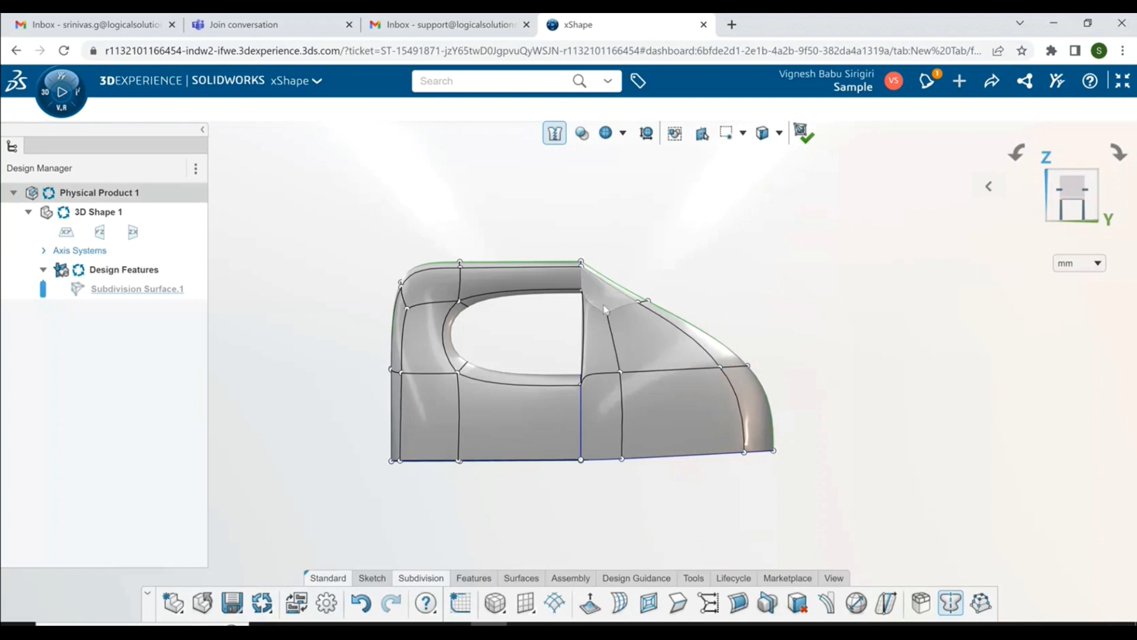
Shift the control points on the handle opening's +Y edge slightly toward -Y and lower the opening's upper +Y corner.
drag(601, 286, 551, 392)
mouse_move(557, 348)
mouse_down()
mouse_move(536, 349)
mouse_move(562, 353)
mouse_move(551, 348)
mouse_up()
click(741, 243)
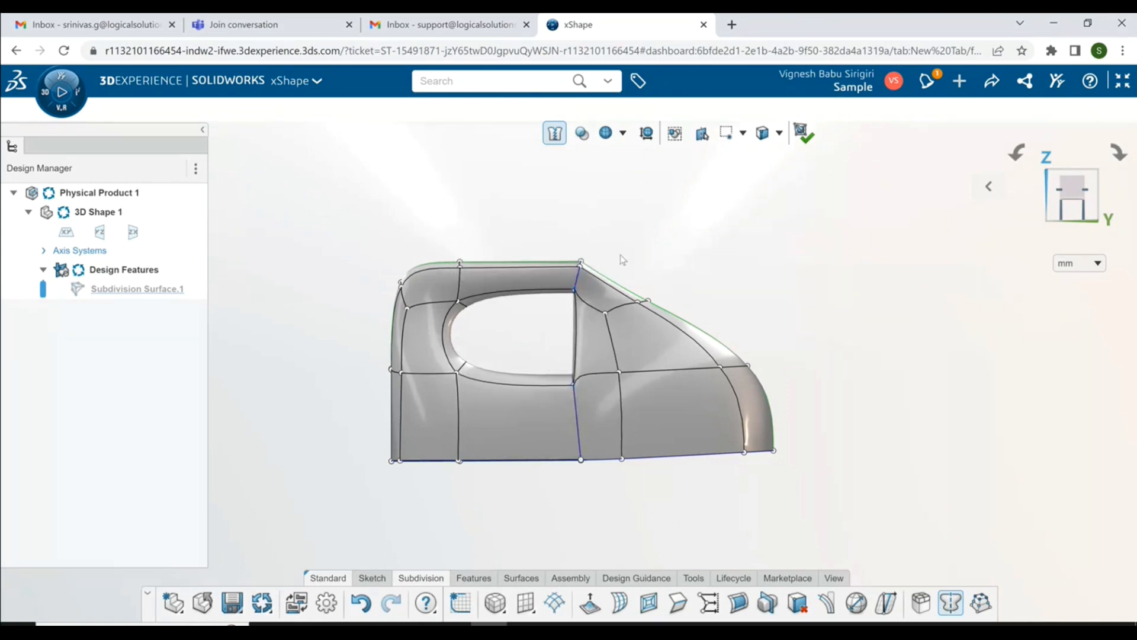
click(574, 288)
mouse_move(563, 286)
mouse_down()
mouse_move(563, 300)
mouse_move(528, 310)
mouse_move(564, 307)
mouse_up()
click(490, 333)
Box-select the control points on the sloped upper front edge and pull them outward to round the nose profile.
drag(702, 261, 656, 297)
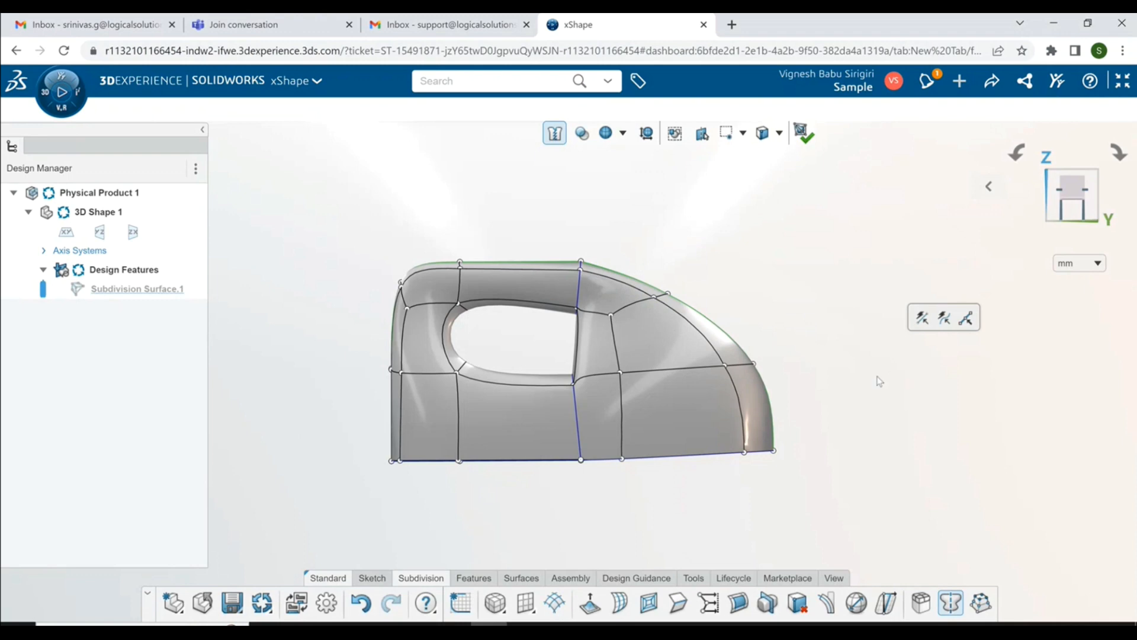
middle_drag(797, 398, 703, 412)
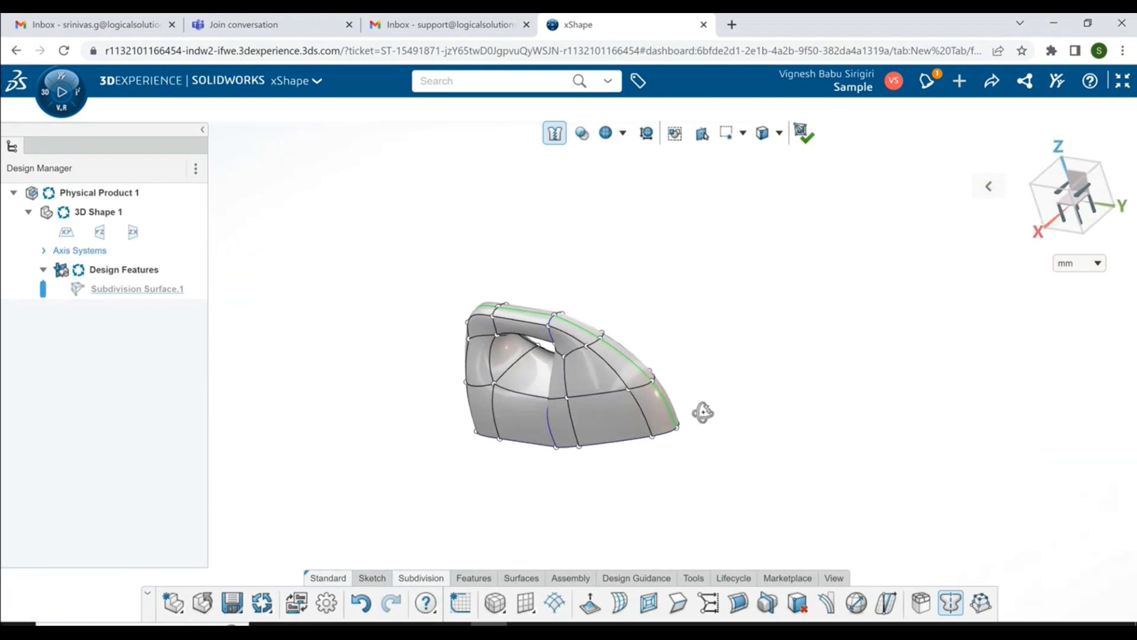
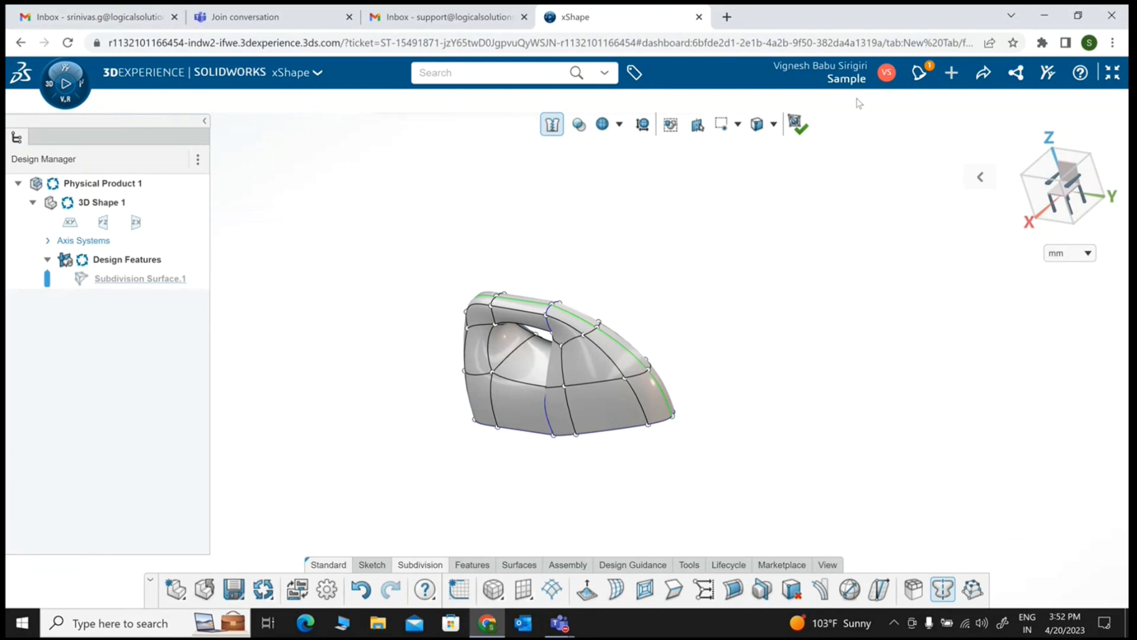
Leave full screen and add the xFrame app from the 3D Structure Creator role to the dashboard.
click(1112, 74)
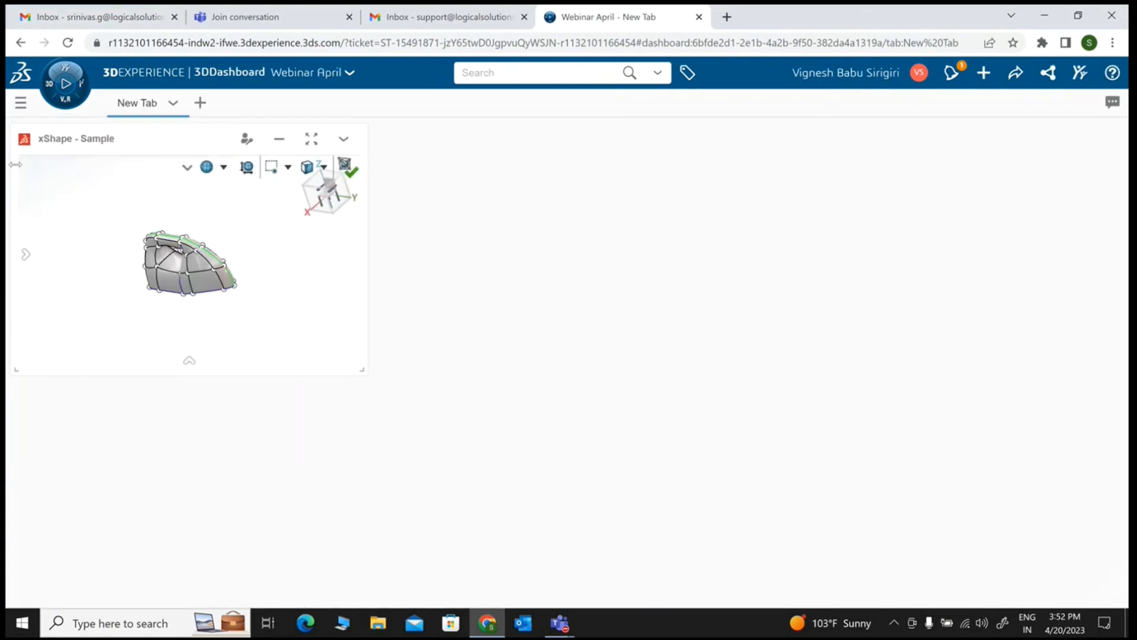
click(51, 101)
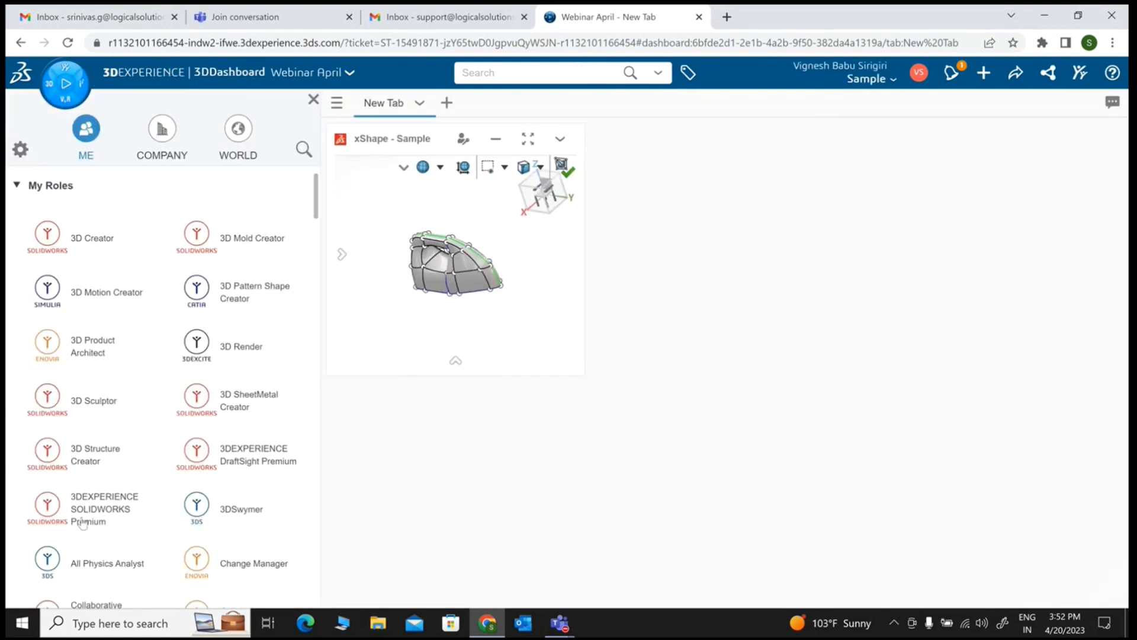
click(89, 448)
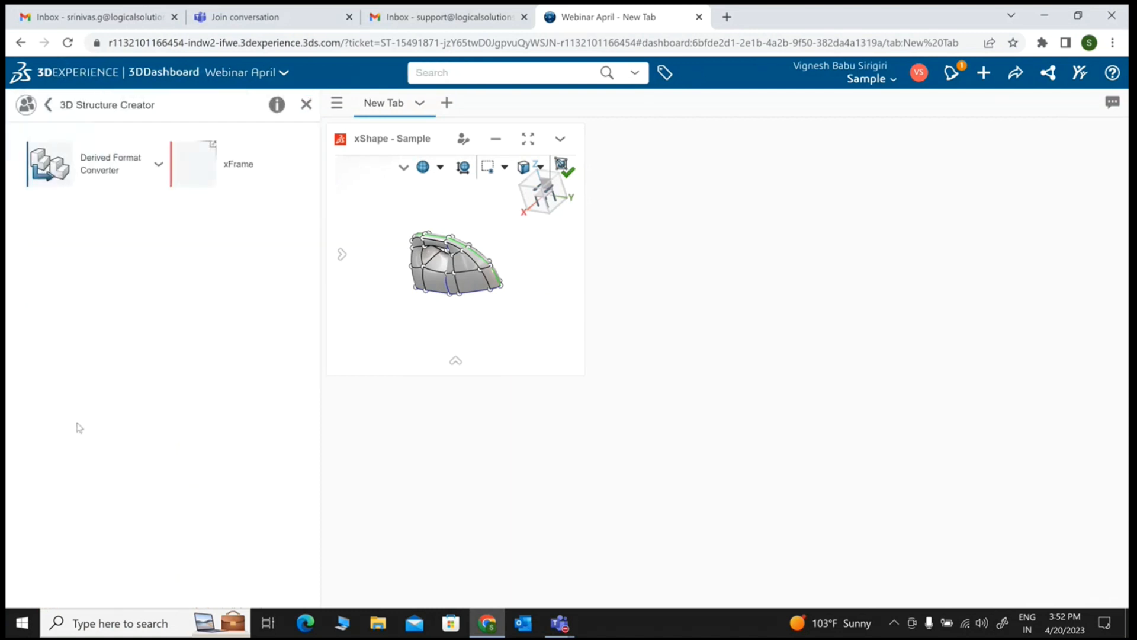
click(46, 104)
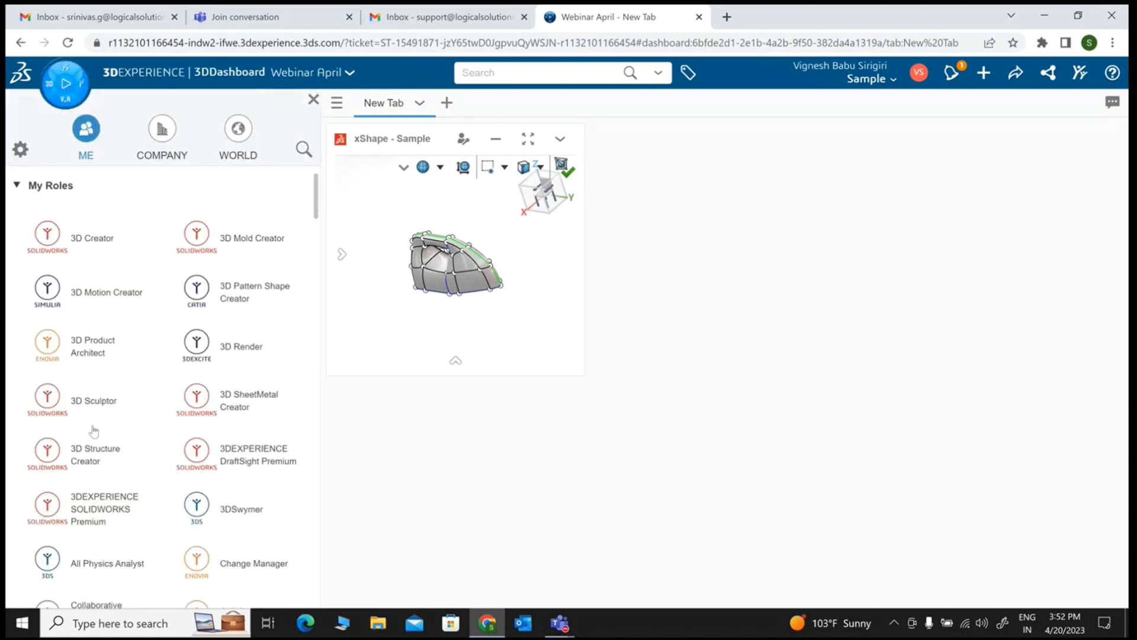
click(93, 456)
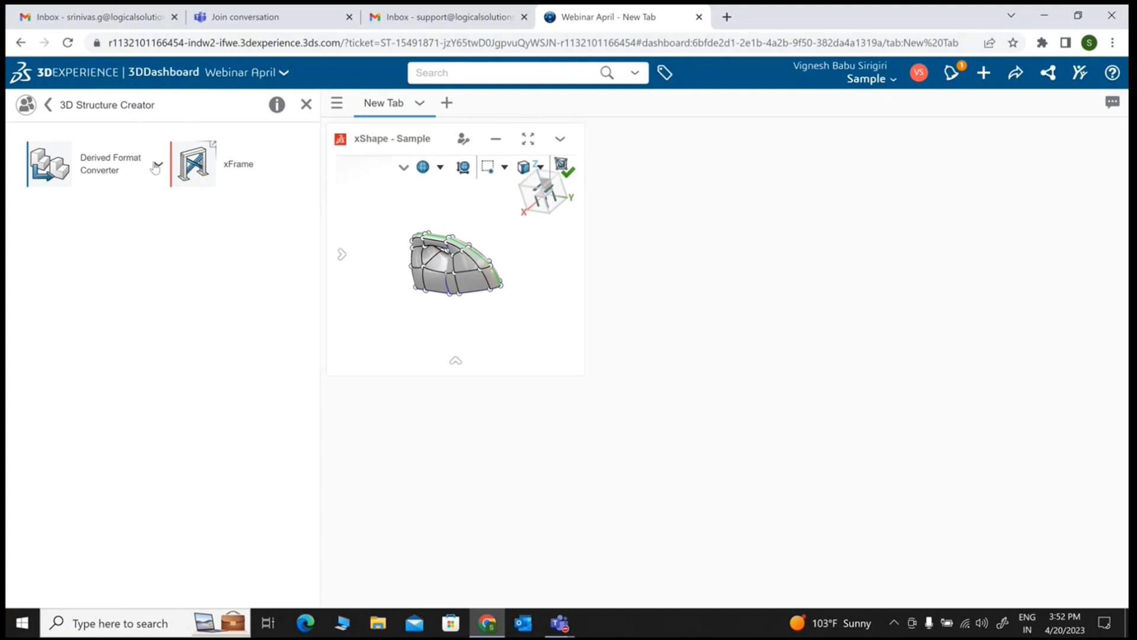
drag(190, 178, 404, 195)
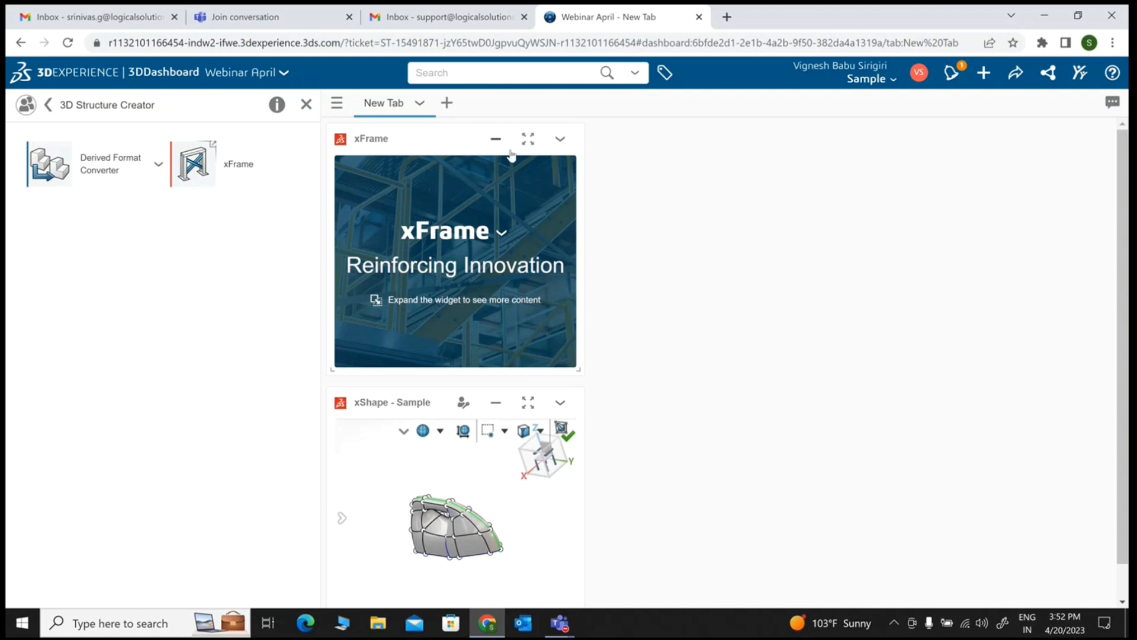
Expand xFrame to full screen and create a new component named Physical Product 1 in the Common Space.
click(528, 138)
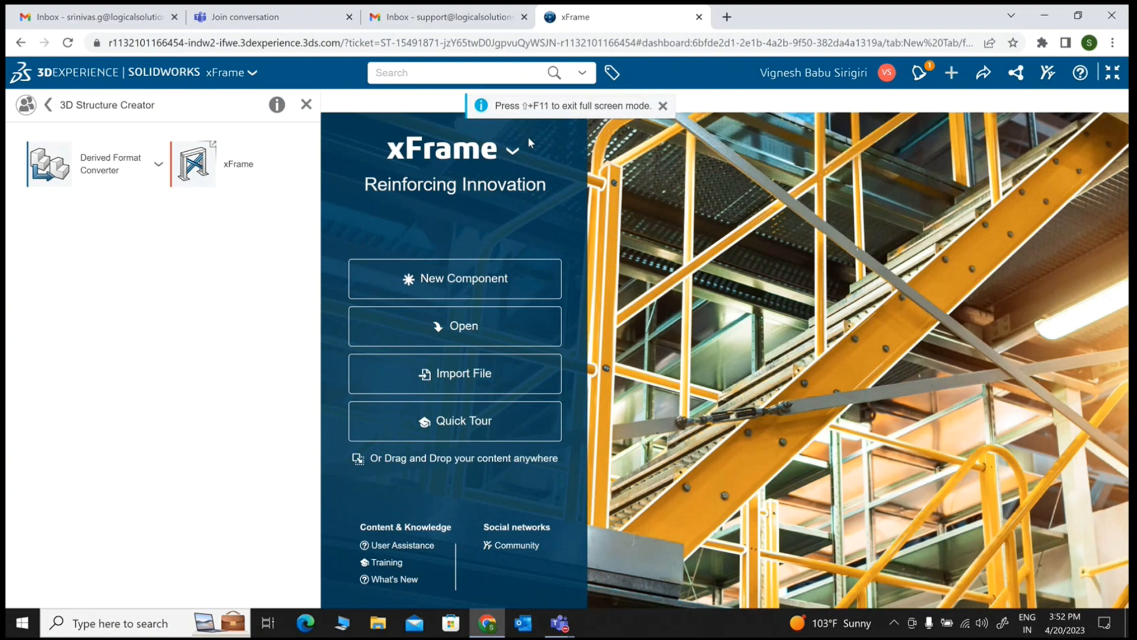
click(489, 283)
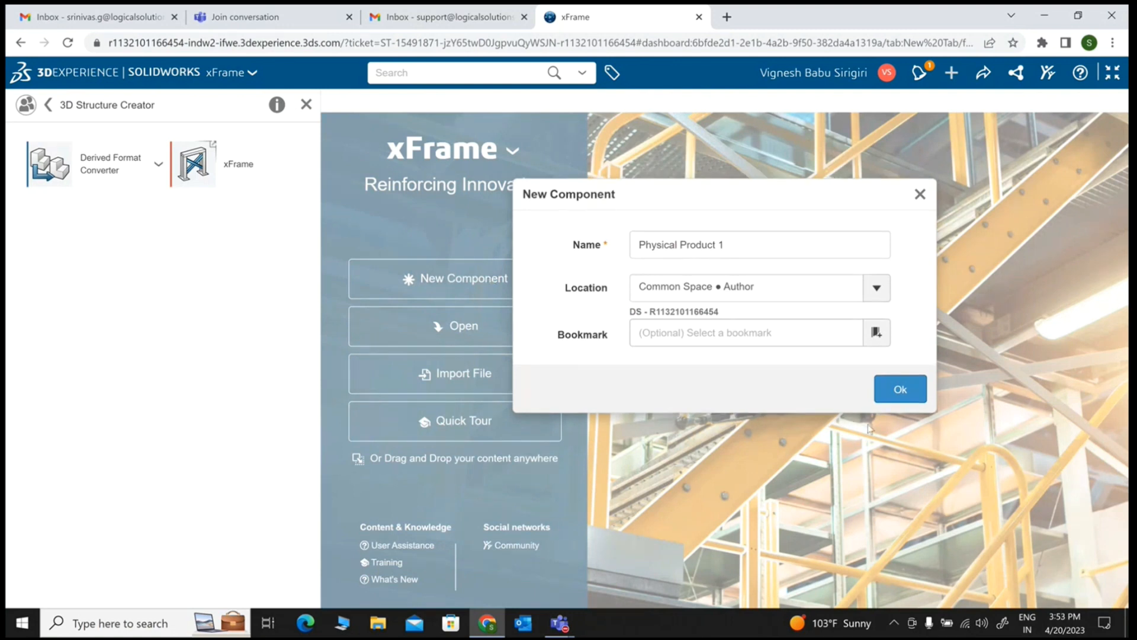
click(902, 389)
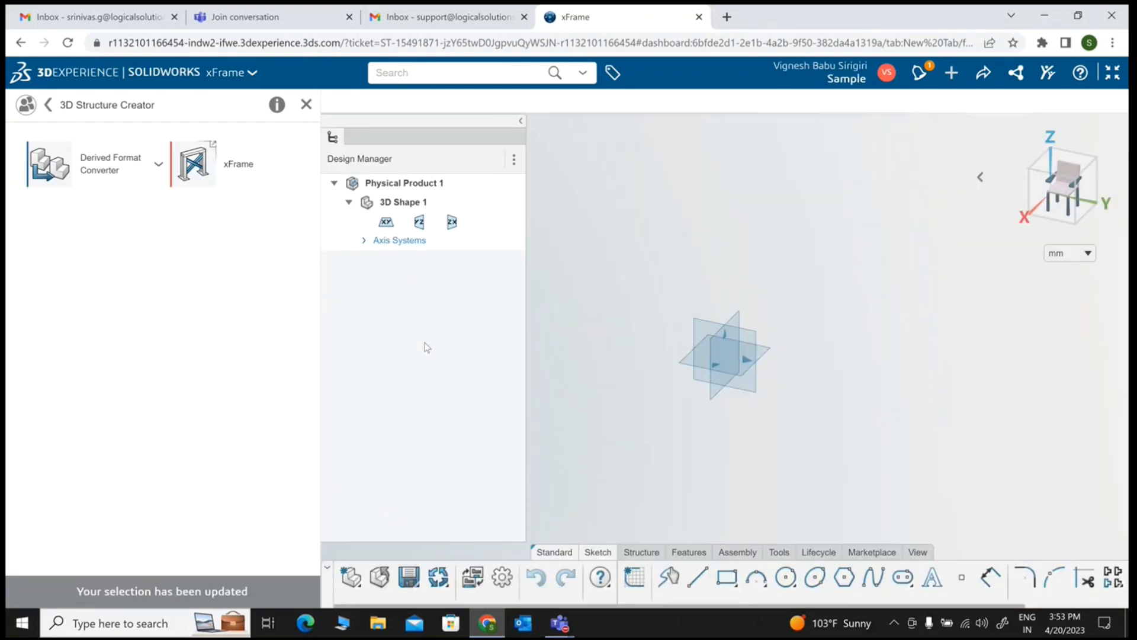
Close the 3D Structure Creator role panel and start a sketch on the XY plane.
click(306, 105)
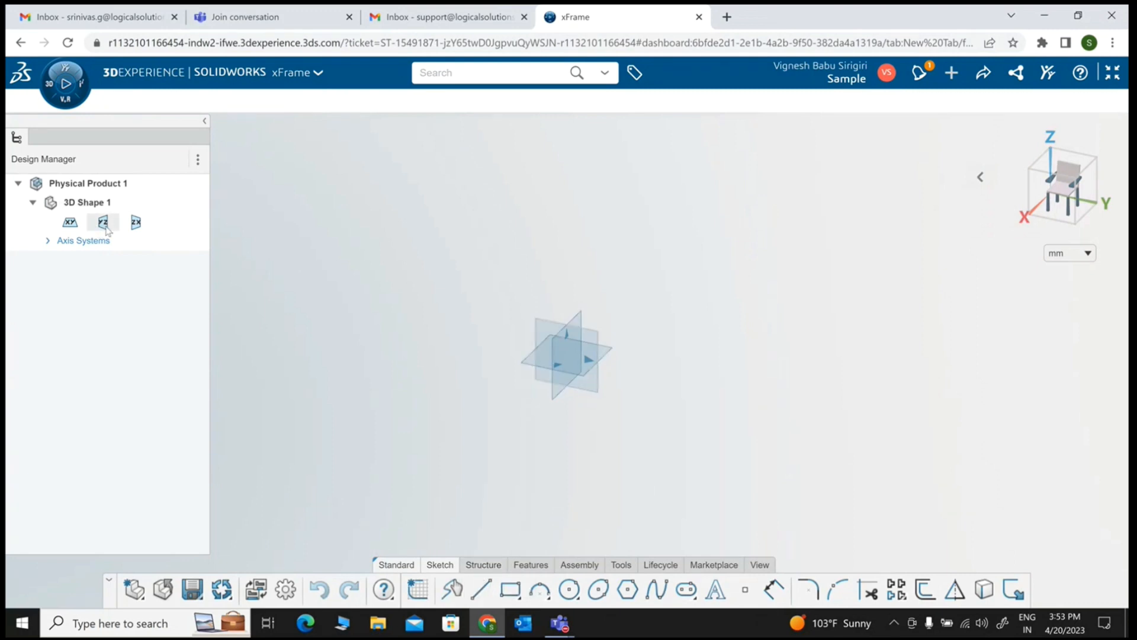
click(612, 354)
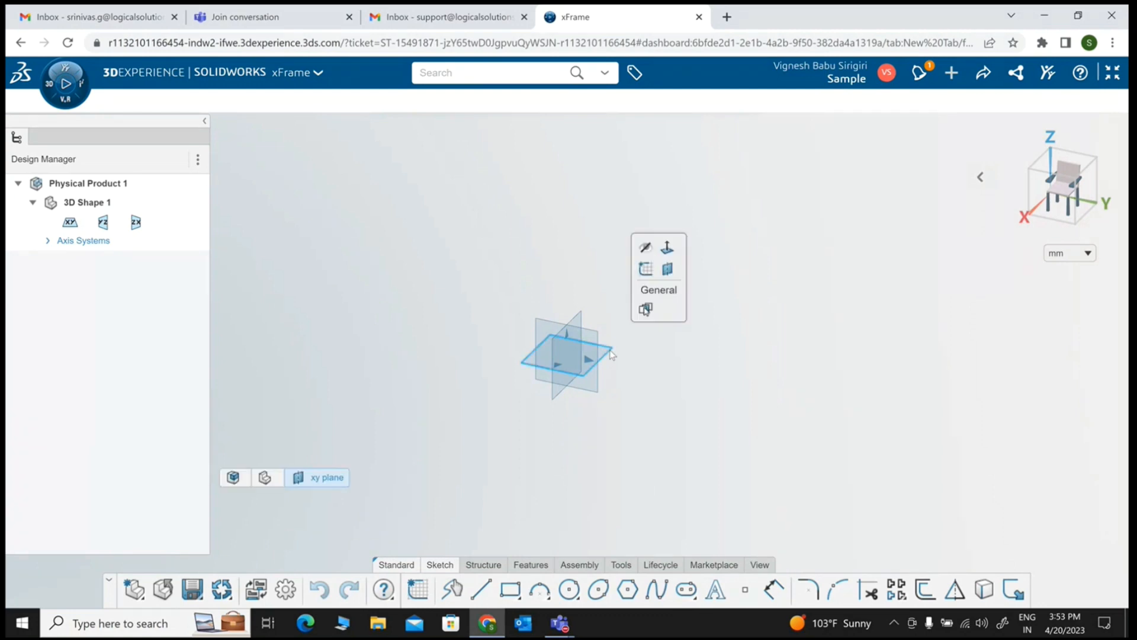
click(647, 270)
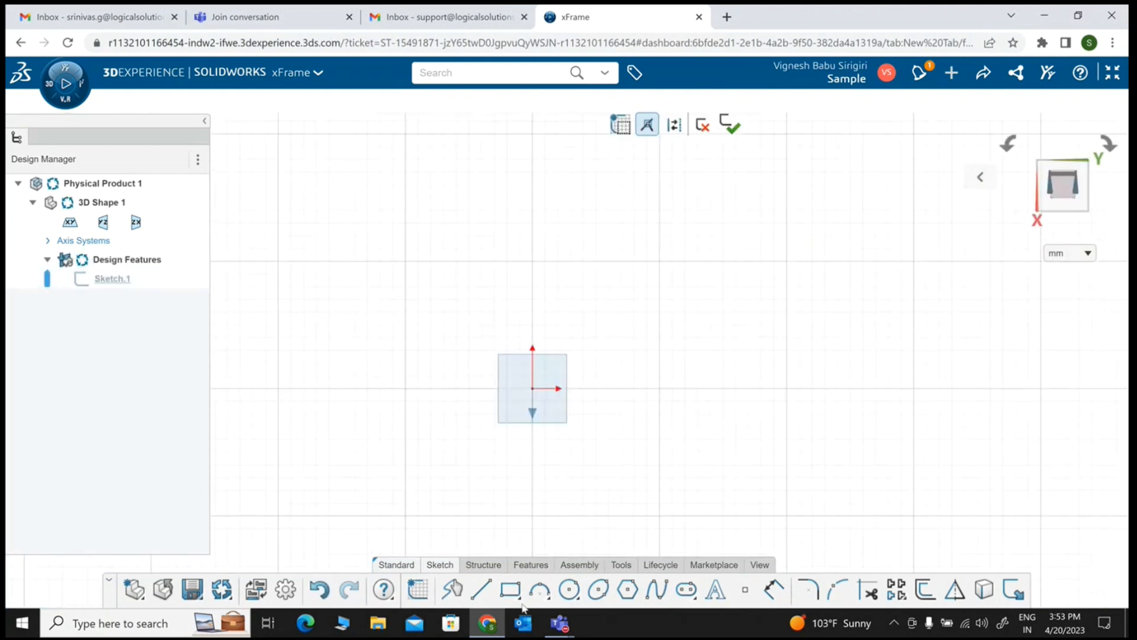
Draw a 700 by 700 mm center rectangle centred on the origin and finish the sketch.
click(521, 600)
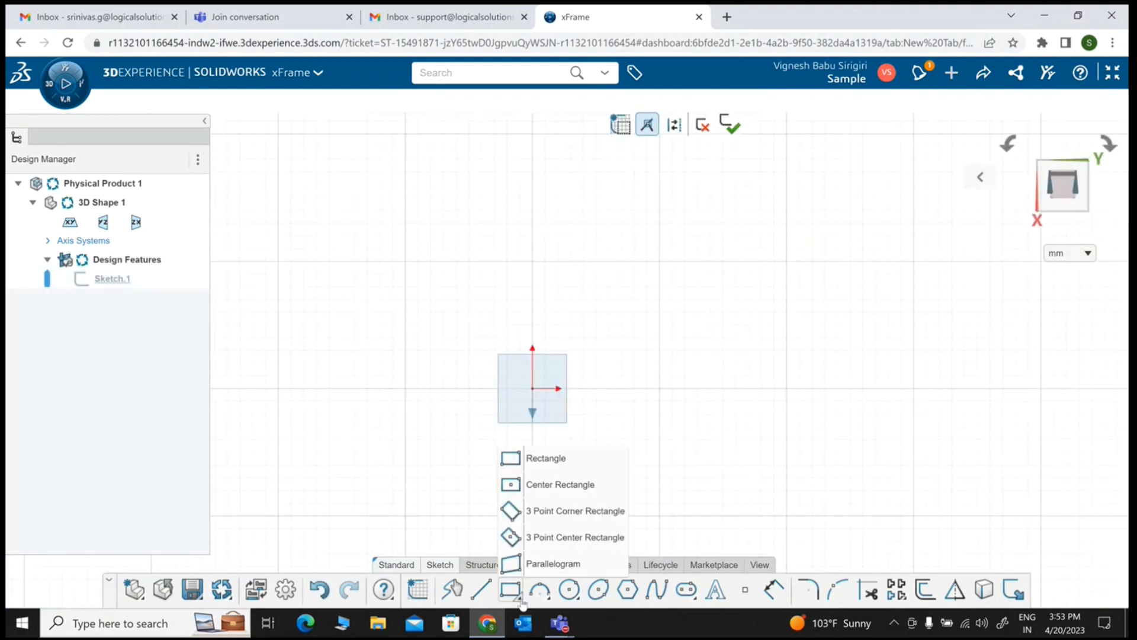
click(554, 491)
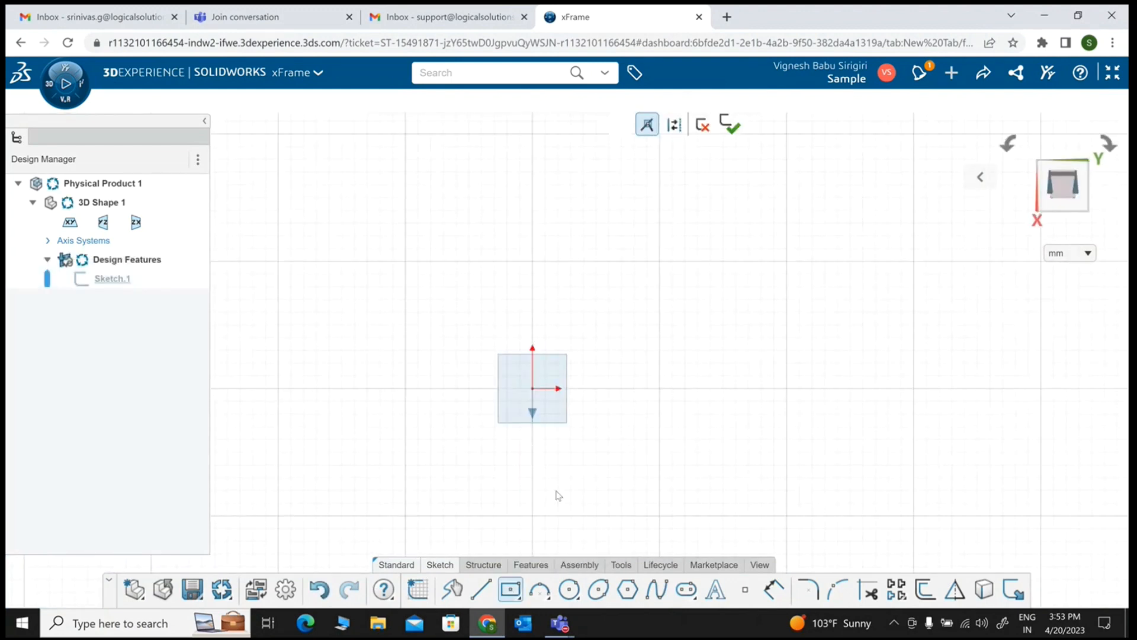
click(532, 388)
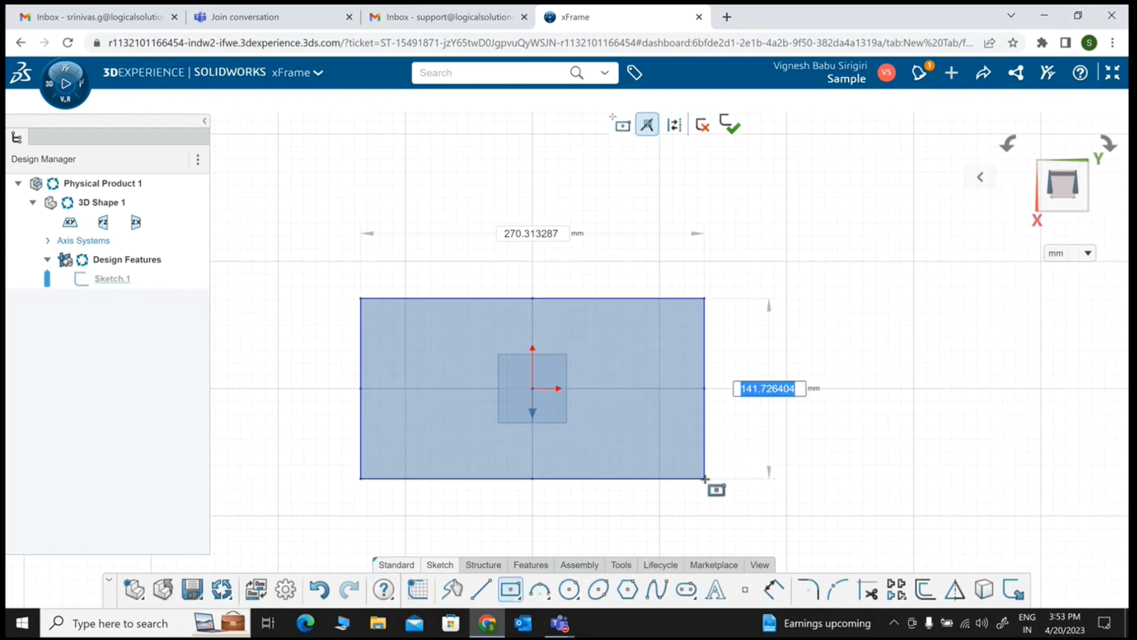
text(700)
key(Return)
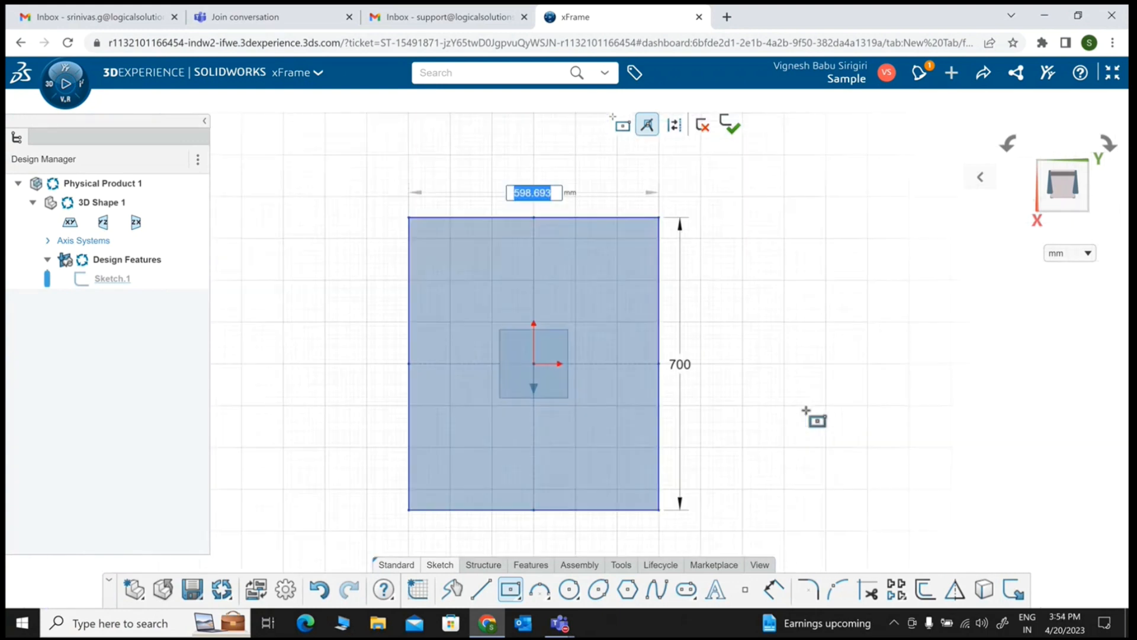
text(700)
key(Return)
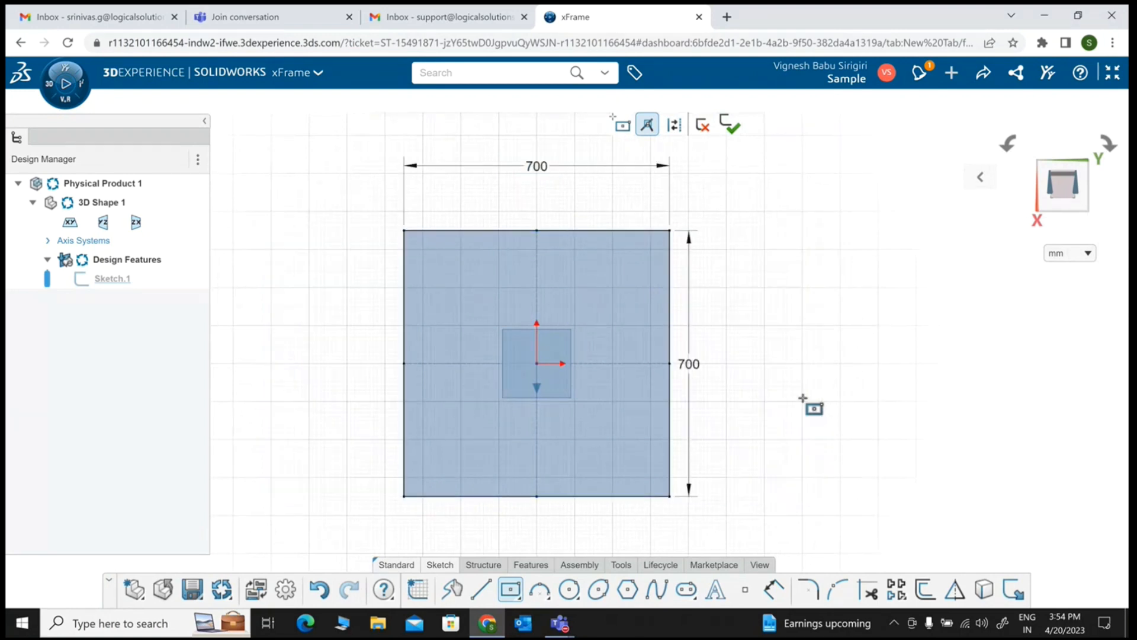
click(733, 126)
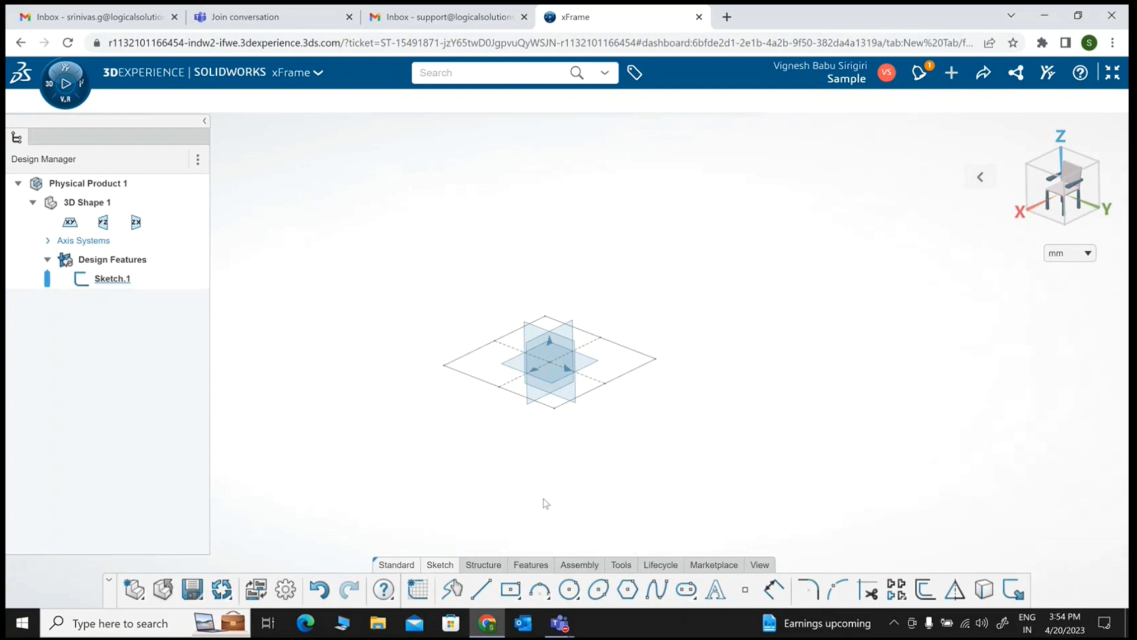
Create a reference plane parallel to the ZX plane through the square's +X +Y corner point.
click(531, 563)
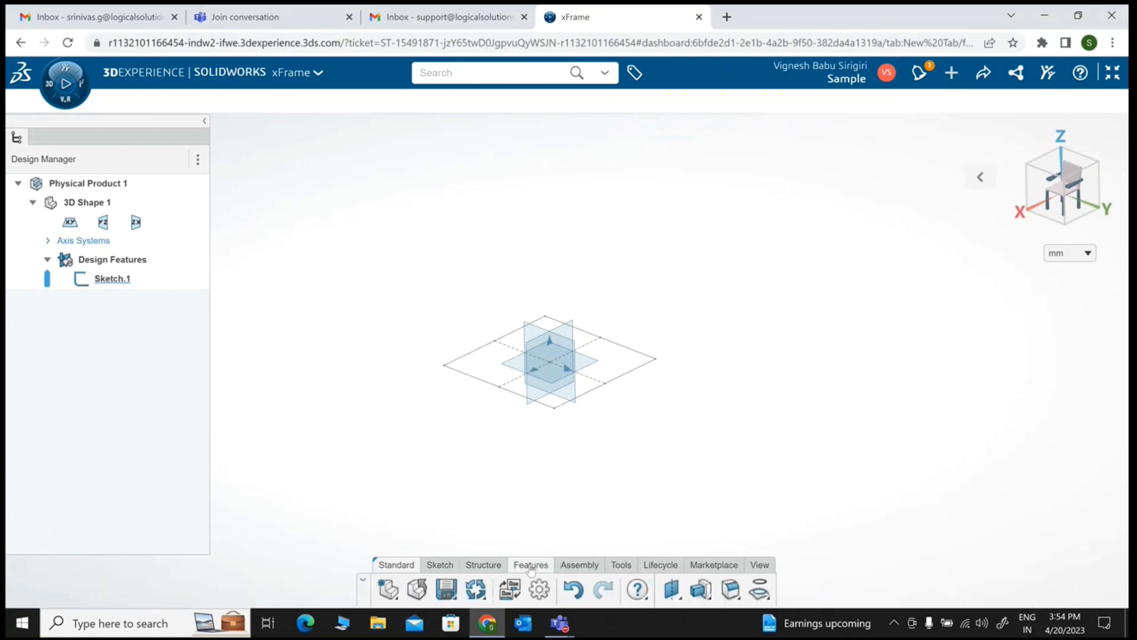
click(680, 598)
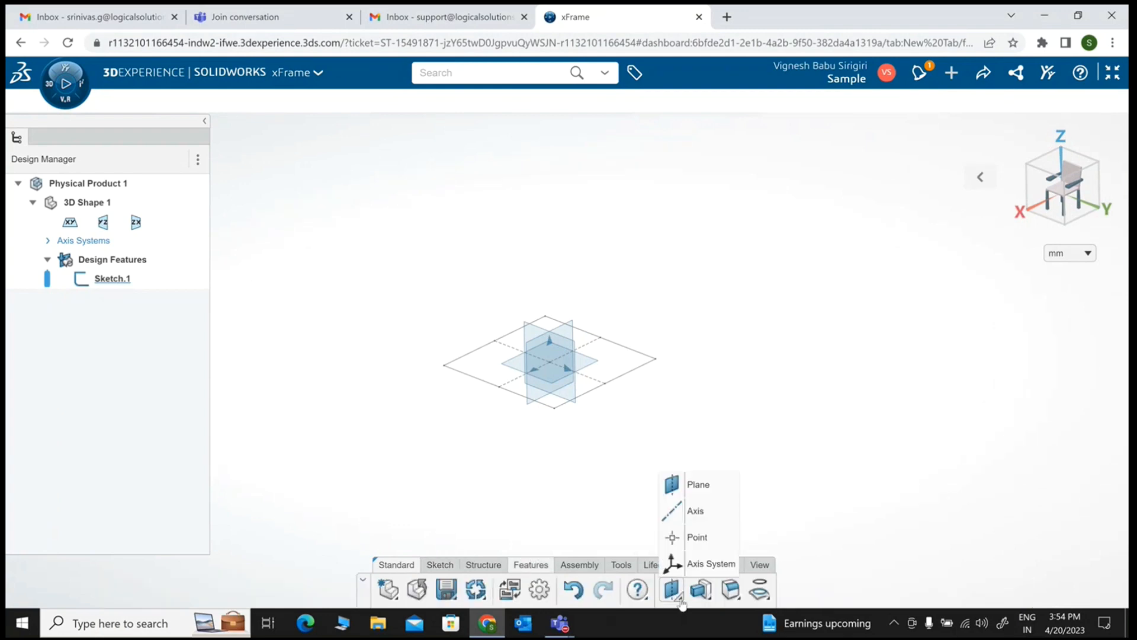
click(689, 486)
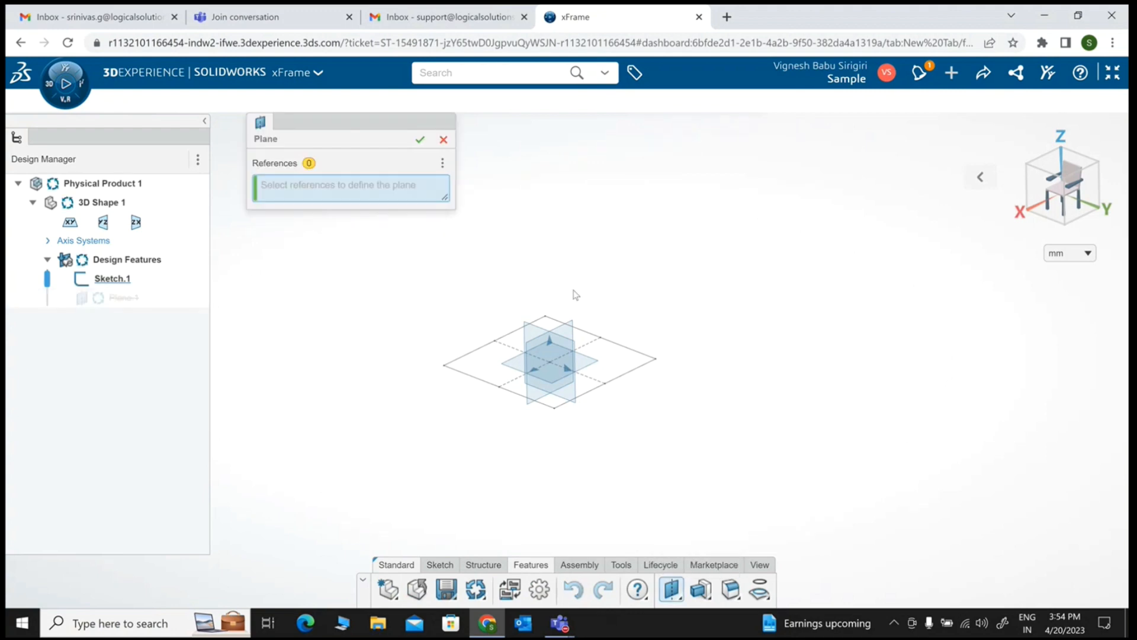
scroll(574, 295, up, 3)
click(559, 383)
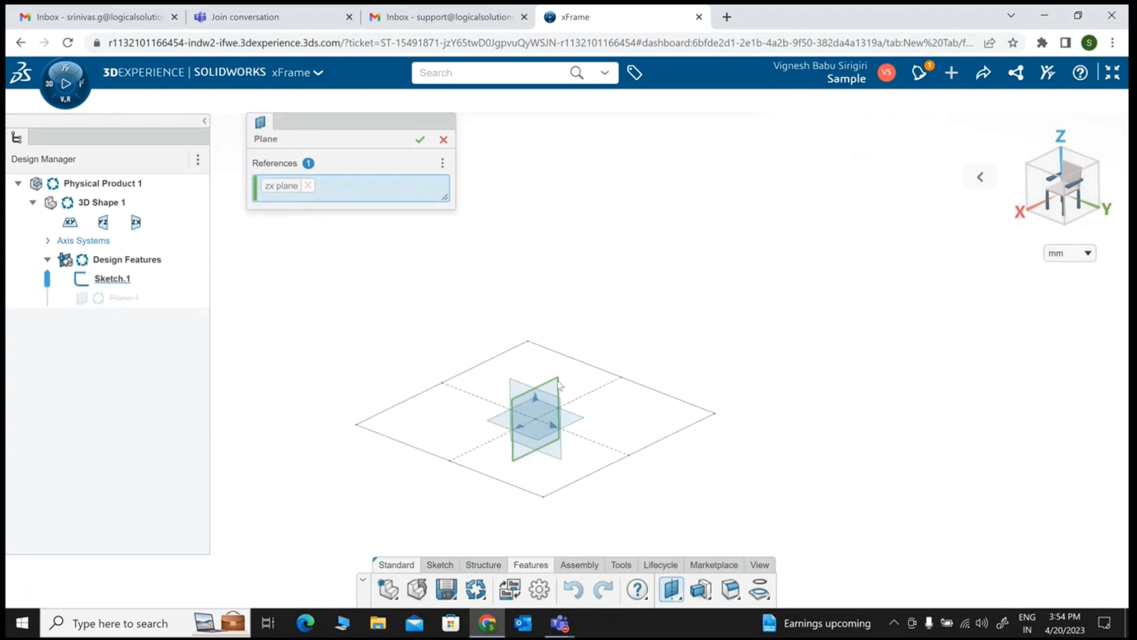
scroll(552, 540, down, 2)
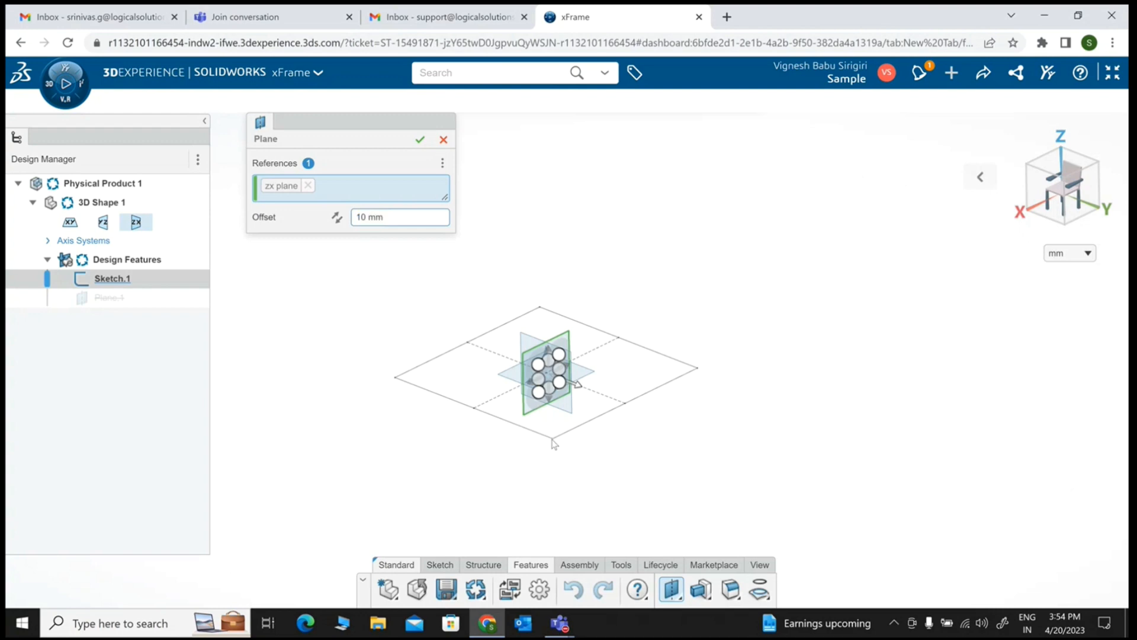
click(552, 439)
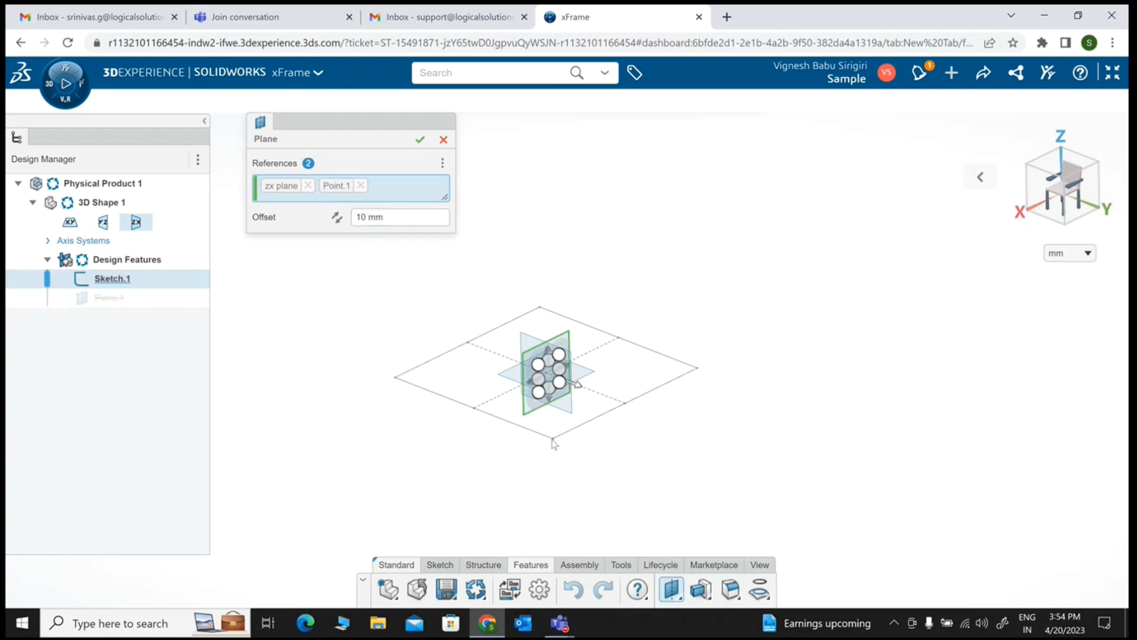
click(420, 140)
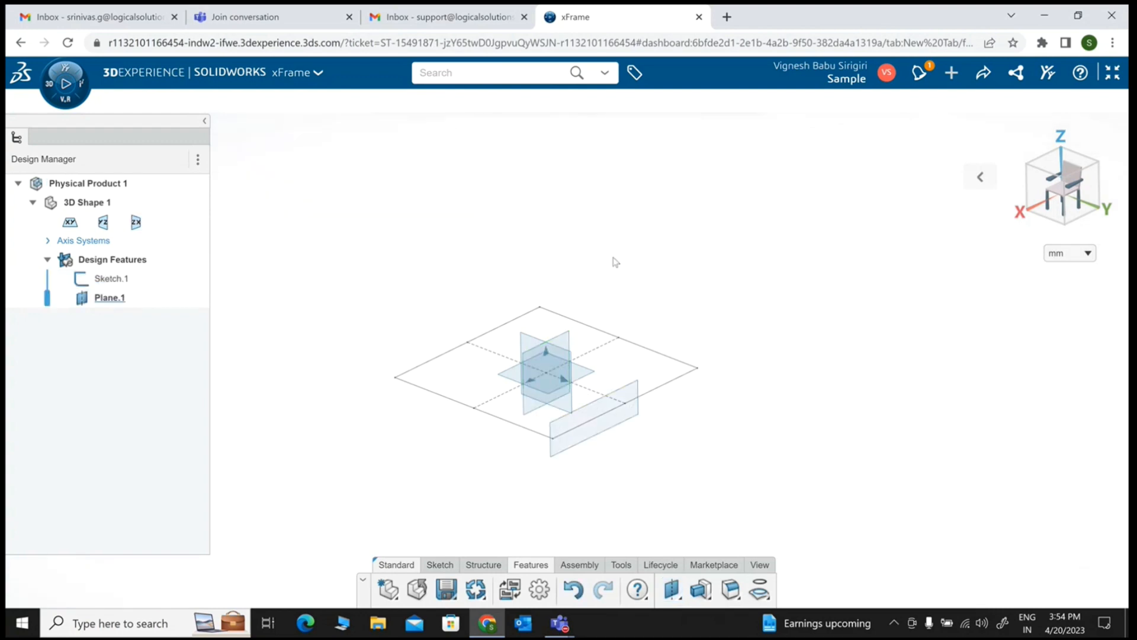
Create a second plane parallel to the ZX plane through the square's +X -Y corner point.
mouse_move(388, 434)
middle_down()
mouse_move(401, 416)
mouse_move(425, 426)
middle_up()
middle_drag(629, 507, 620, 509)
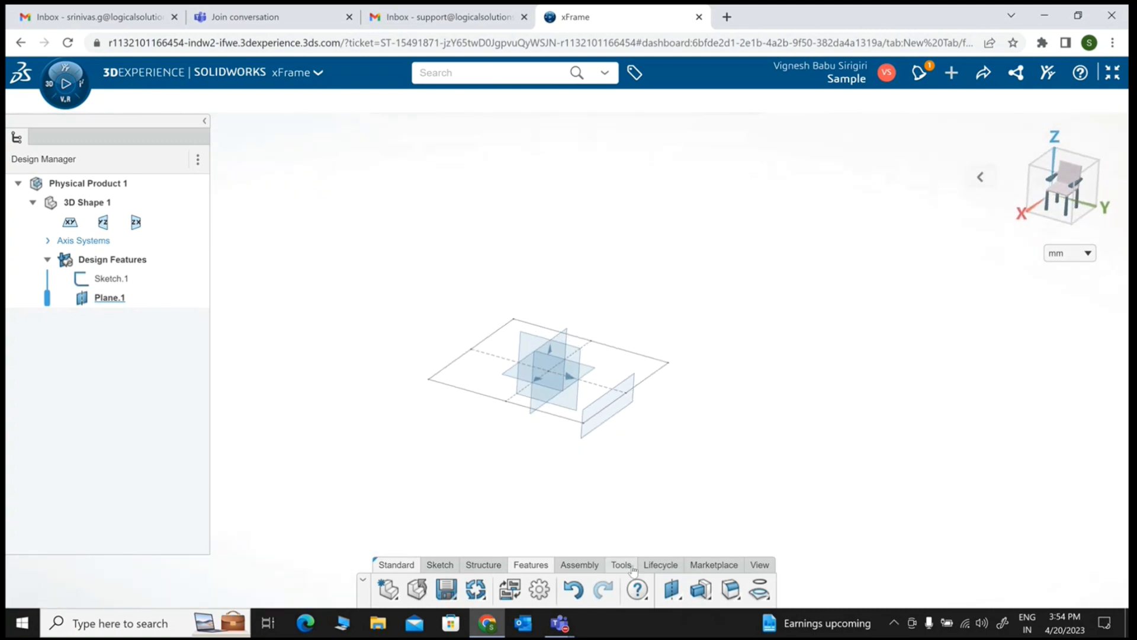
click(681, 604)
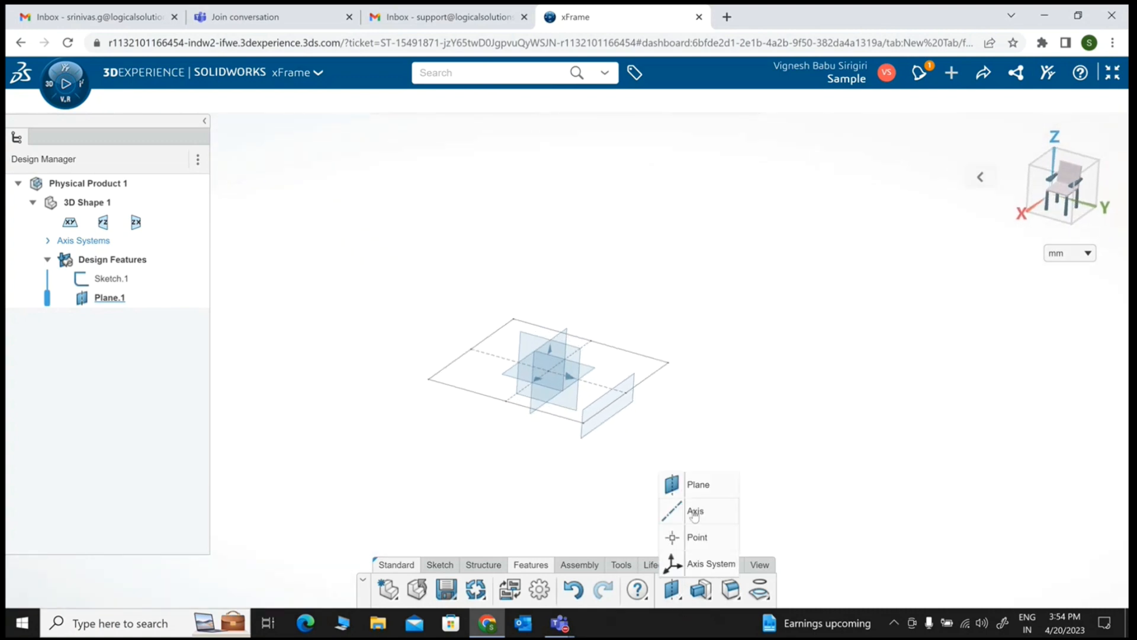
click(698, 488)
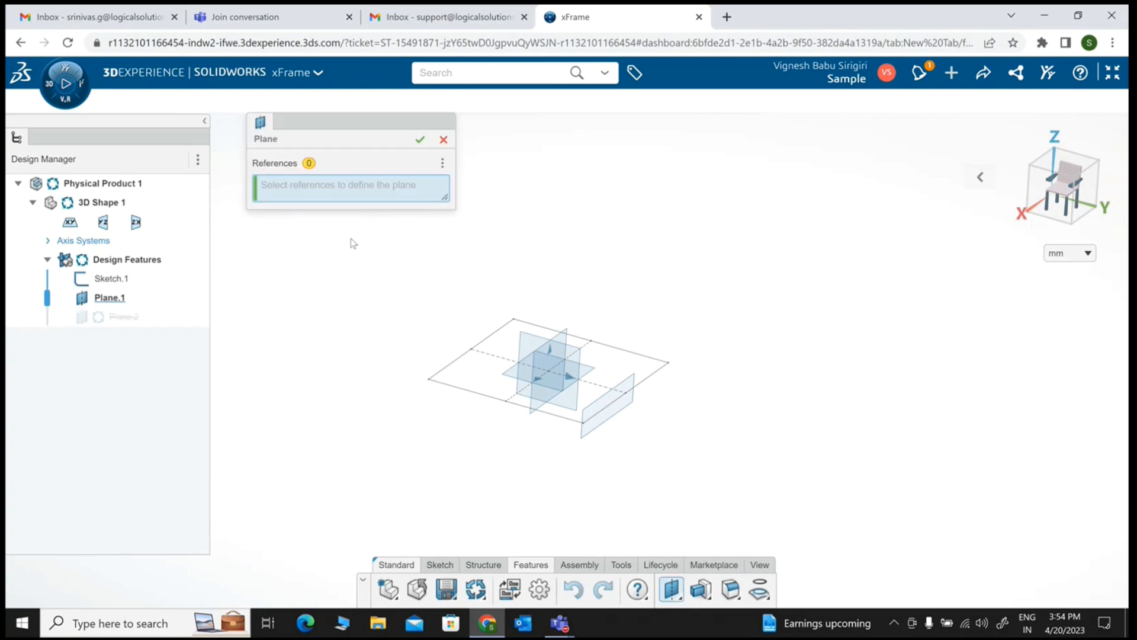
click(568, 333)
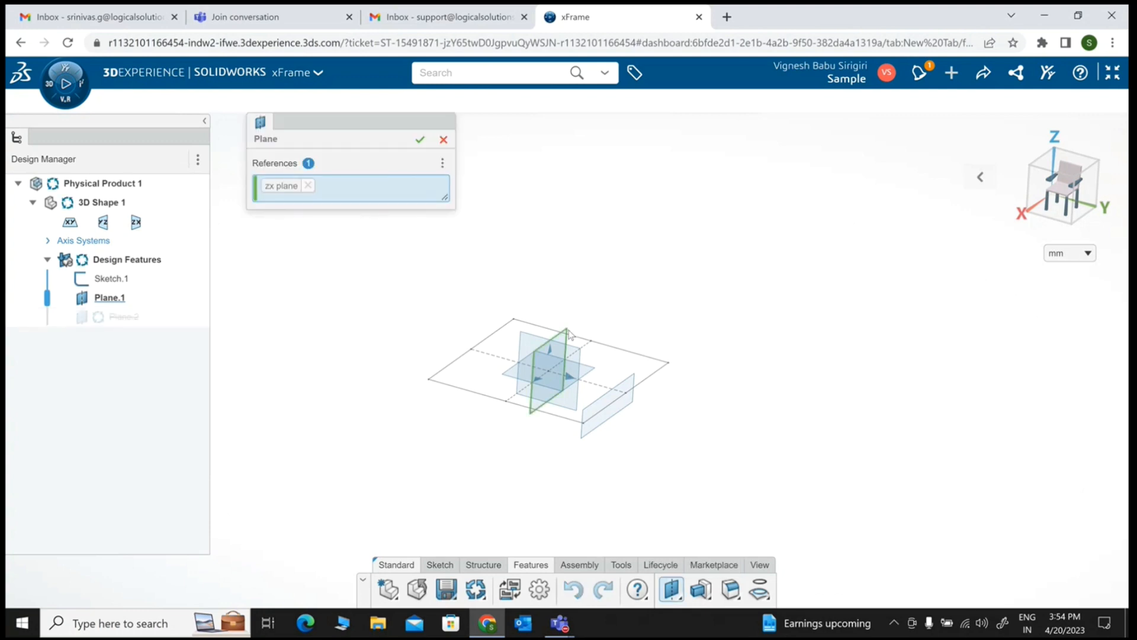
click(430, 381)
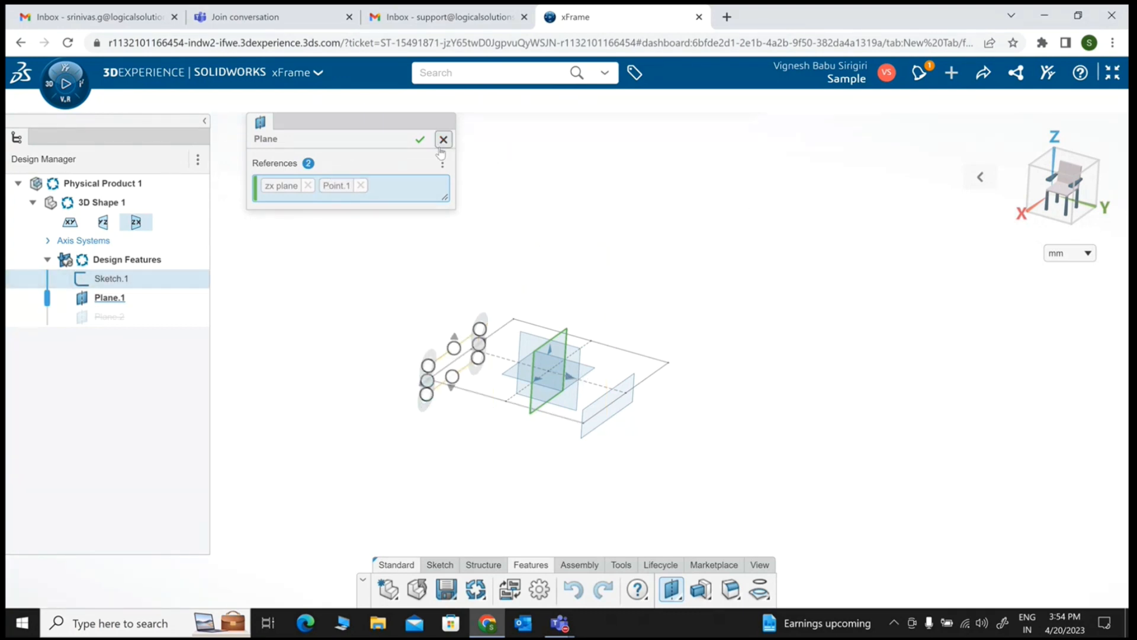
click(419, 141)
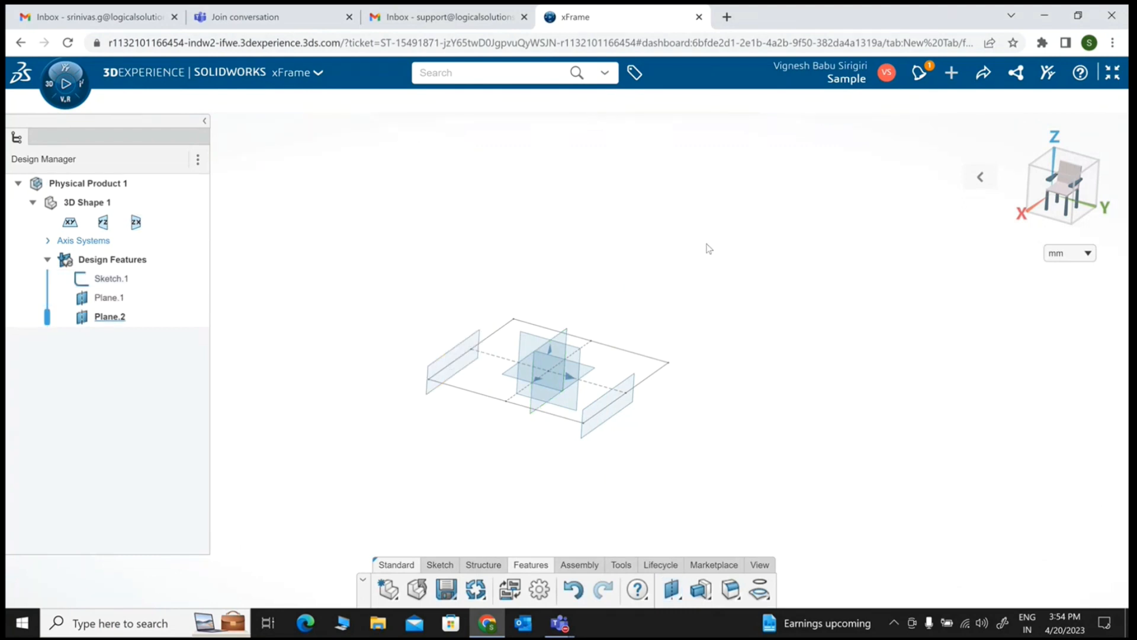
Hide the default XY, YZ and ZX planes of the 3D shape.
mouse_move(851, 408)
middle_down()
mouse_move(776, 408)
mouse_move(784, 435)
mouse_move(610, 419)
mouse_move(571, 439)
middle_up()
scroll(571, 439, up, 3)
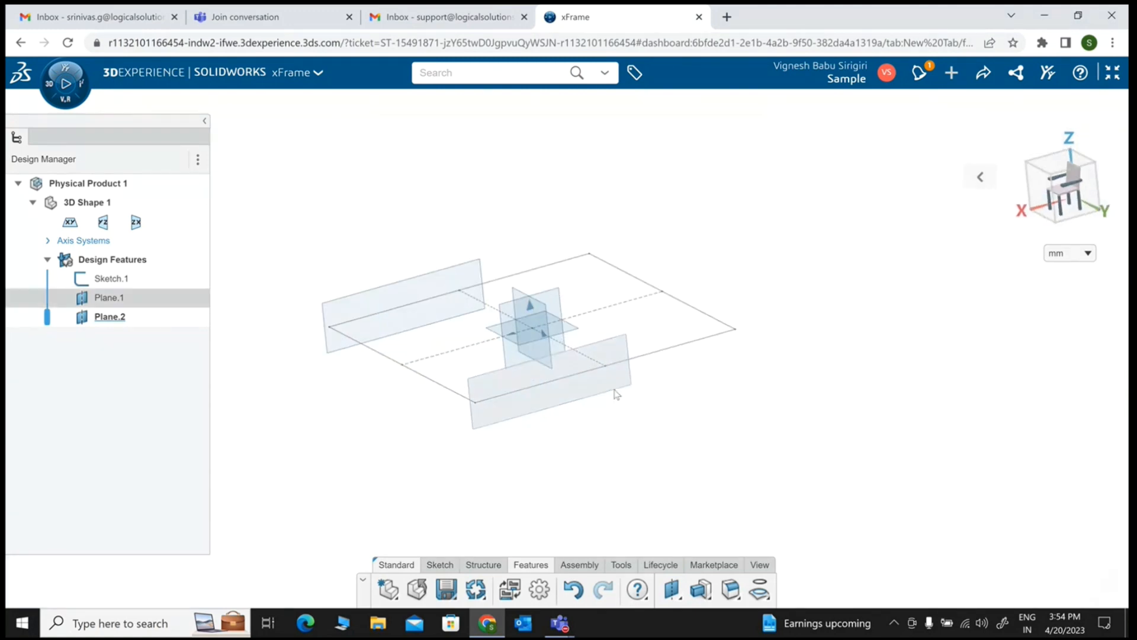
scroll(564, 361, down, 2)
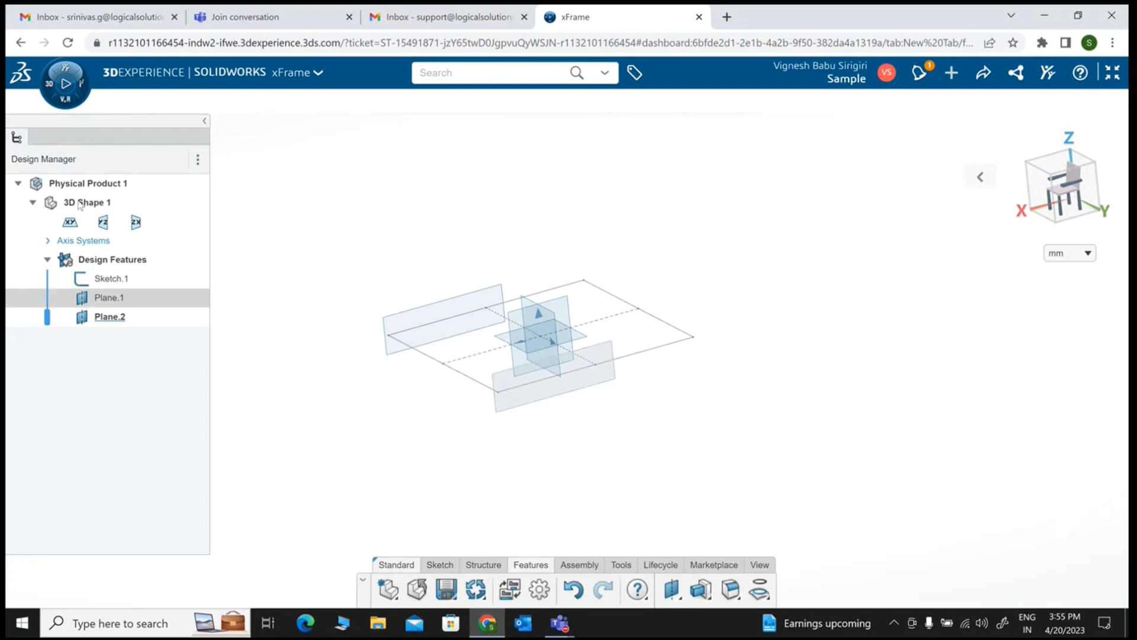
click(70, 224)
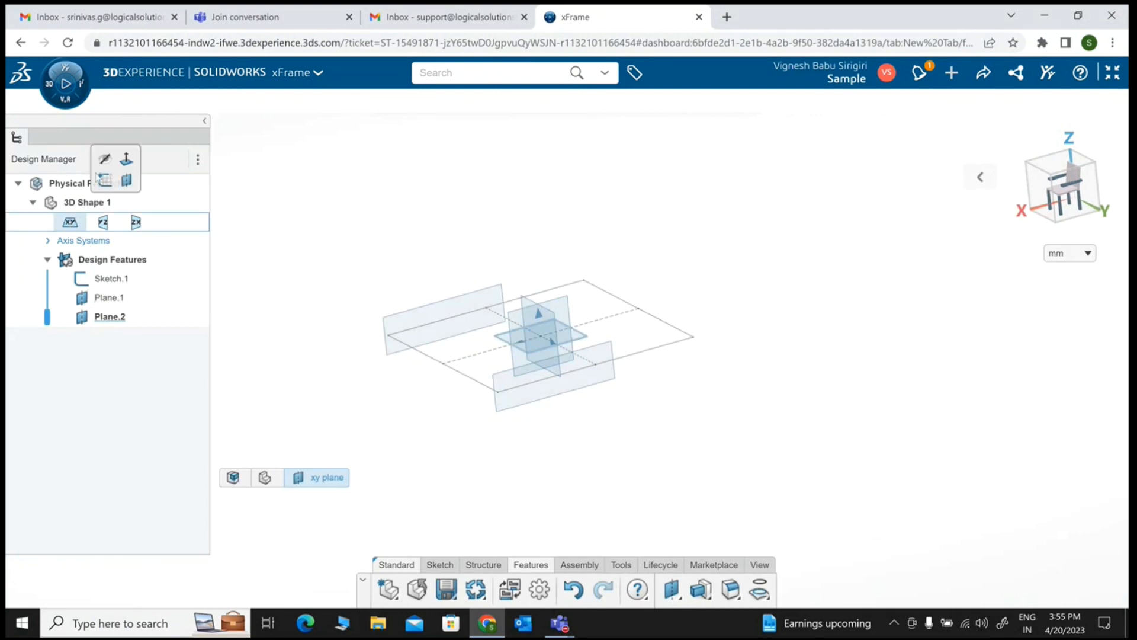
click(104, 162)
click(103, 223)
click(138, 157)
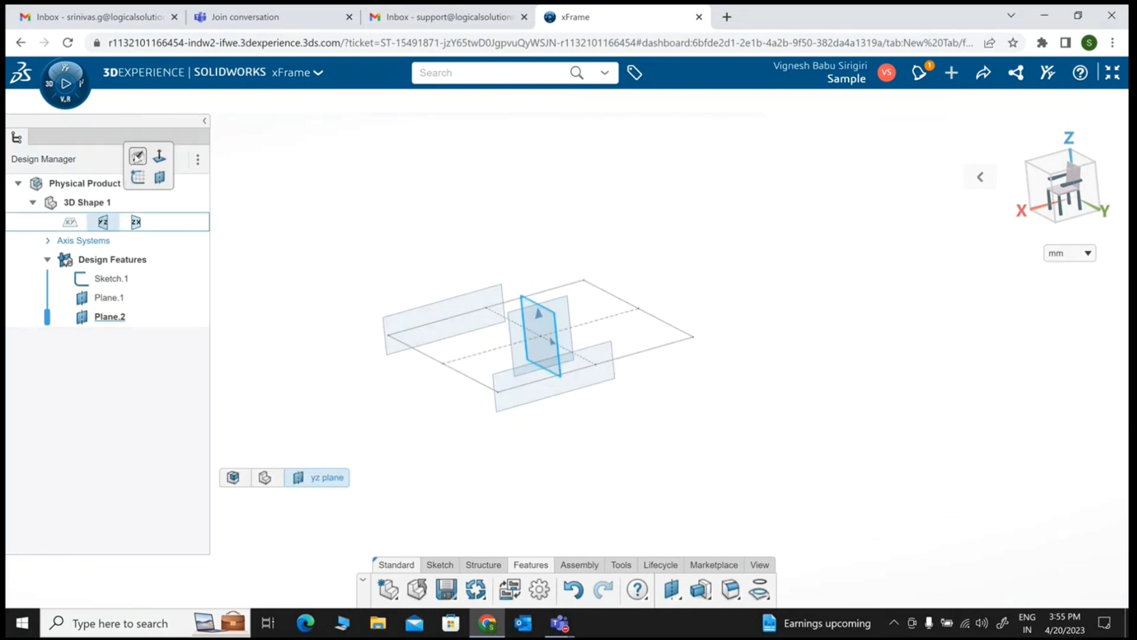
click(136, 223)
click(168, 158)
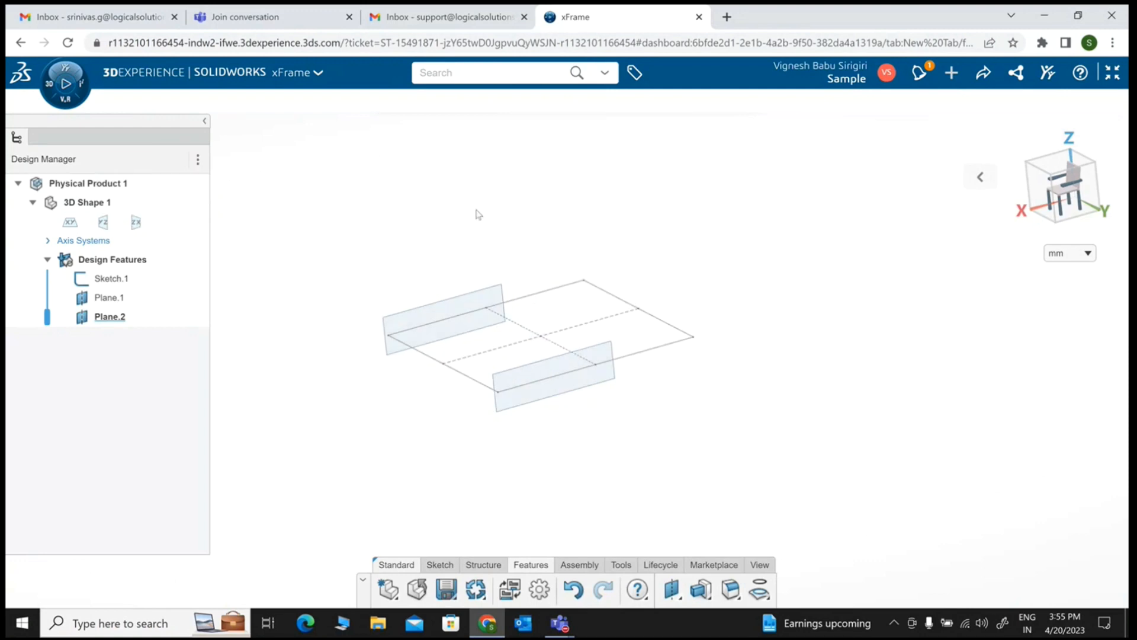
Start a sketch on Plane.1 and draw a vertical line downward from the square's +X corner, entering 350 mm as its length.
click(523, 401)
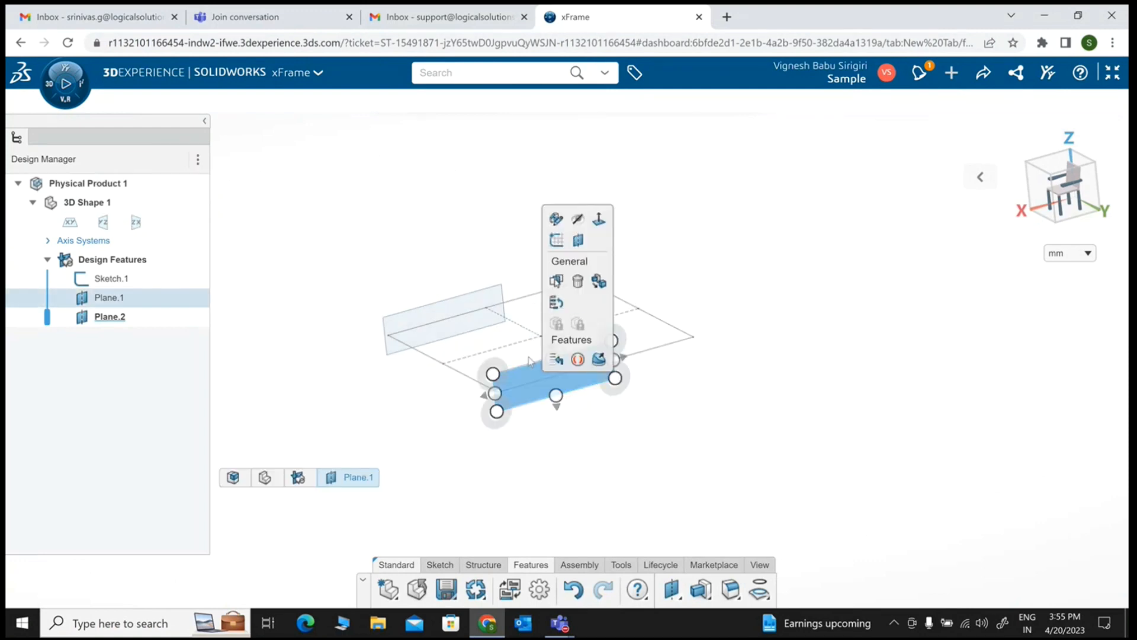
click(556, 240)
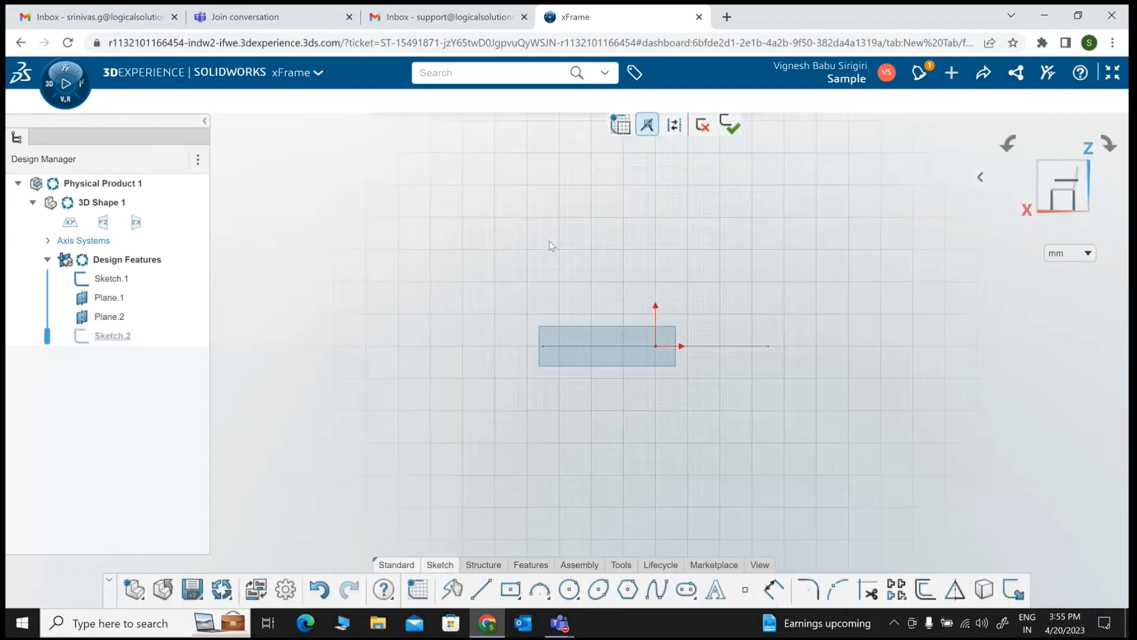
click(481, 589)
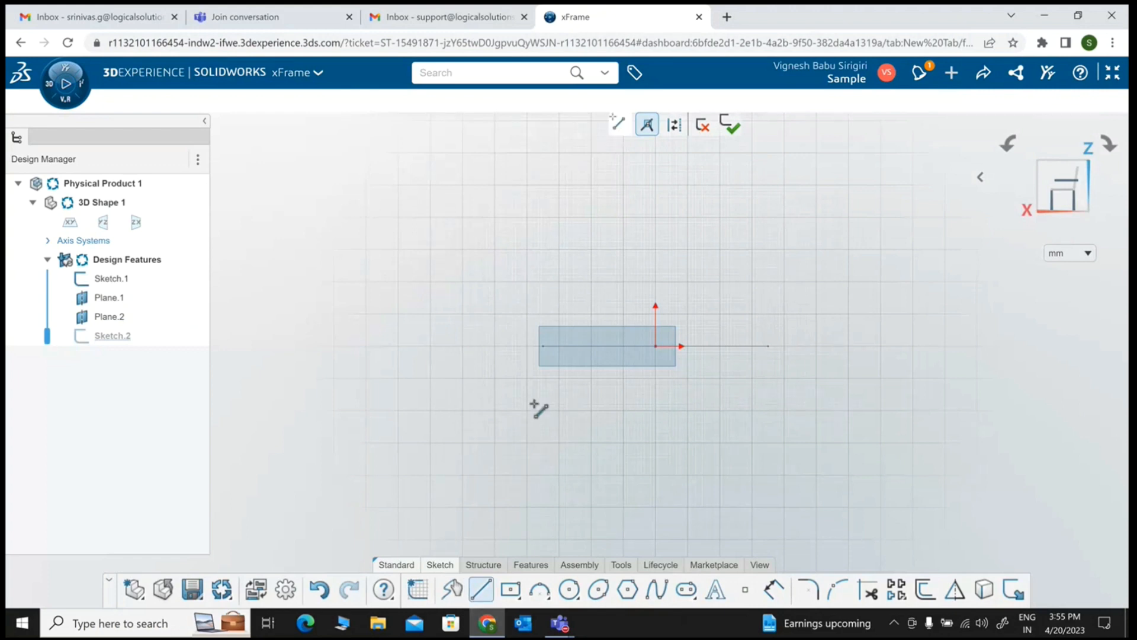
click(543, 346)
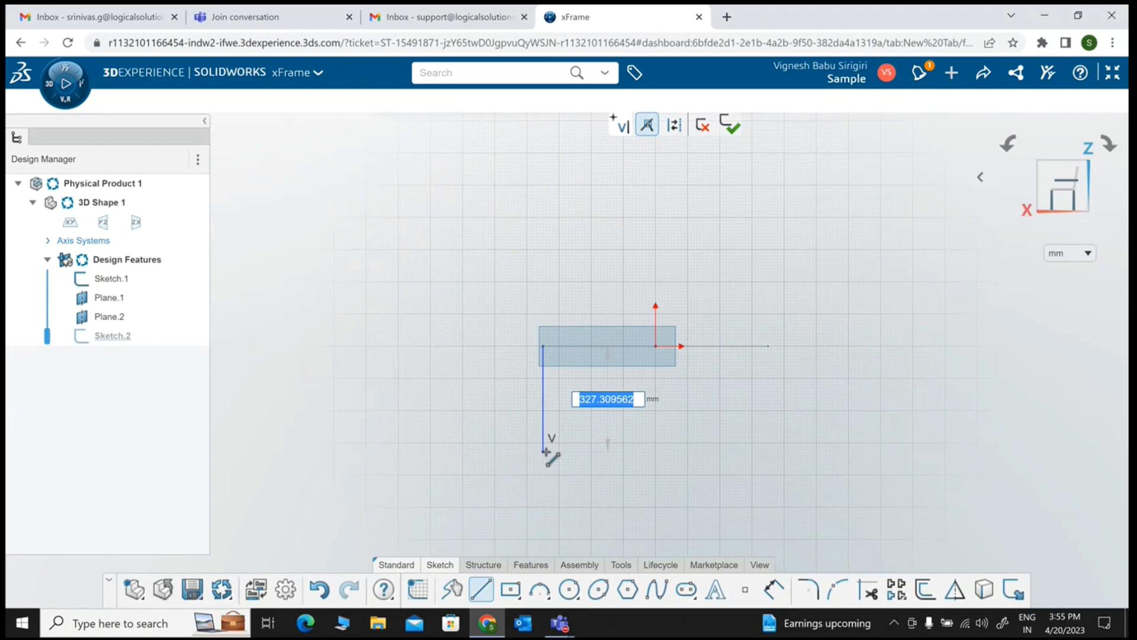
text(350.)
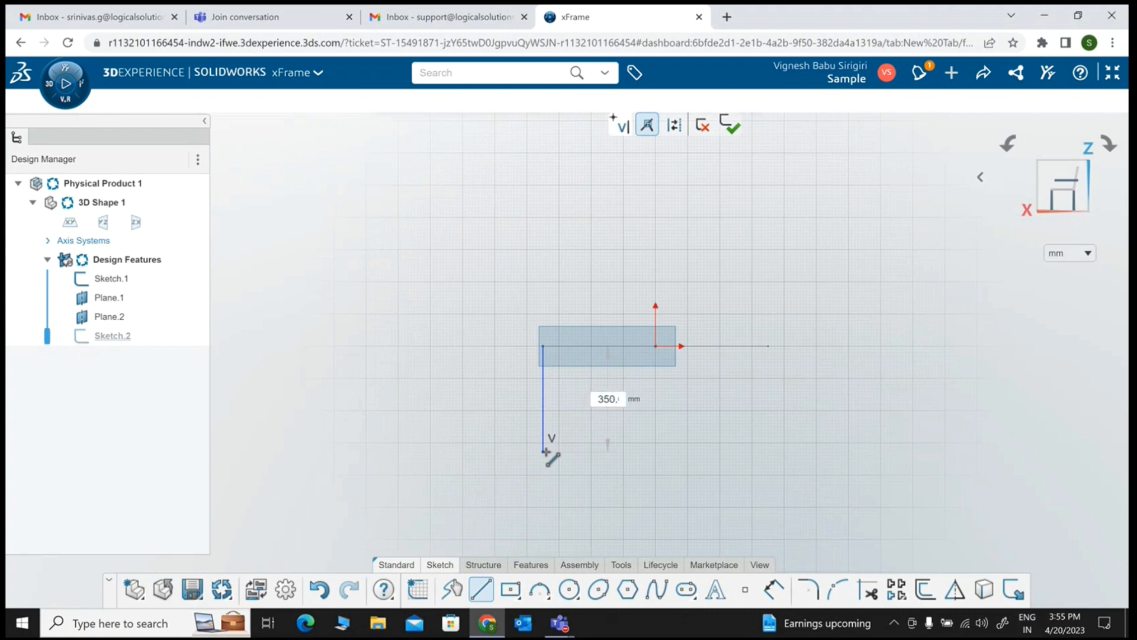
key(Return)
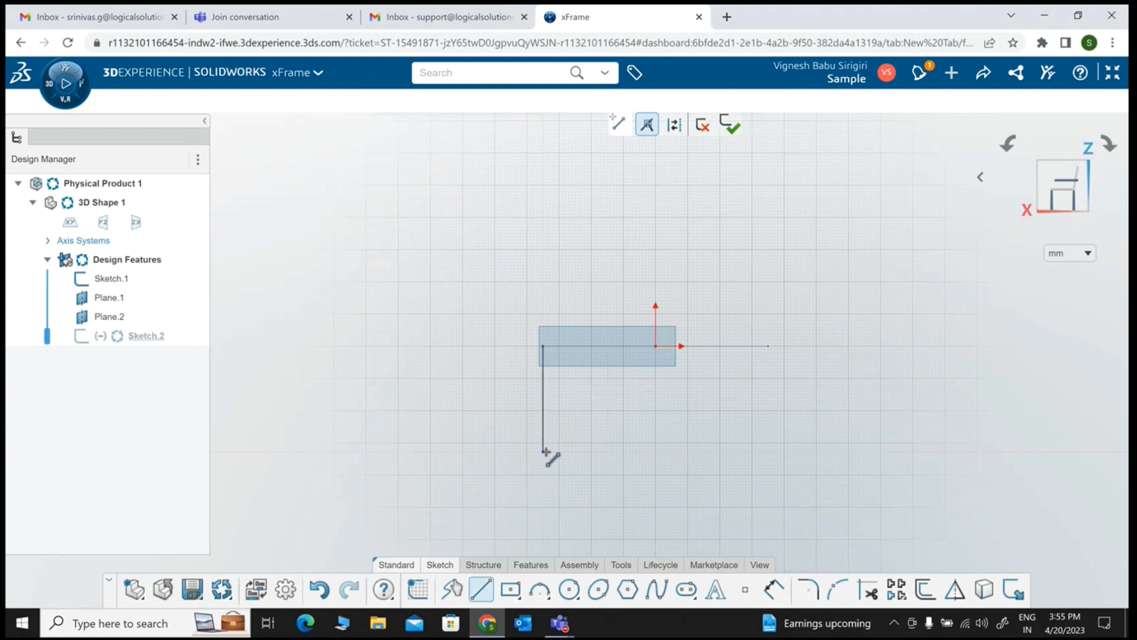
key(Escape)
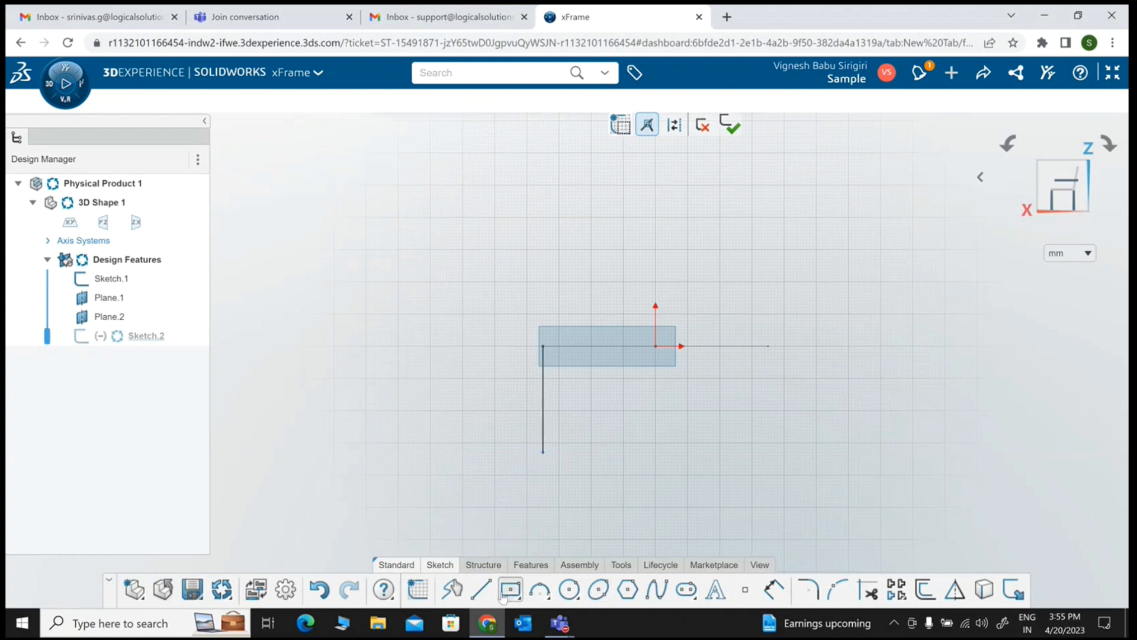
Dimension the vertical leg line at the square's +X corner to 350 mm.
click(775, 589)
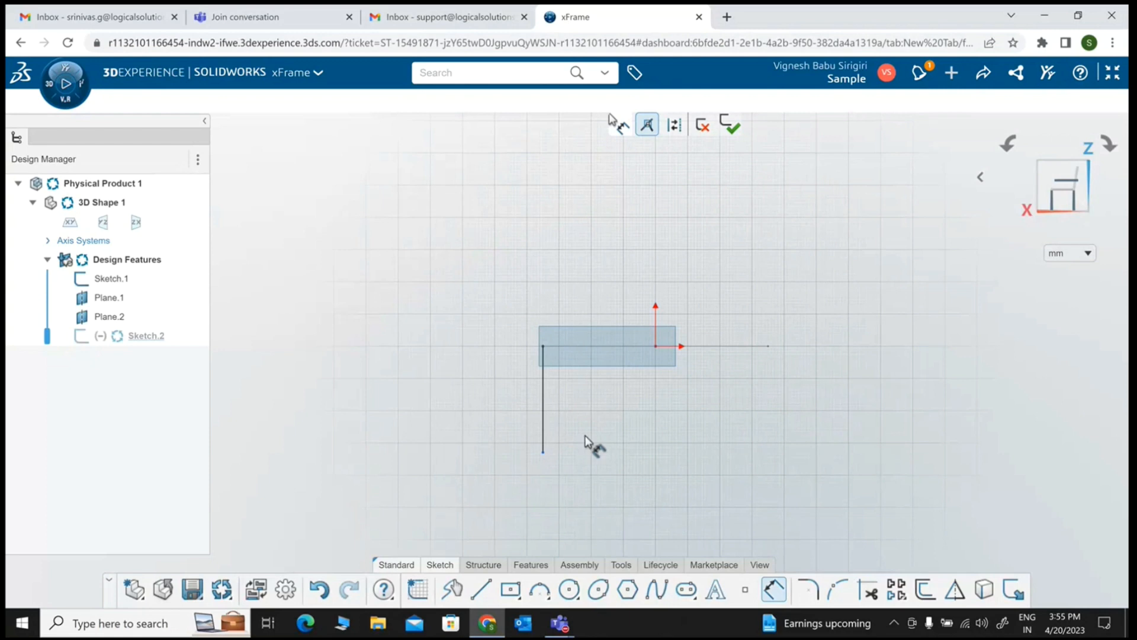
click(543, 422)
click(511, 408)
text(35)
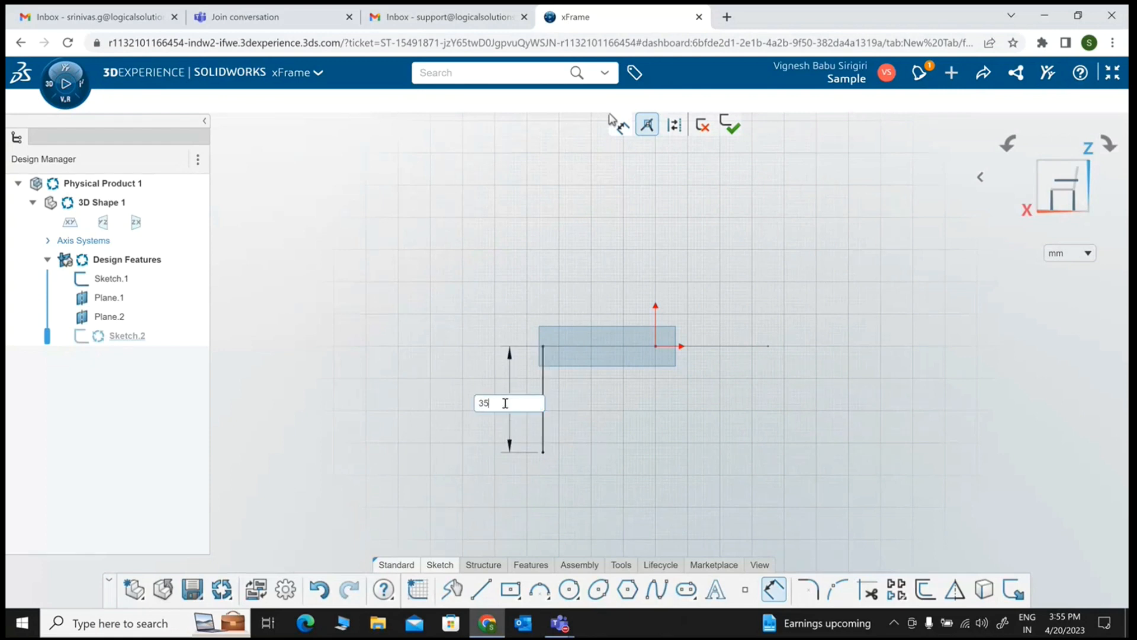
key(Return)
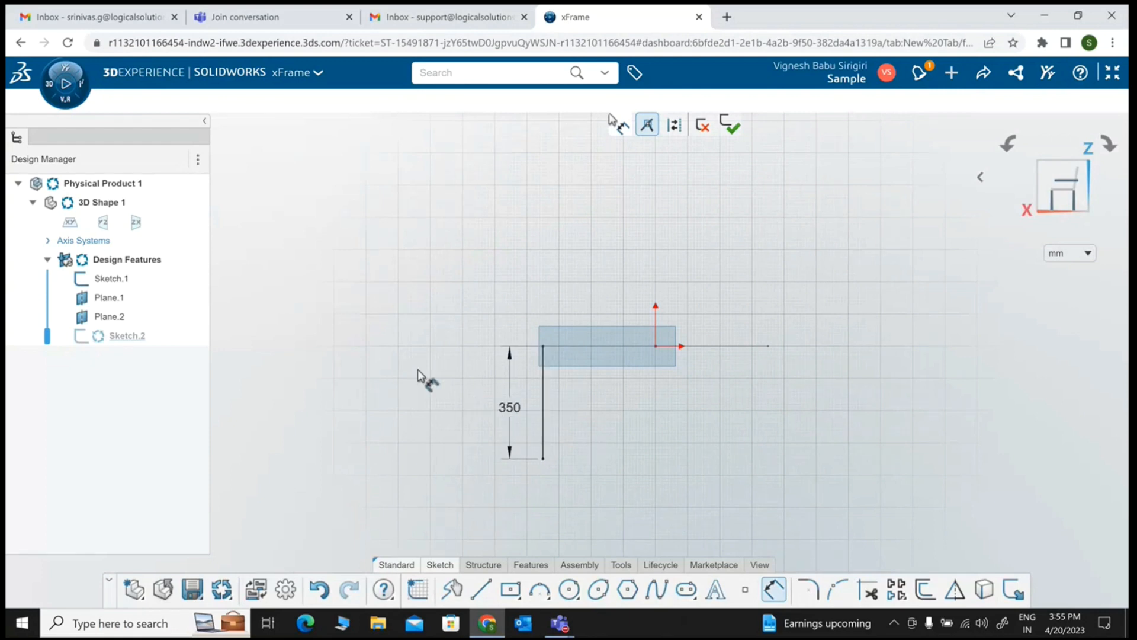
key(Escape)
Draw a vertical line downward from the square's -X corner, dimension it to 350 mm, and finish the sketch.
click(481, 590)
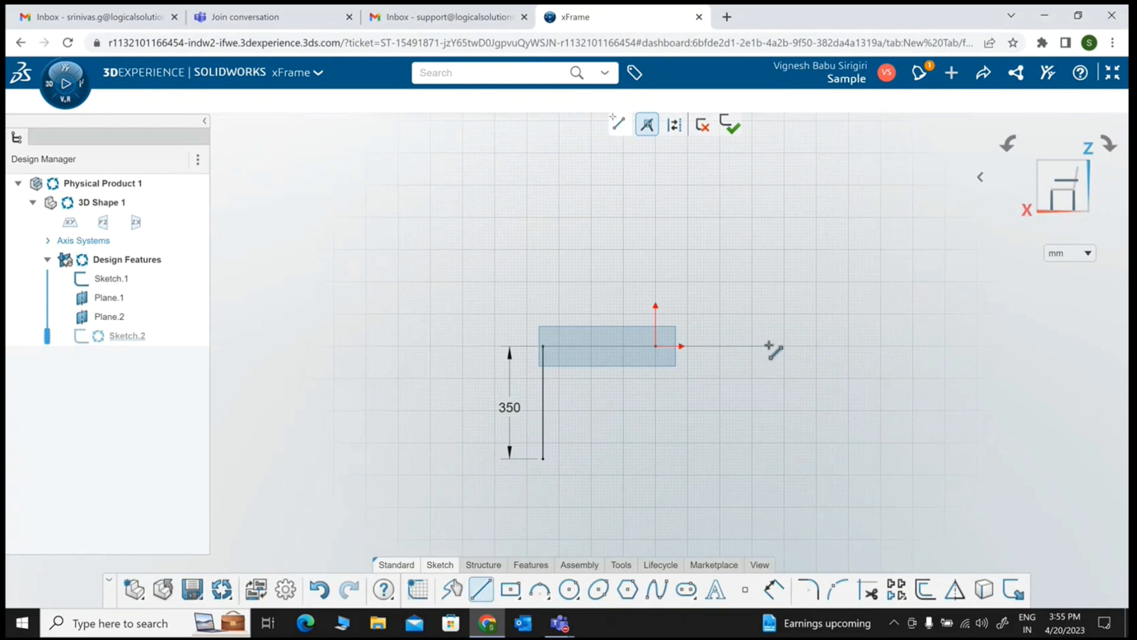
scroll(768, 359, down, 3)
scroll(765, 358, up, 2)
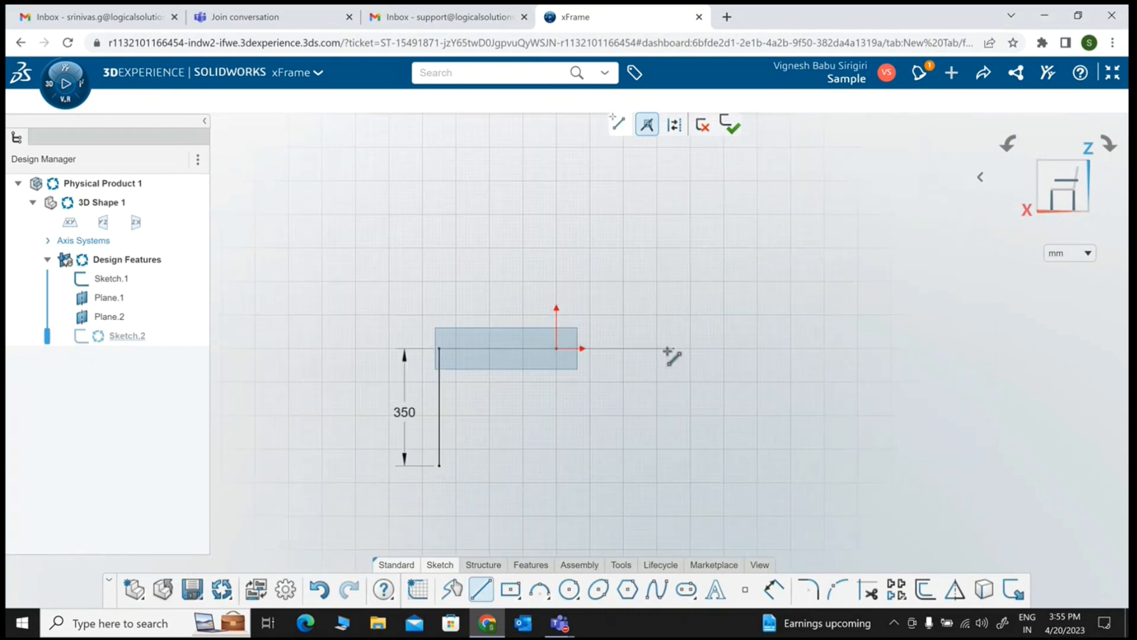
double_click(673, 467)
click(774, 590)
click(674, 425)
click(722, 419)
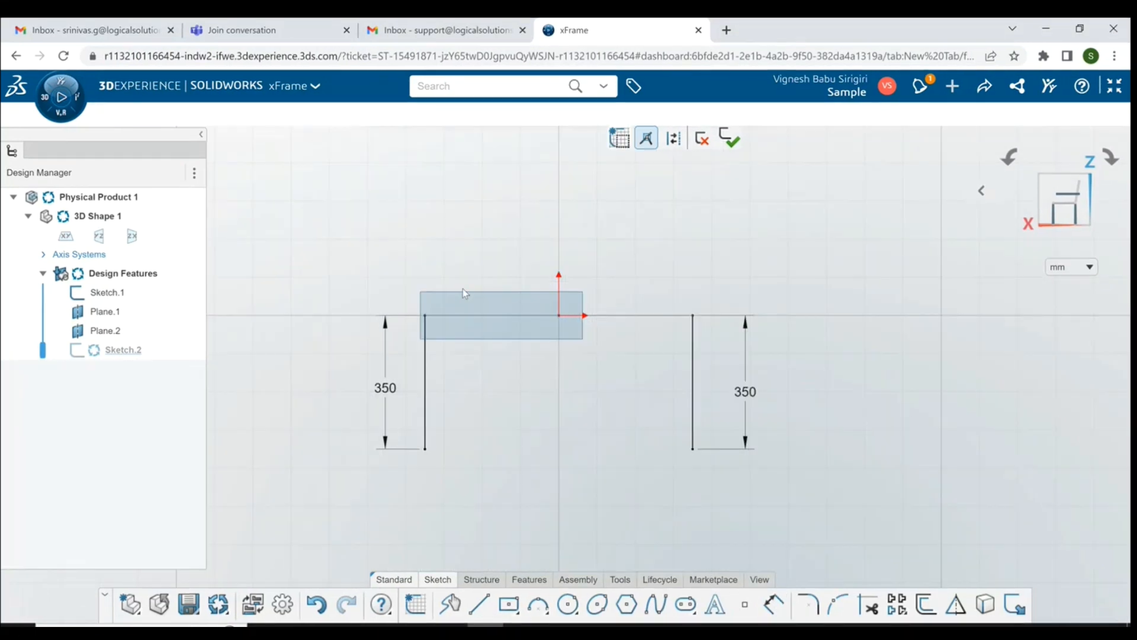
click(730, 138)
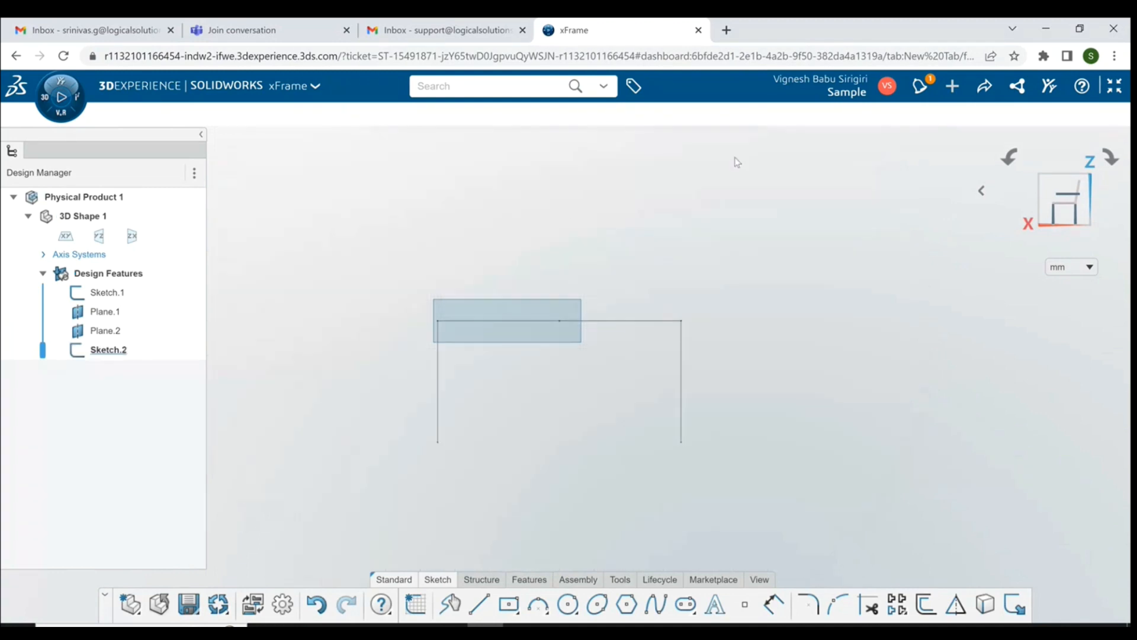
Start a sketch on Plane.2, project both vertical leg lines of Sketch.2 onto it, and finish the sketch.
mouse_move(327, 289)
middle_down()
mouse_move(622, 370)
mouse_move(608, 344)
middle_up()
scroll(486, 379, up, 3)
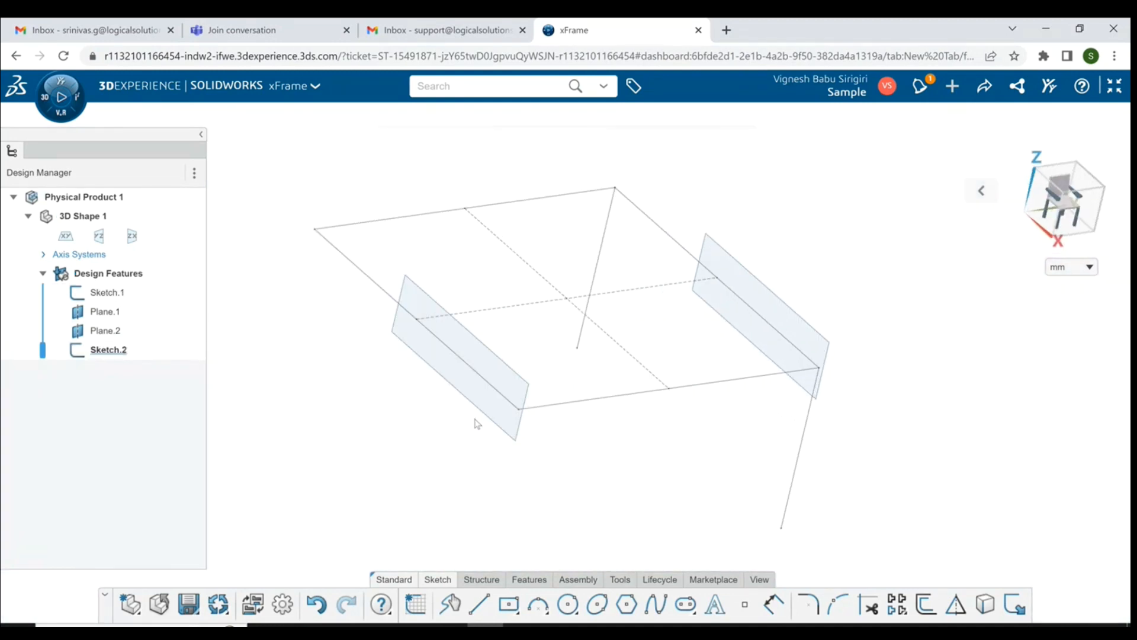
click(471, 397)
click(508, 241)
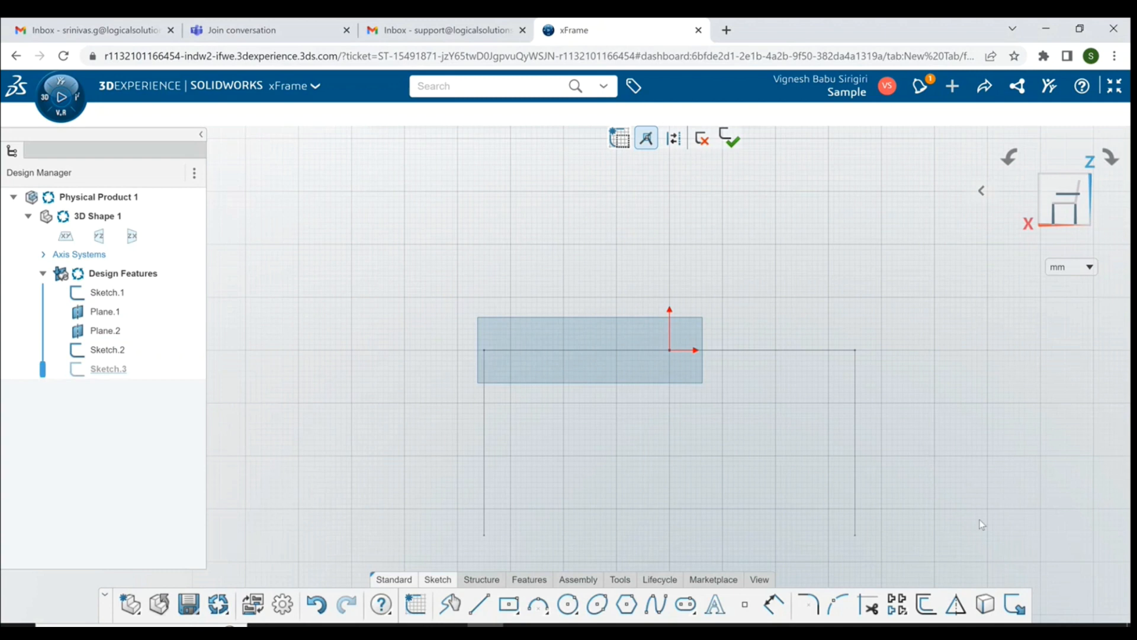
click(985, 604)
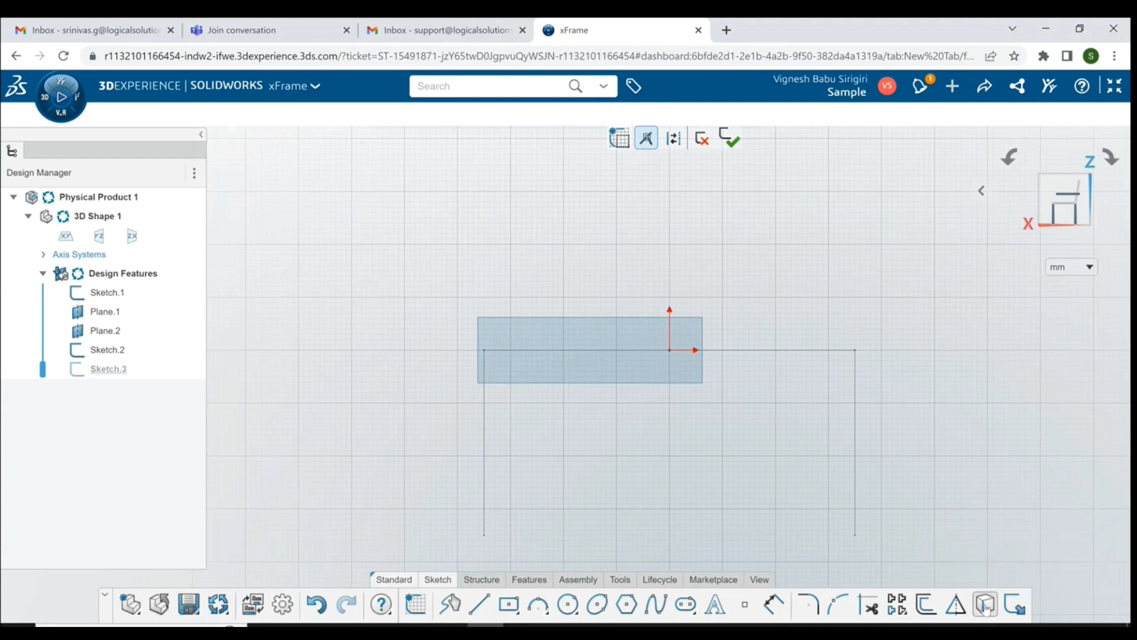
click(486, 422)
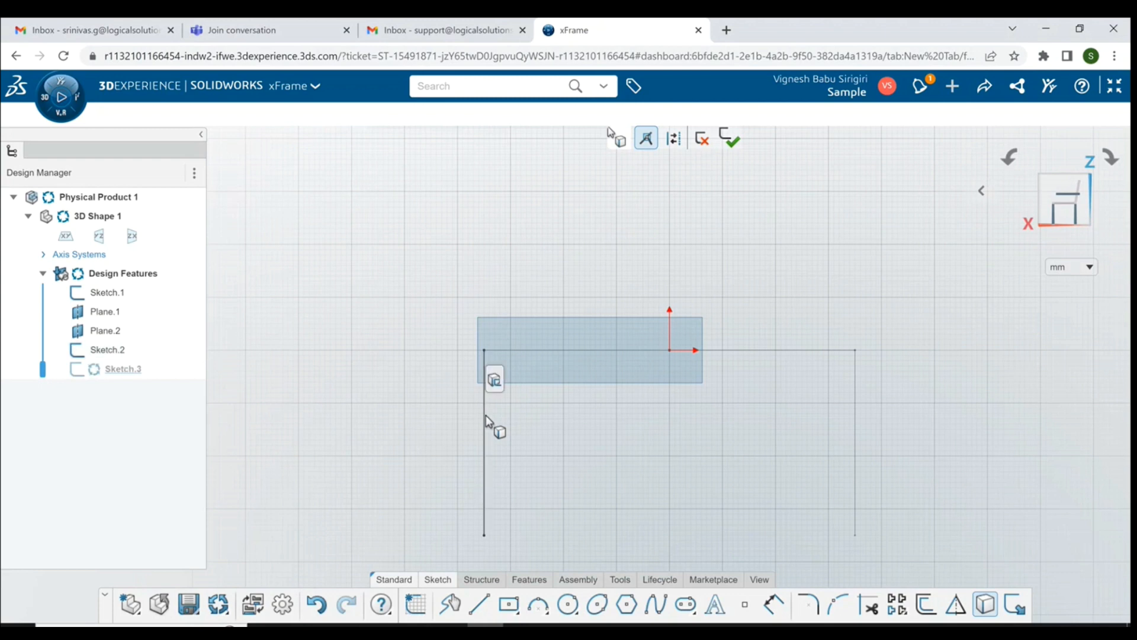
click(854, 433)
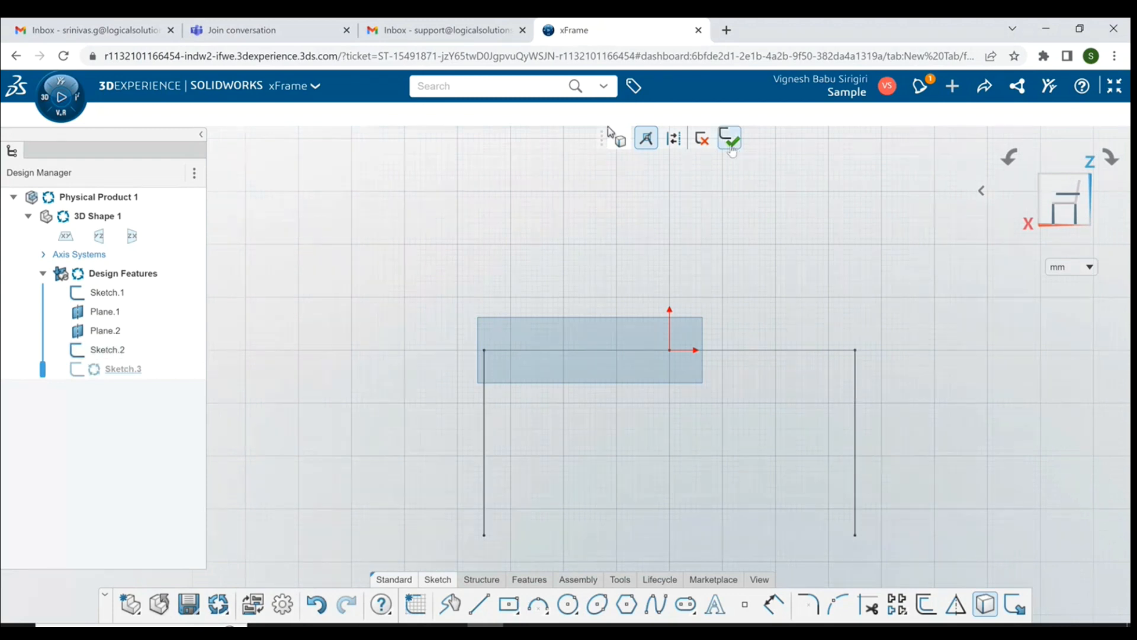
click(730, 138)
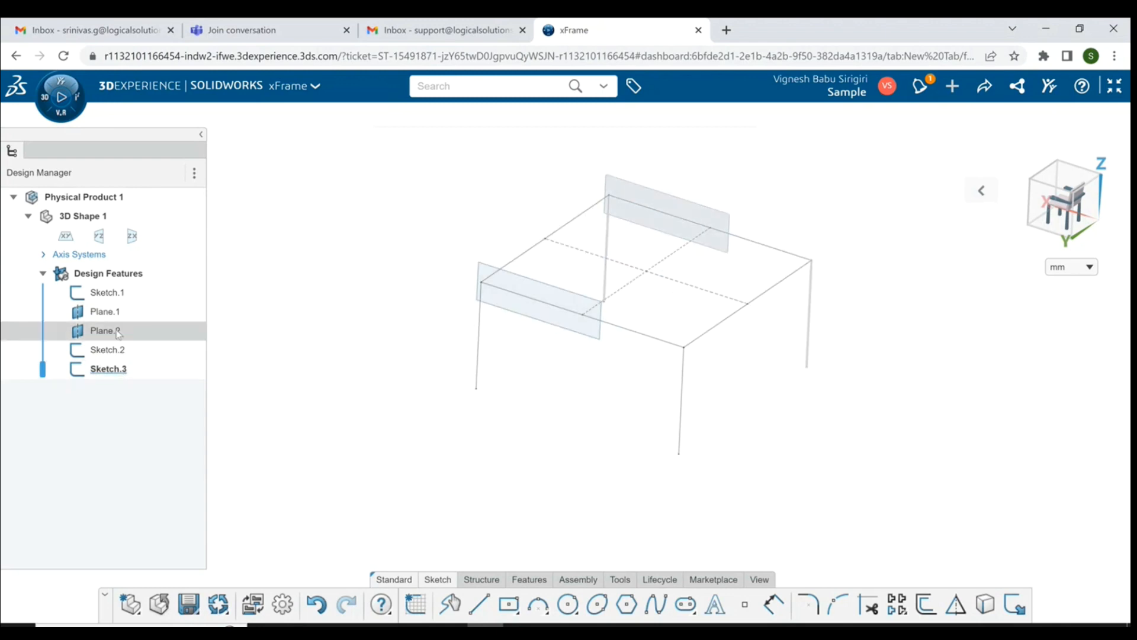
Hide the reference planes Plane.1 and Plane.2.
click(110, 312)
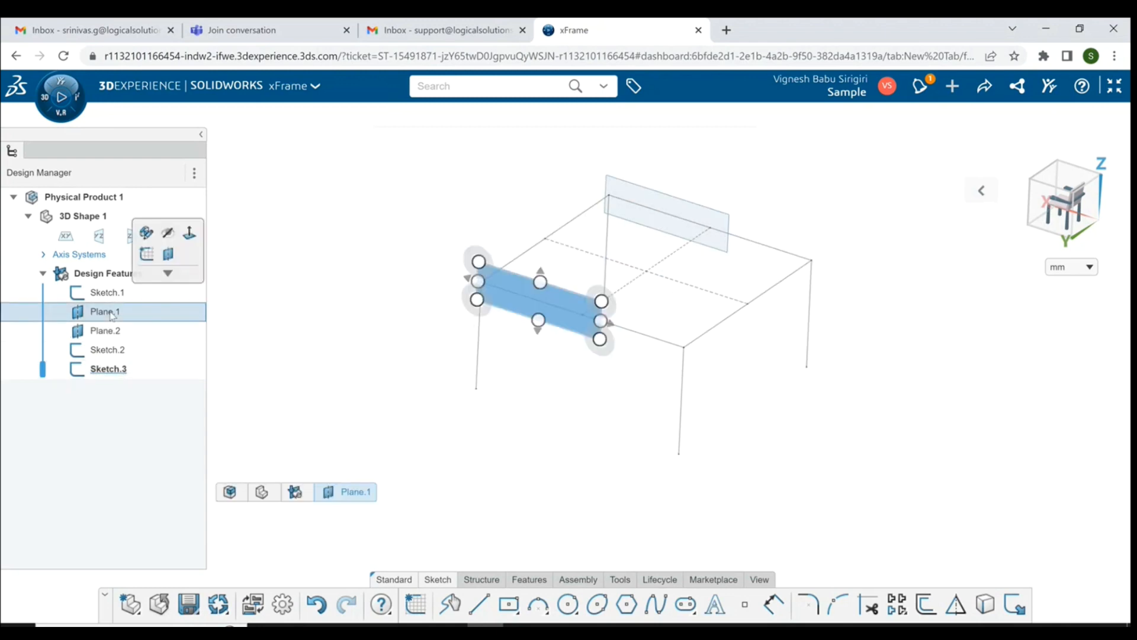
click(167, 234)
click(124, 329)
click(180, 246)
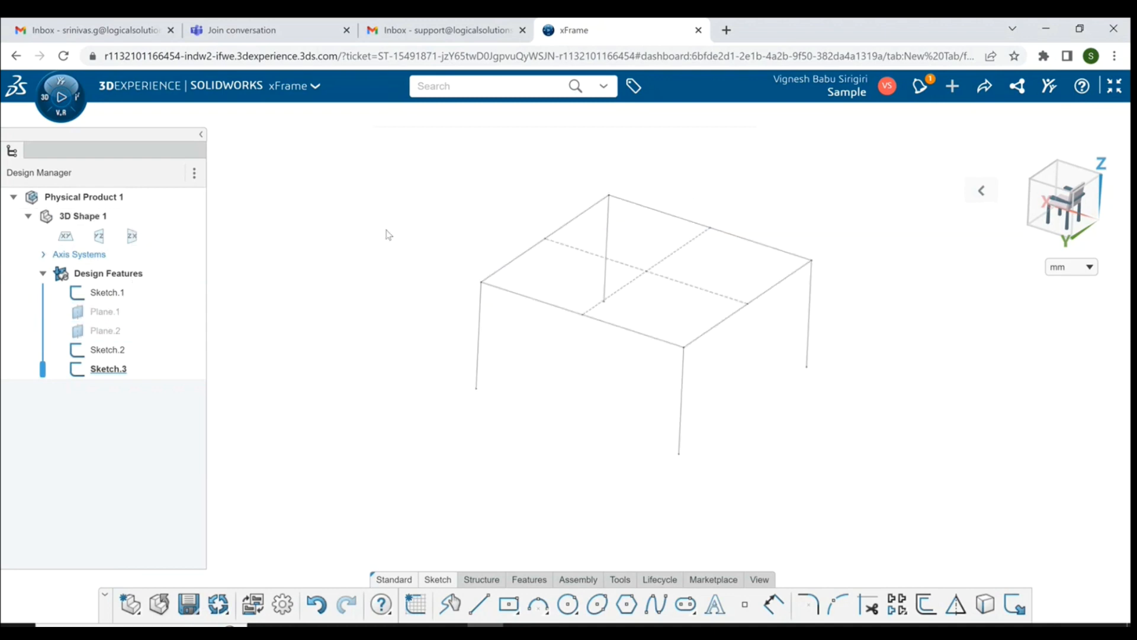
Start a Path Segment Member with the DSC standard HS profile, size 38x38x3.2, keeping the pierce point at Center.
mouse_move(790, 219)
middle_down()
mouse_move(742, 215)
mouse_move(716, 242)
mouse_move(781, 248)
mouse_move(678, 249)
mouse_move(621, 420)
middle_up()
click(481, 580)
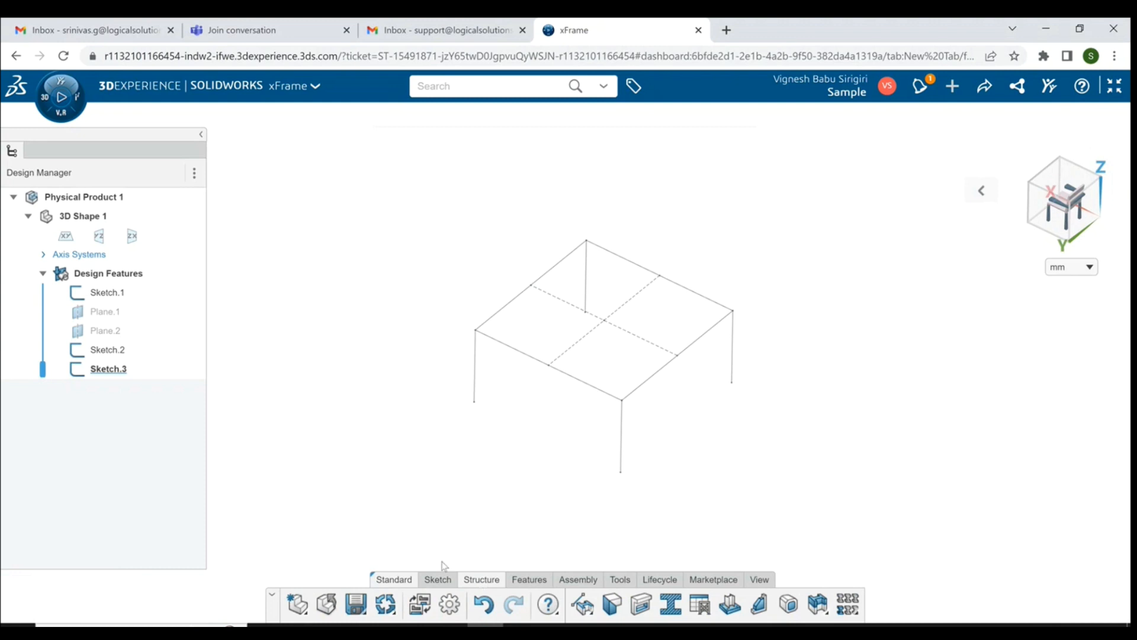
click(582, 606)
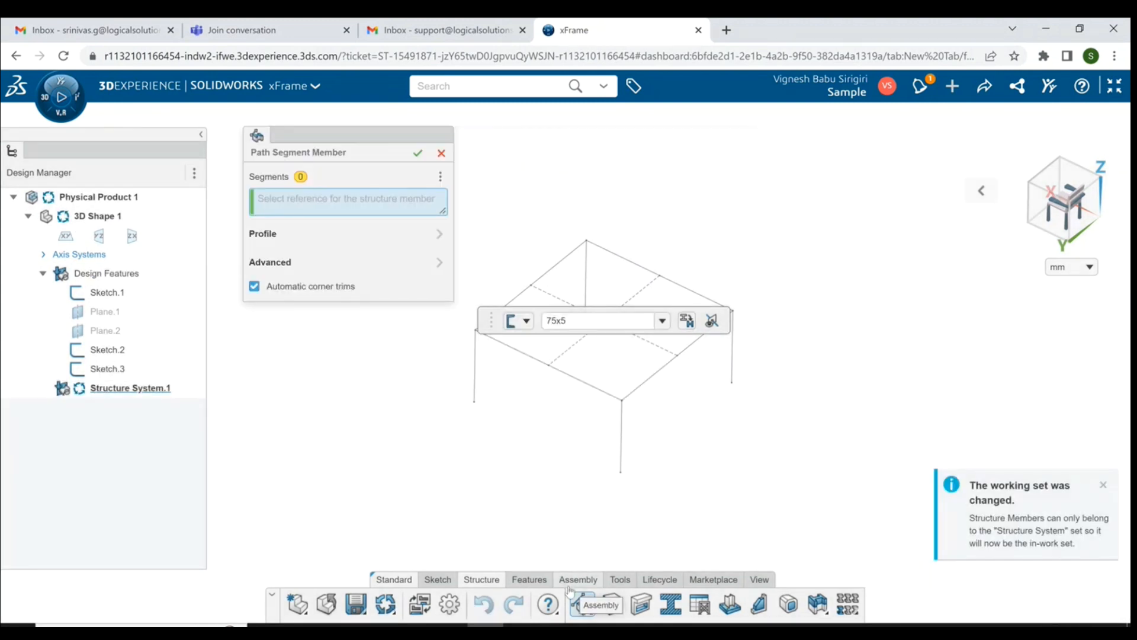
click(373, 235)
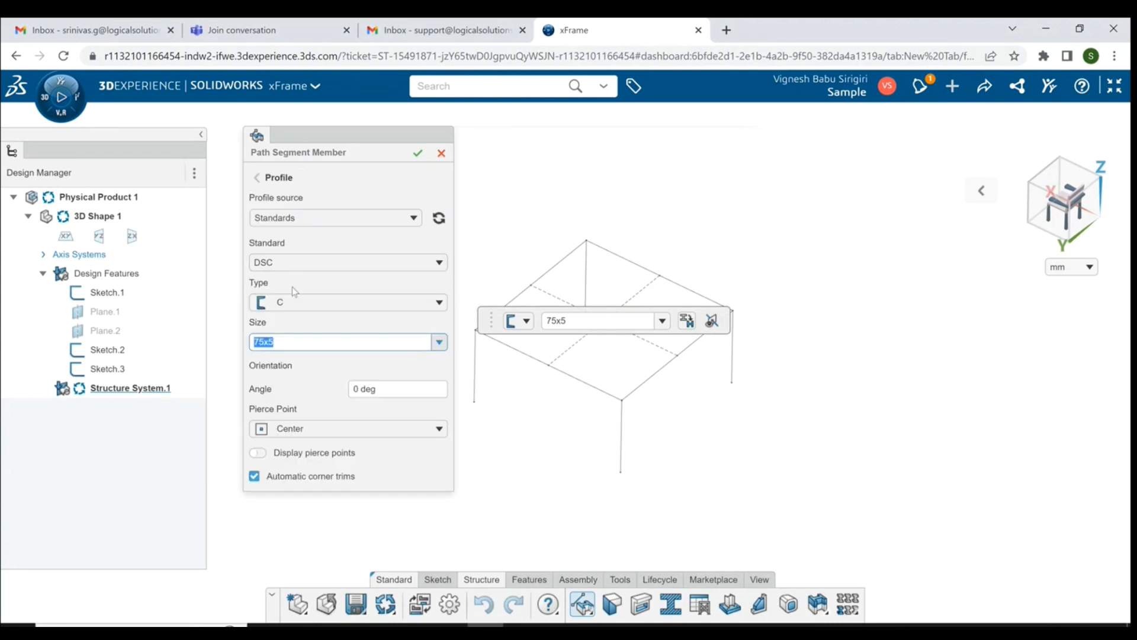
click(371, 308)
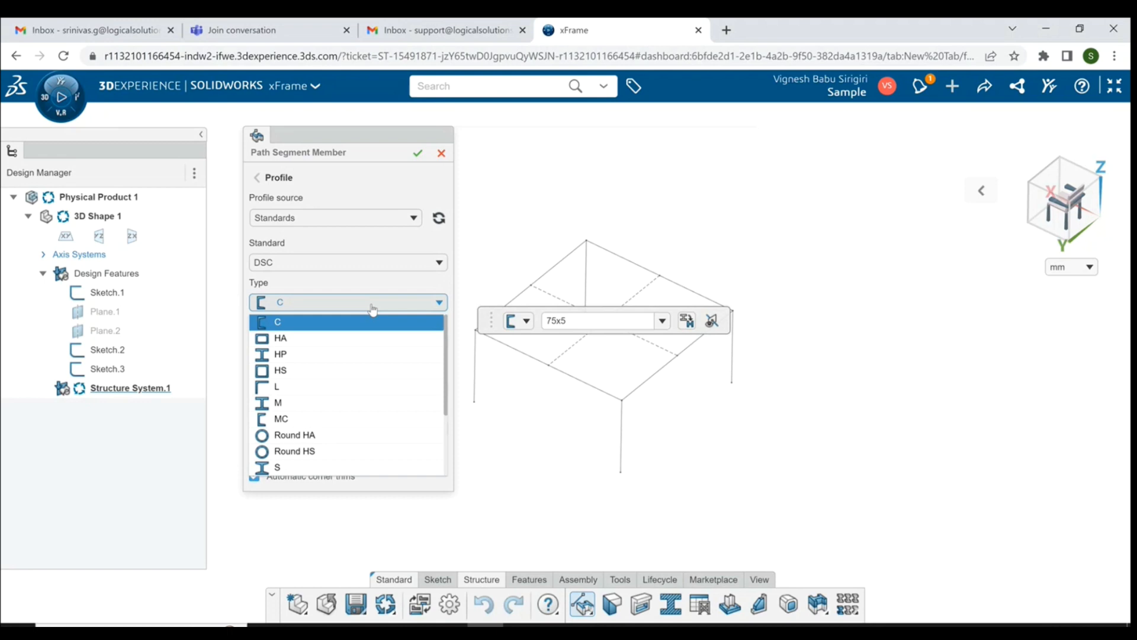
click(294, 371)
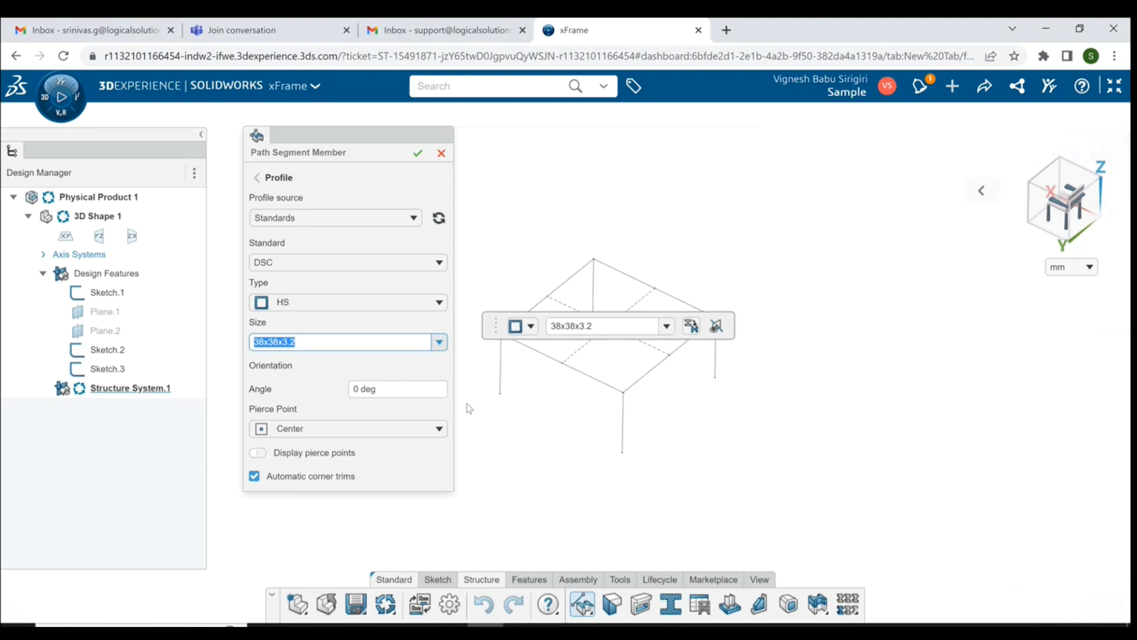
click(313, 431)
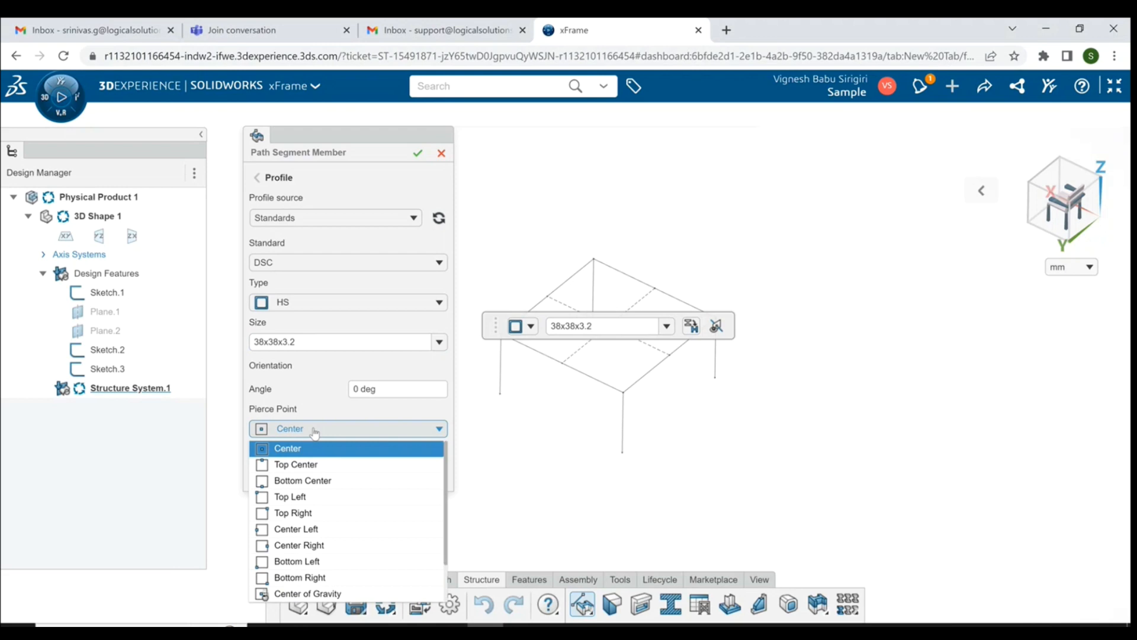
click(314, 431)
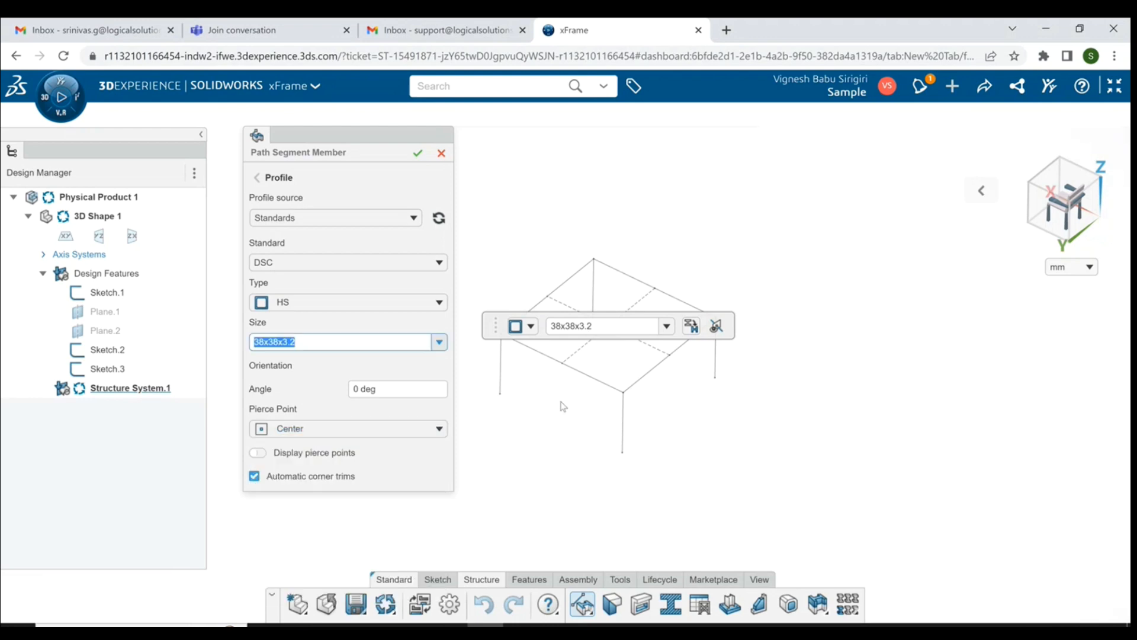
Select the four edges of the layout square as member segments and create the structure members with automatic corner trims.
click(570, 276)
click(610, 268)
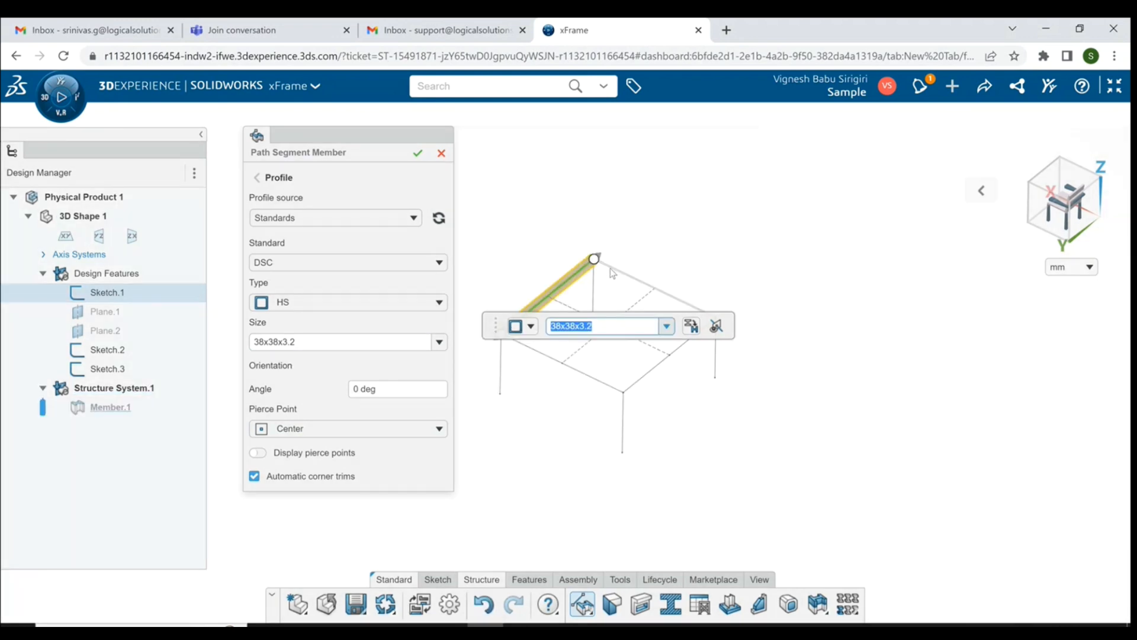
click(612, 273)
click(650, 379)
click(607, 388)
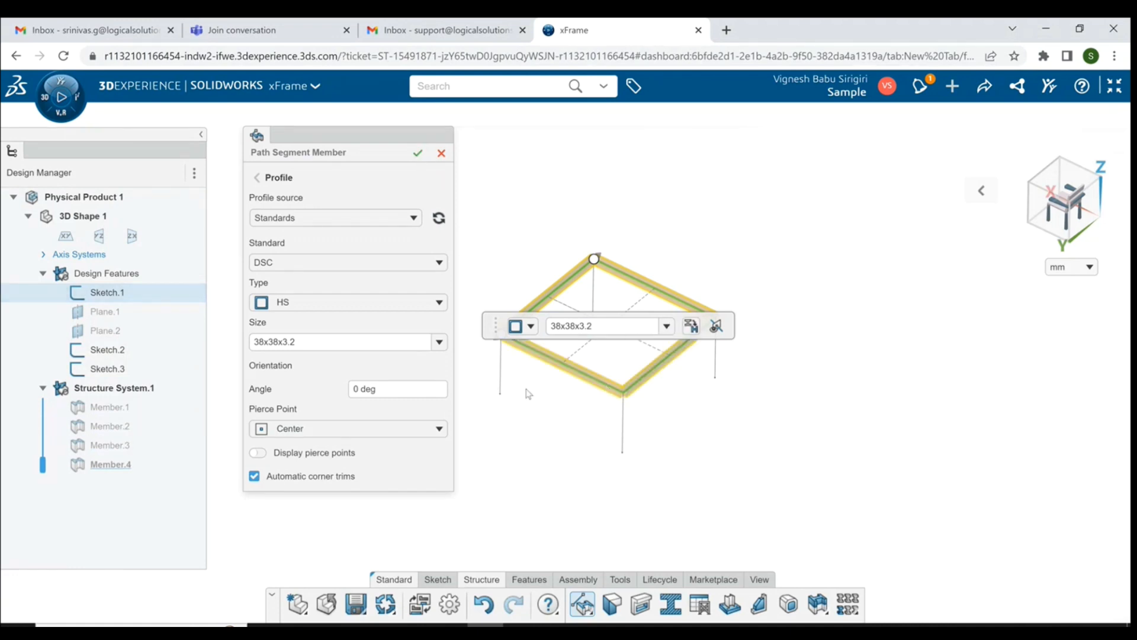
scroll(527, 394, up, 3)
scroll(570, 431, up, 2)
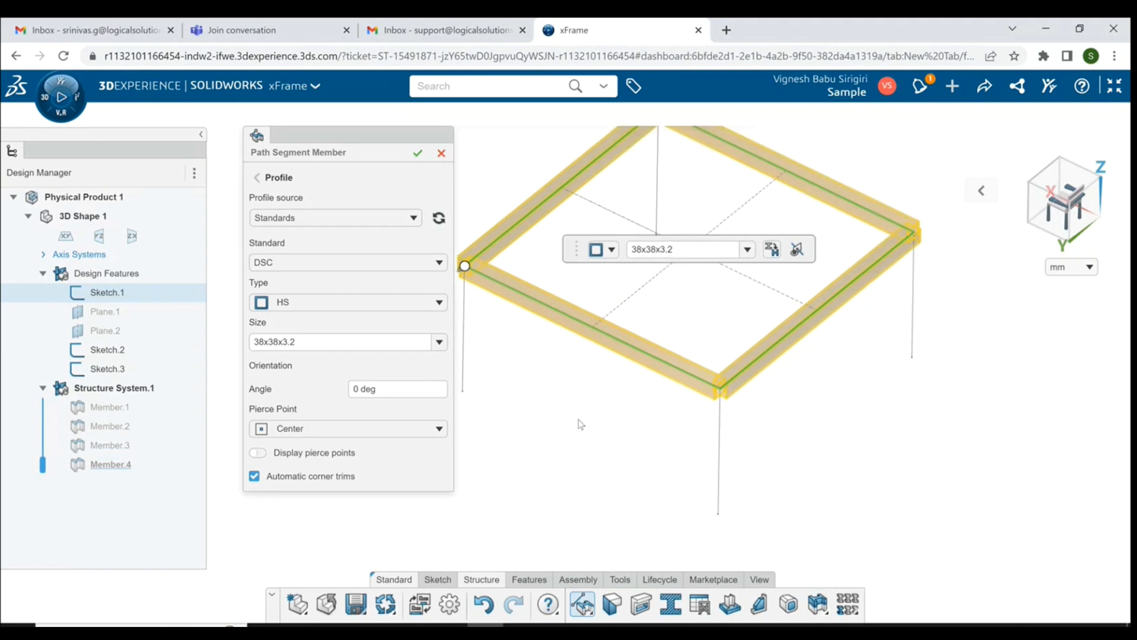
scroll(611, 440, down, 2)
middle_drag(601, 407, 606, 421)
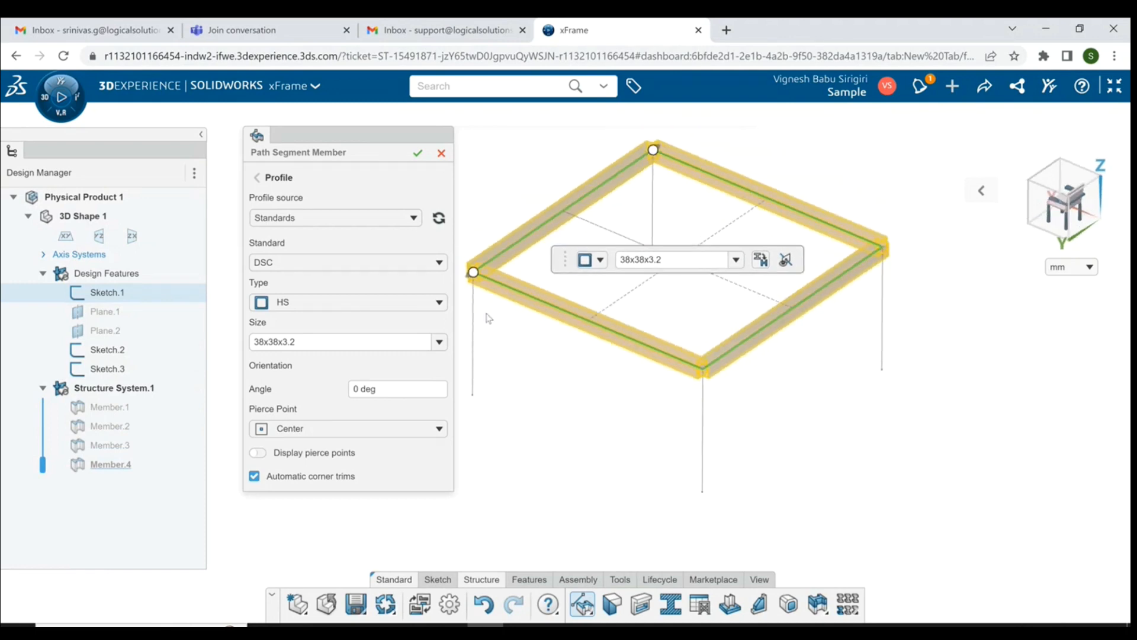
click(414, 156)
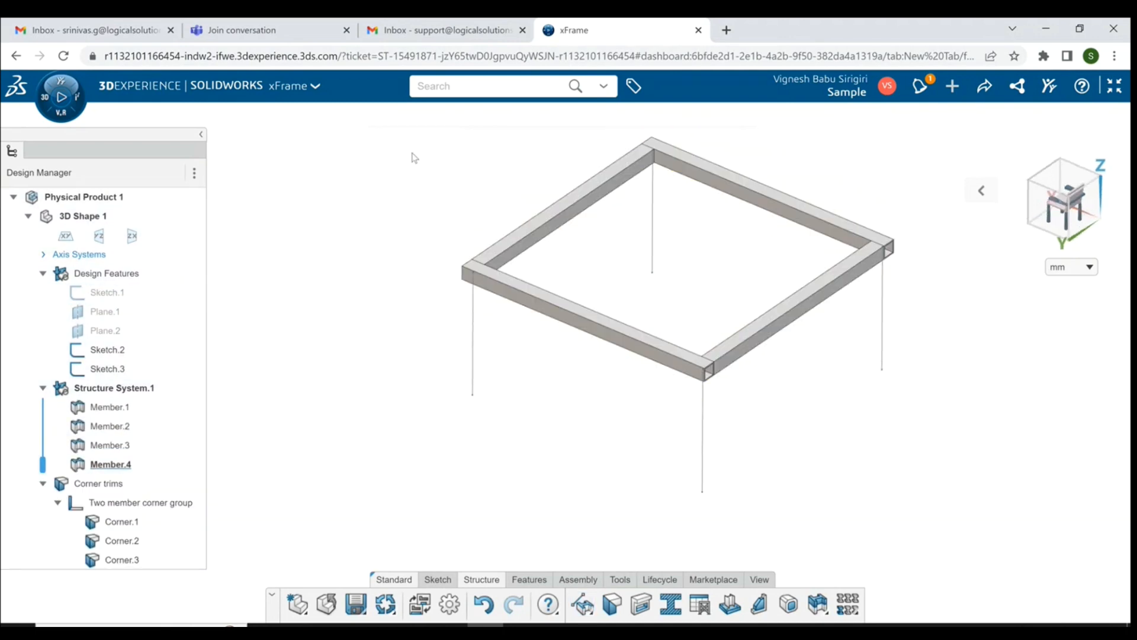
Examine the corner joints of the square frame and highlight Corner.1 through Corner.4 of the two member corner group.
scroll(690, 376, up, 5)
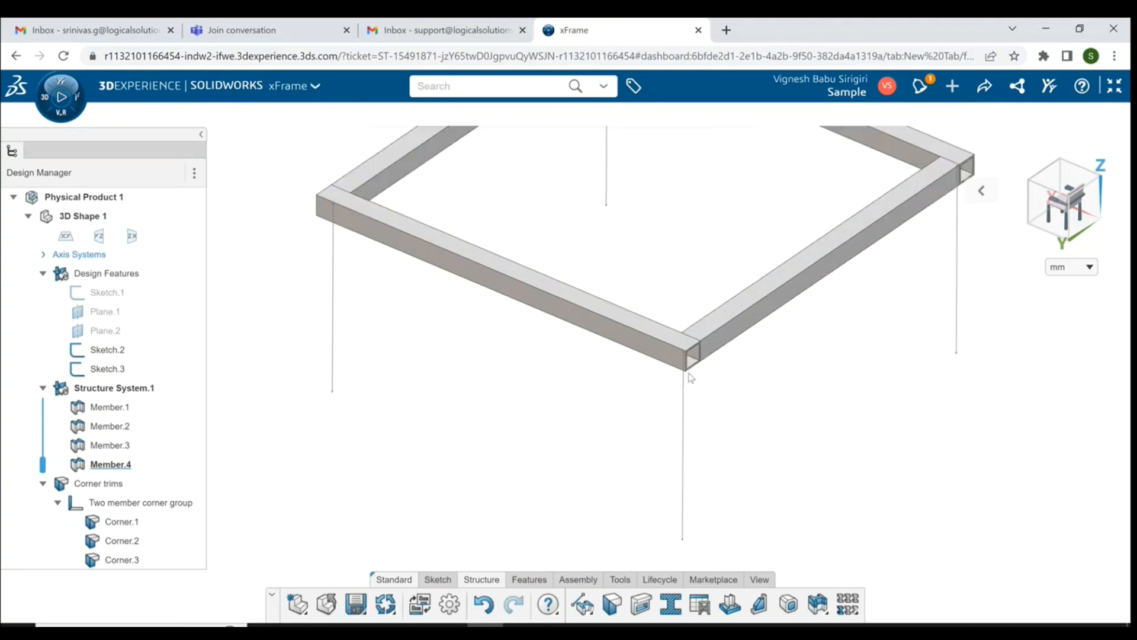
scroll(660, 300, down, 5)
scroll(655, 286, up, 4)
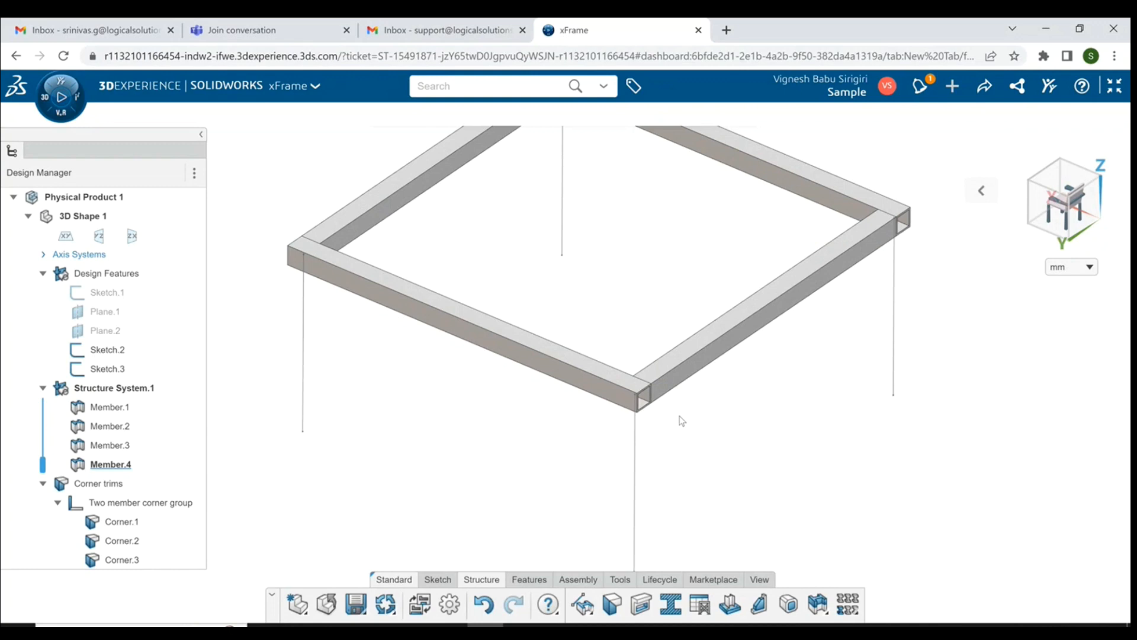
mouse_move(652, 403)
middle_down()
mouse_move(610, 369)
mouse_move(546, 363)
mouse_move(638, 405)
middle_up()
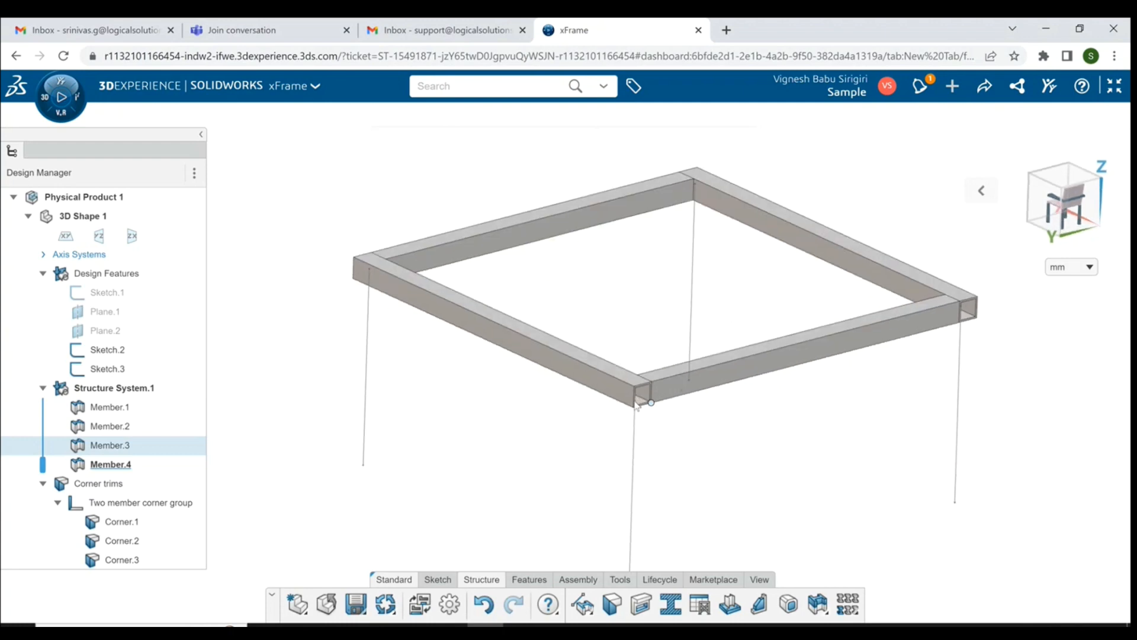
scroll(637, 407, down, 4)
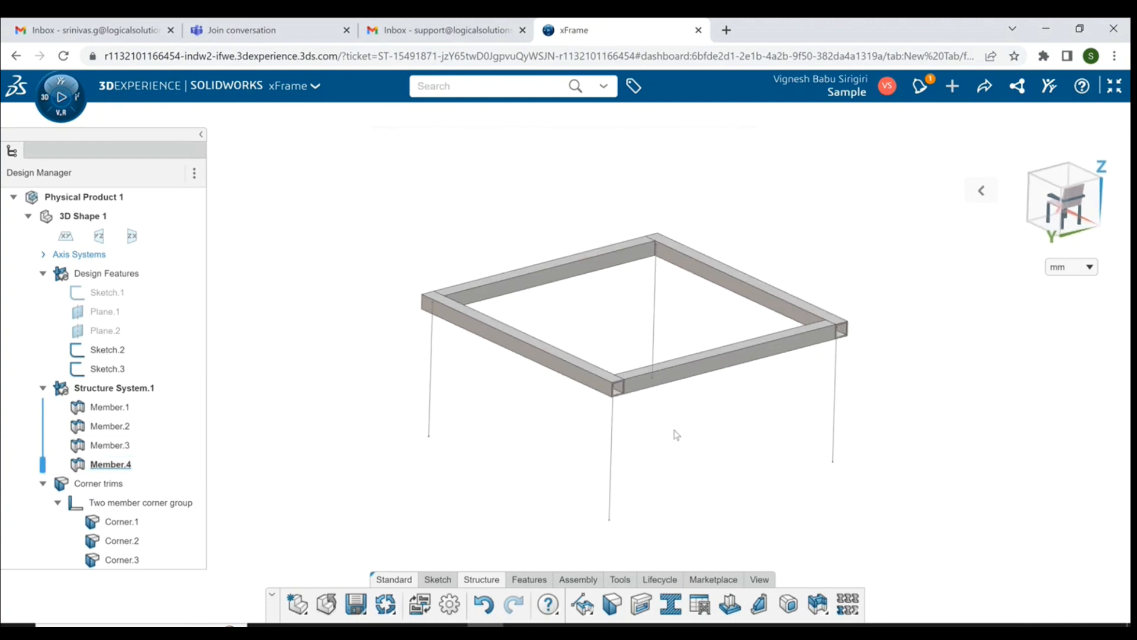
middle_drag(678, 443, 673, 466)
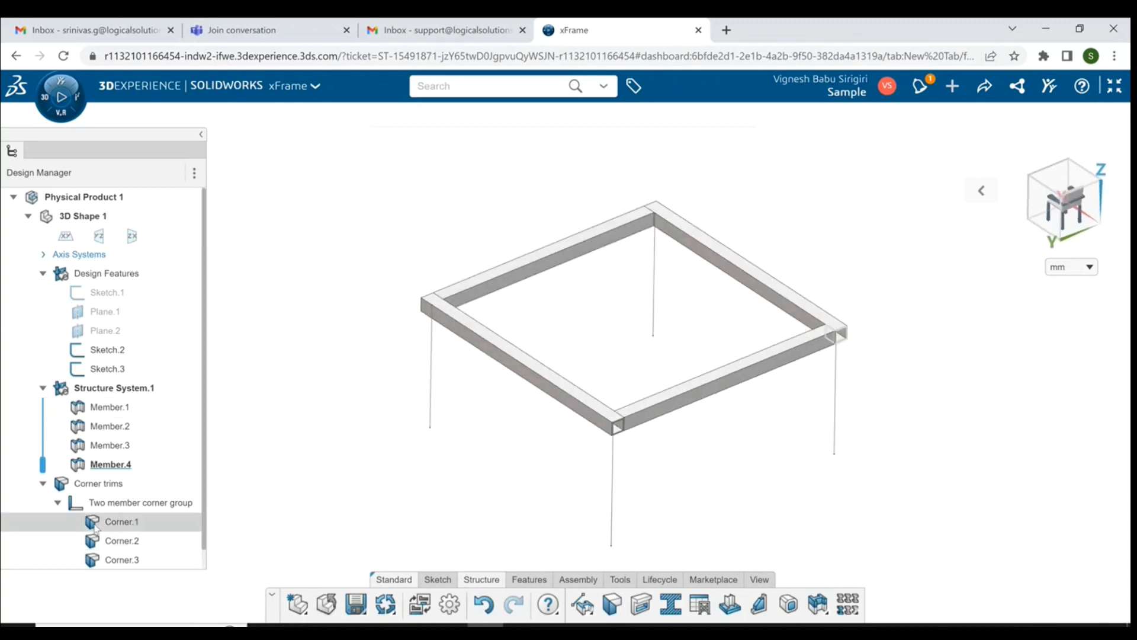
scroll(144, 505, down, 1)
click(142, 503)
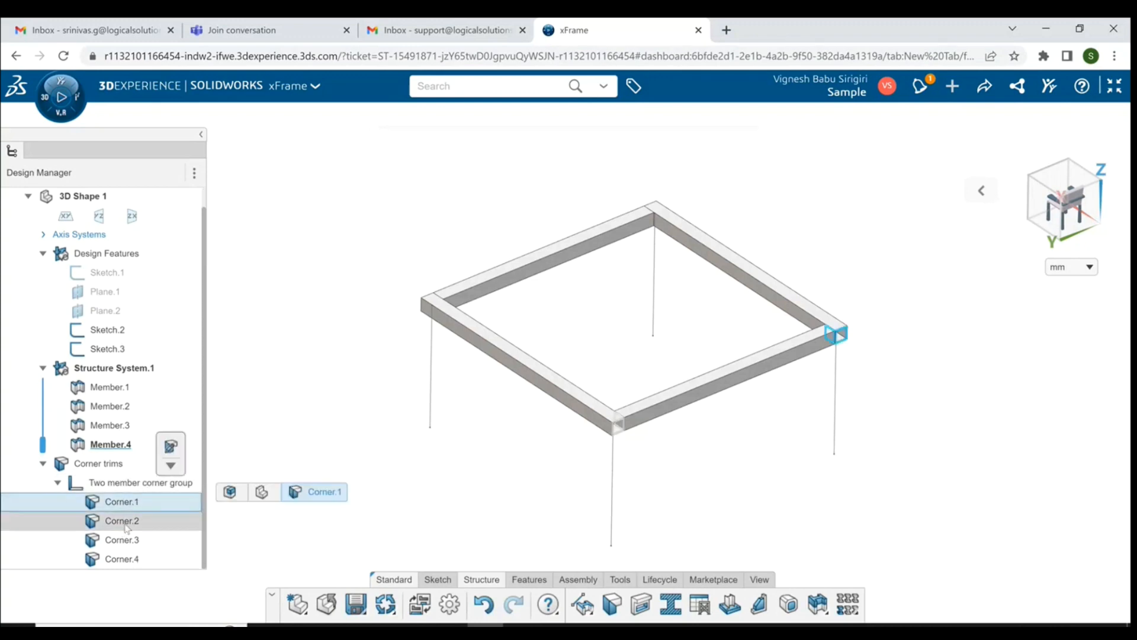
click(125, 521)
click(128, 538)
click(133, 557)
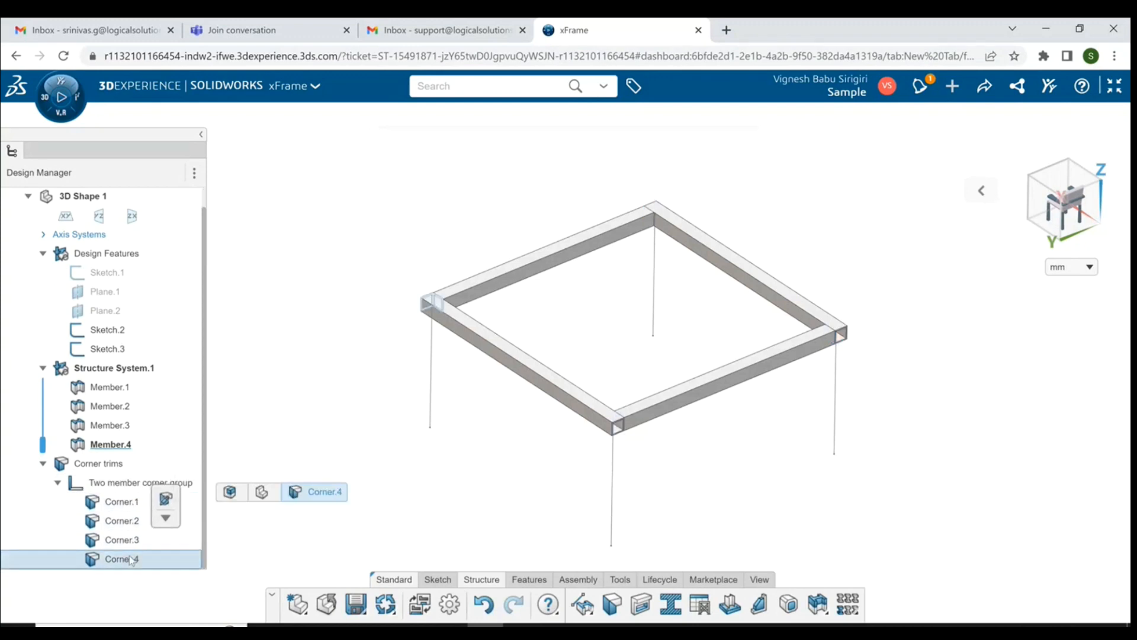
click(329, 553)
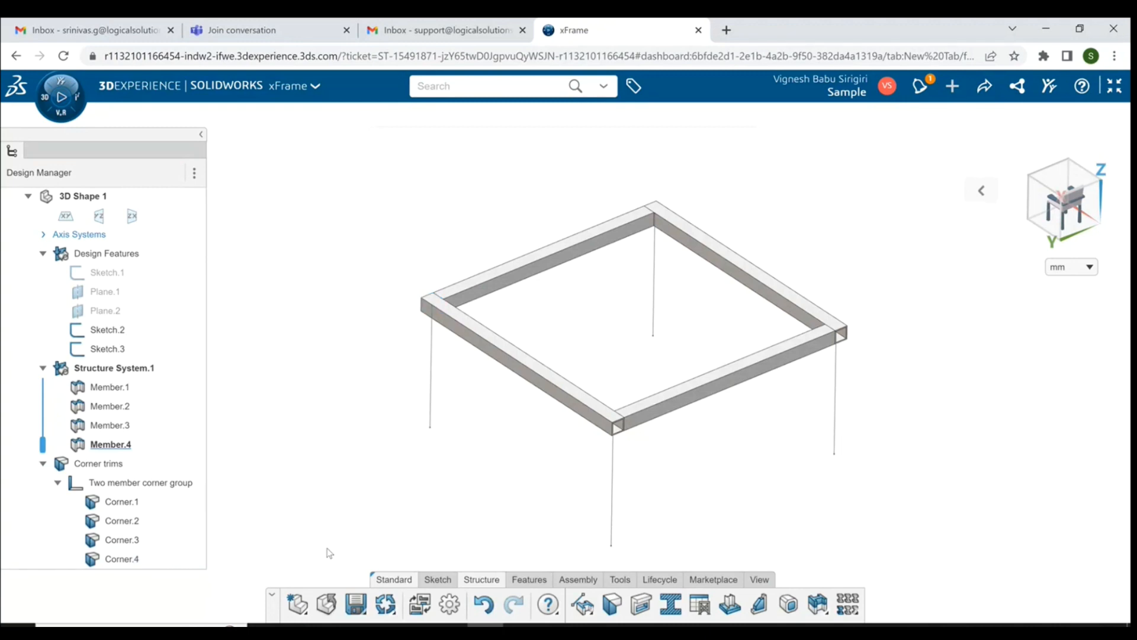
Edit the Corner.3 trim of the square frame and change its trim type to Miter.
click(129, 540)
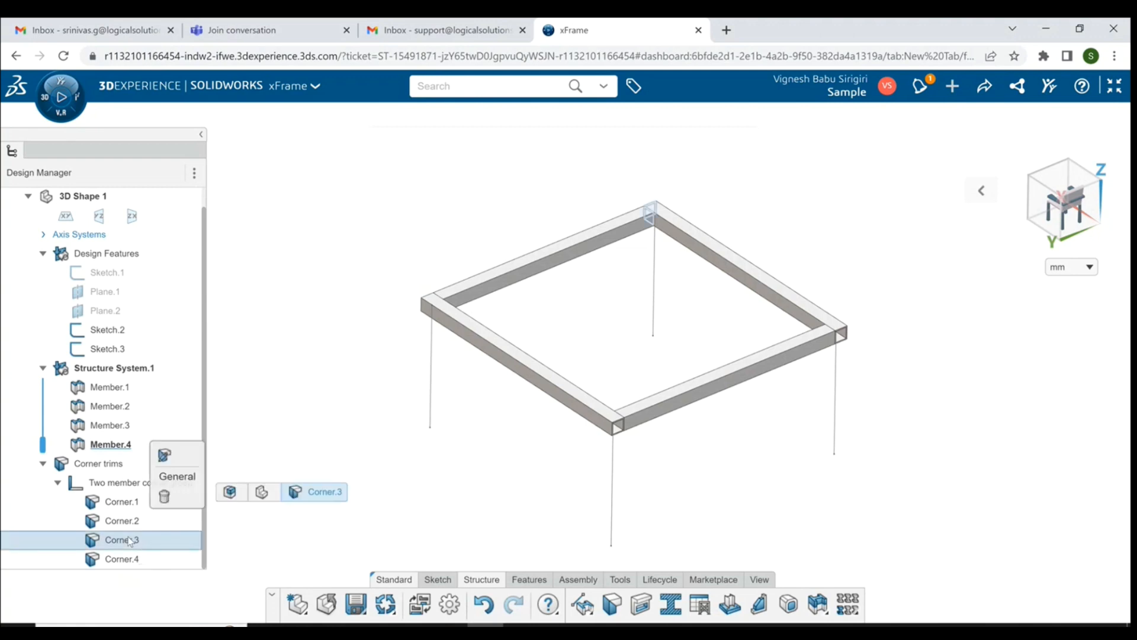
click(163, 456)
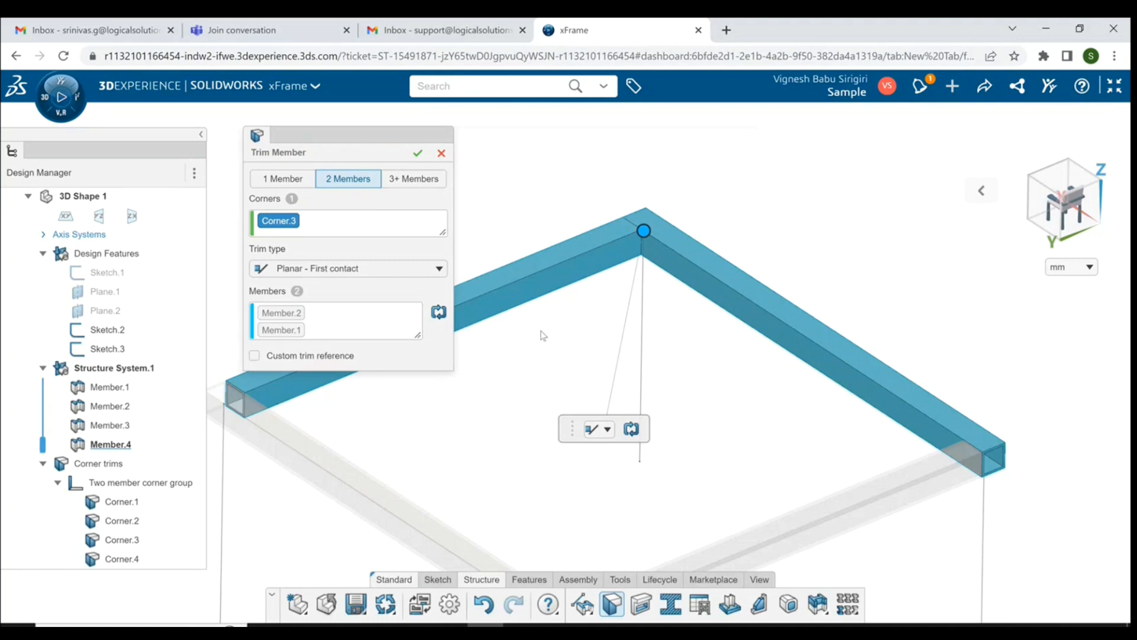
click(299, 272)
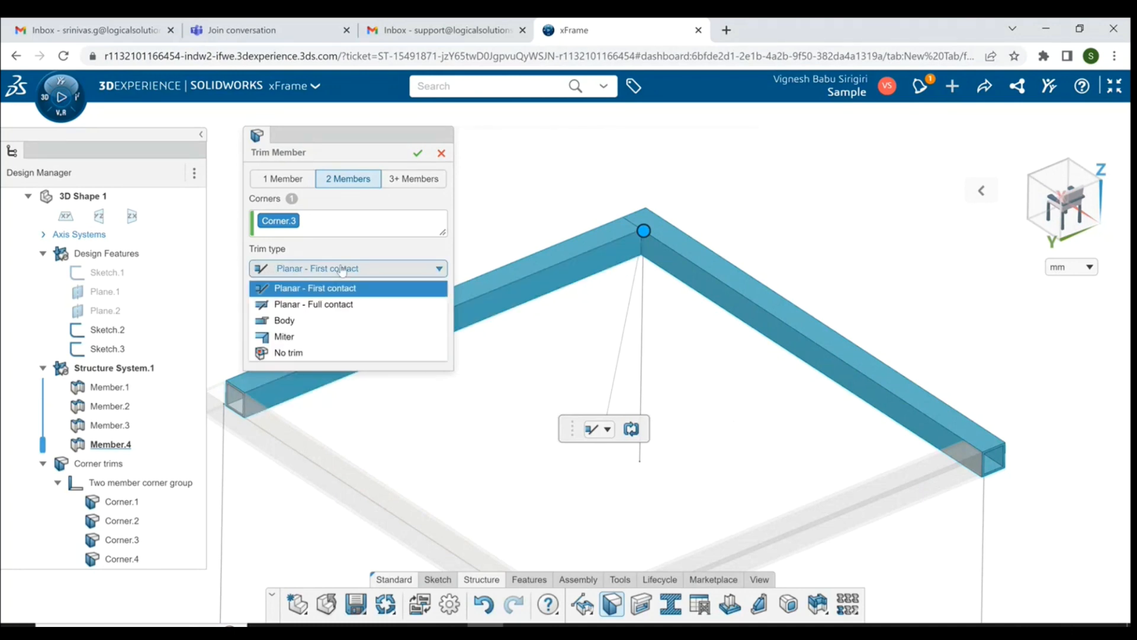
click(284, 337)
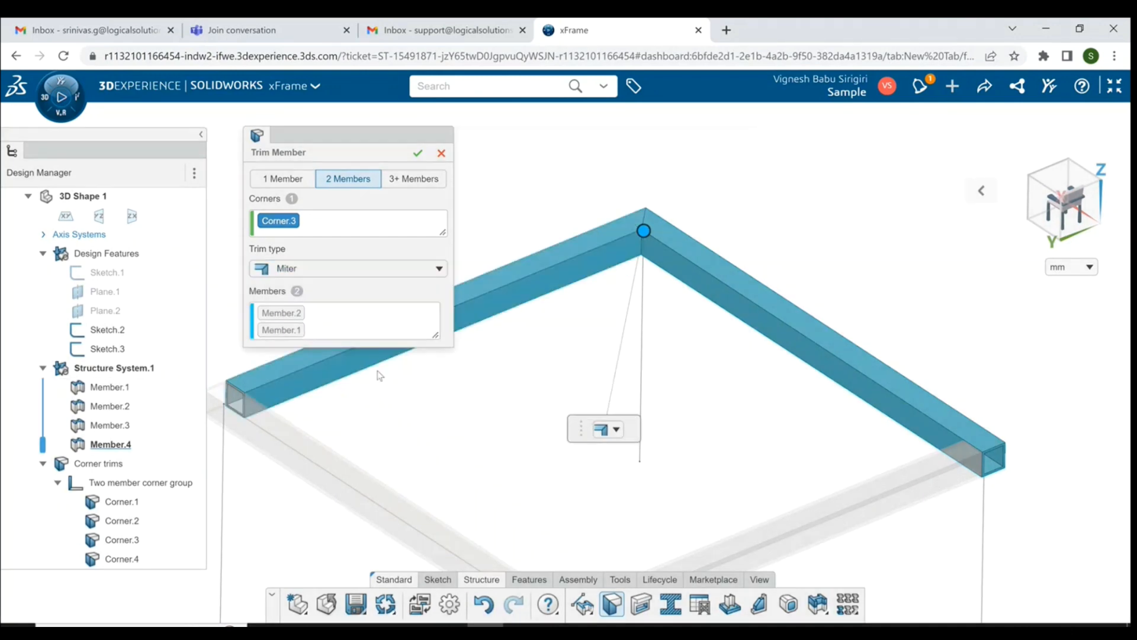
click(418, 152)
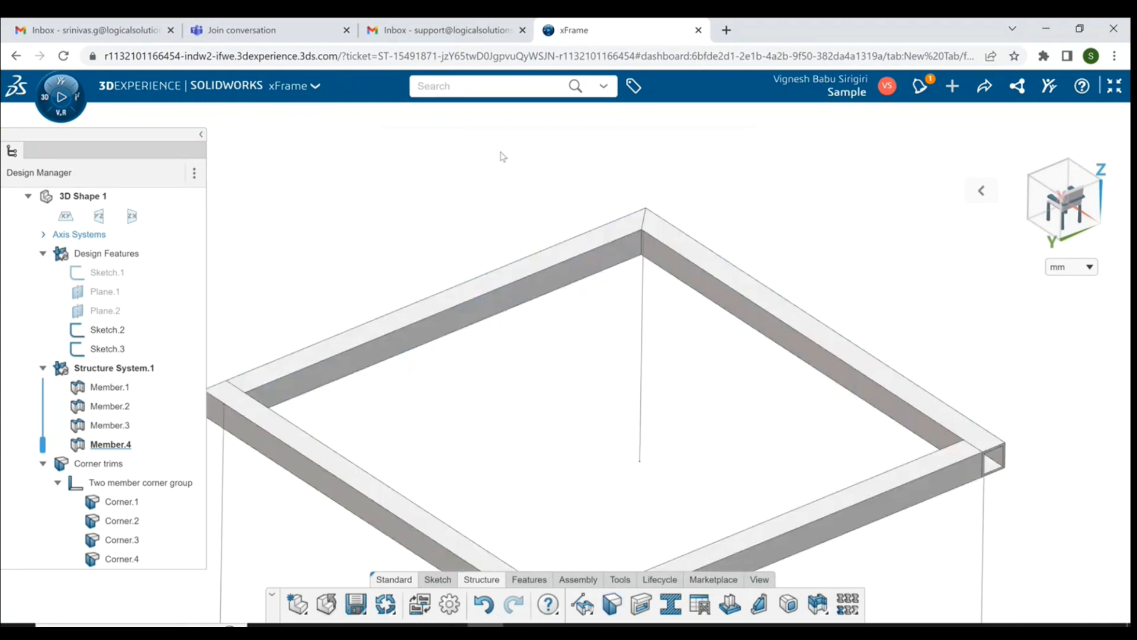
Start a Path Segment Member with the DSC standard HA profile, size 51x25x3.2, keeping the pierce point at Center.
scroll(614, 368, down, 3)
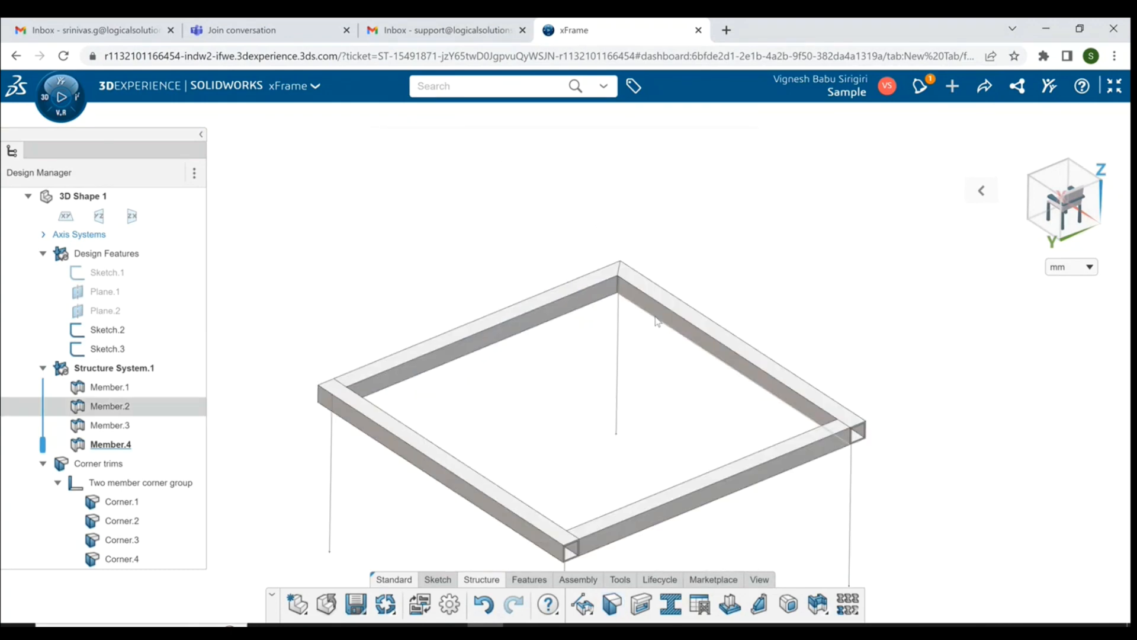
scroll(654, 415, down, 3)
scroll(591, 513, up, 3)
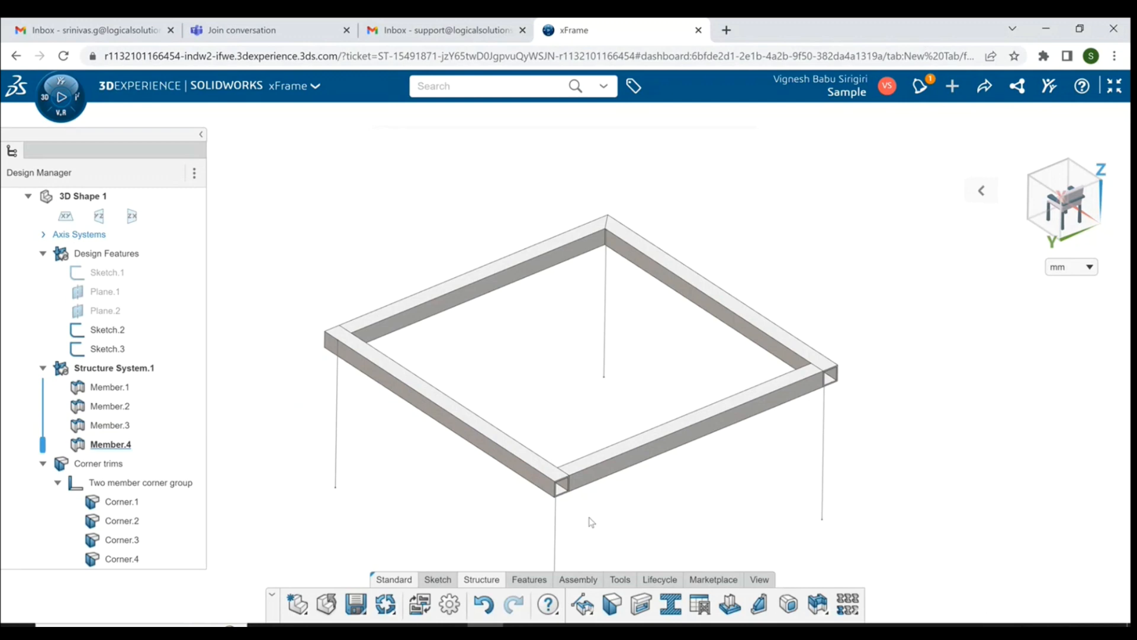
scroll(616, 510, down, 2)
middle_drag(628, 391, 564, 298)
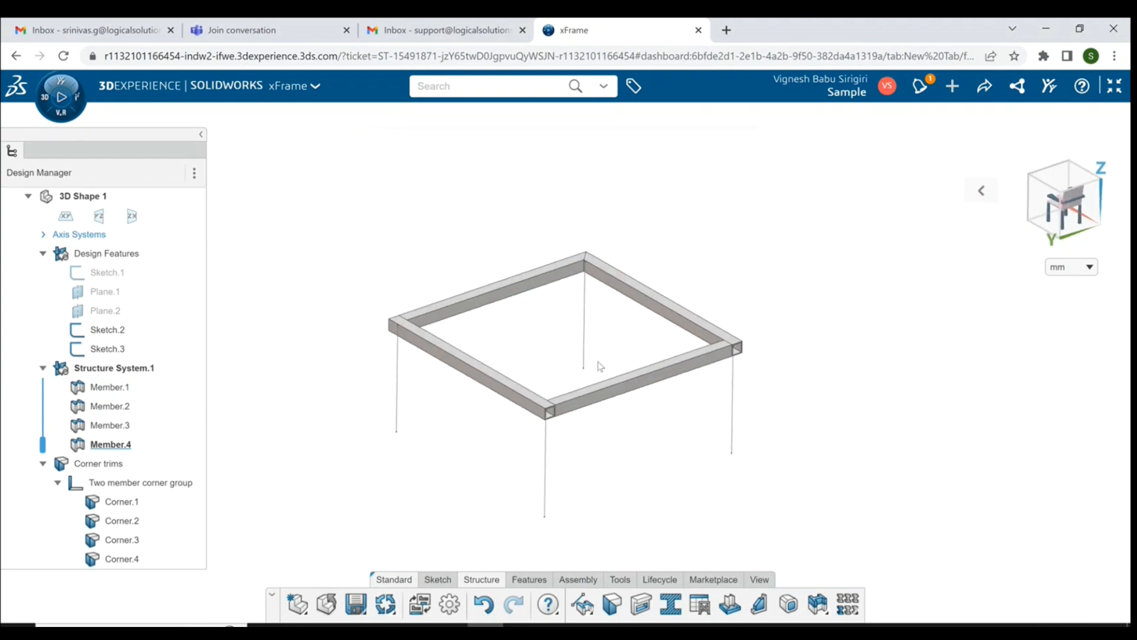
mouse_move(574, 505)
middle_down()
mouse_move(597, 500)
mouse_move(597, 482)
mouse_move(593, 494)
mouse_move(518, 475)
middle_up()
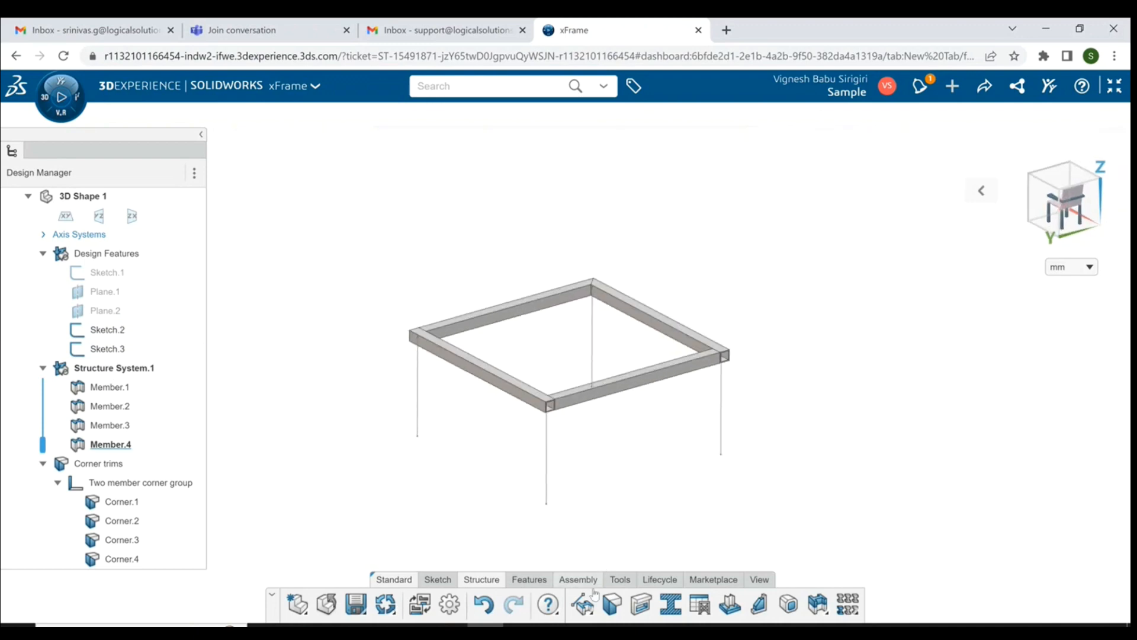
click(583, 605)
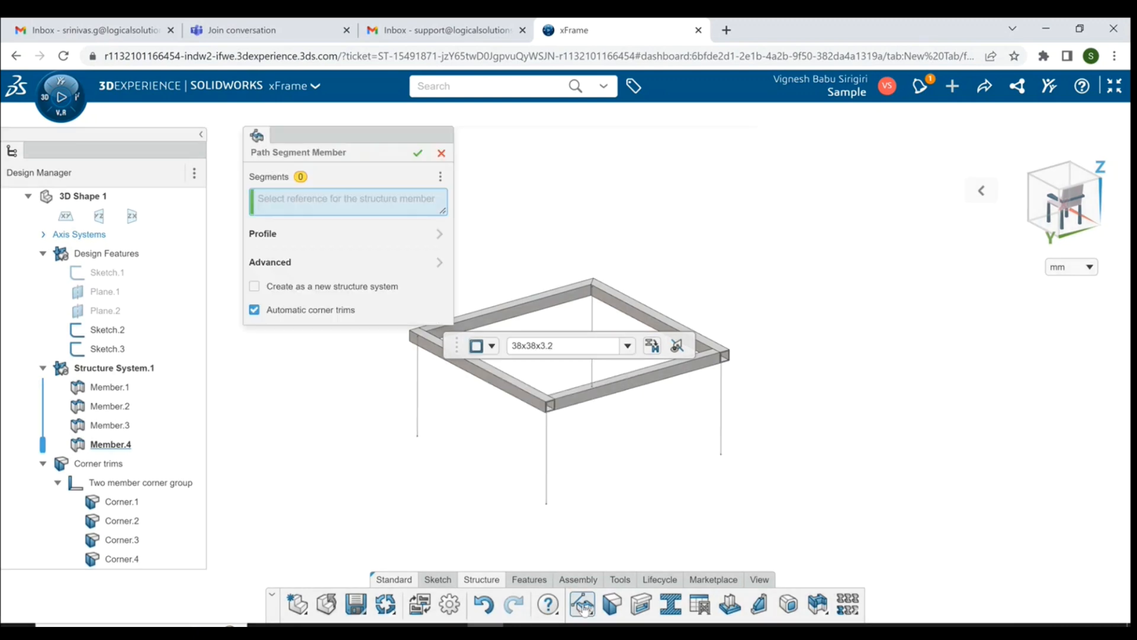
click(284, 235)
click(344, 300)
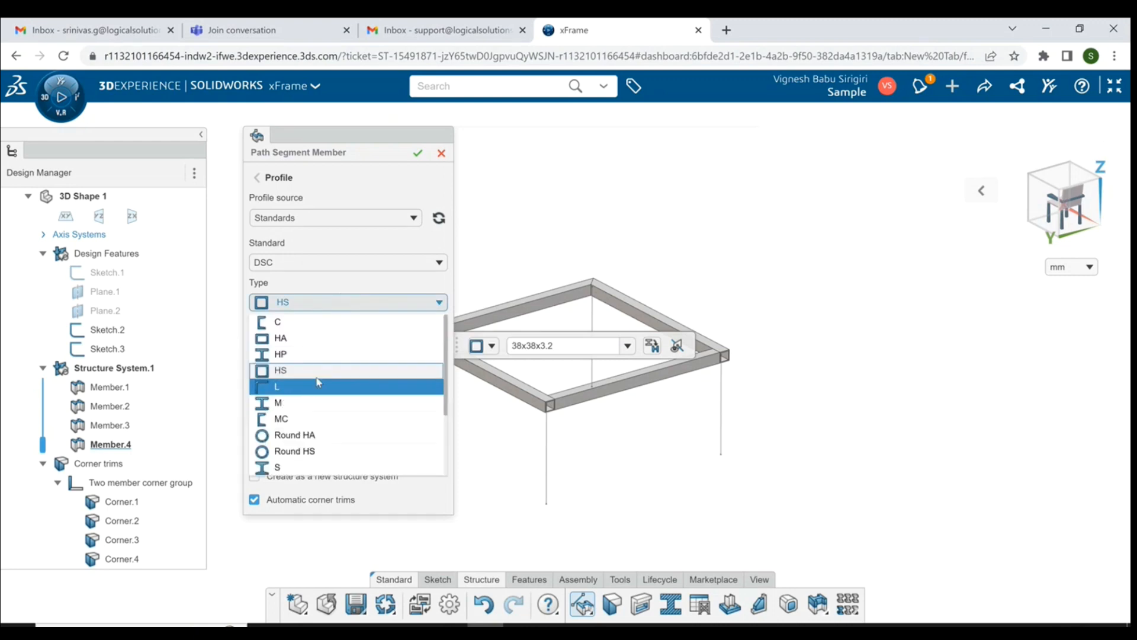
click(297, 341)
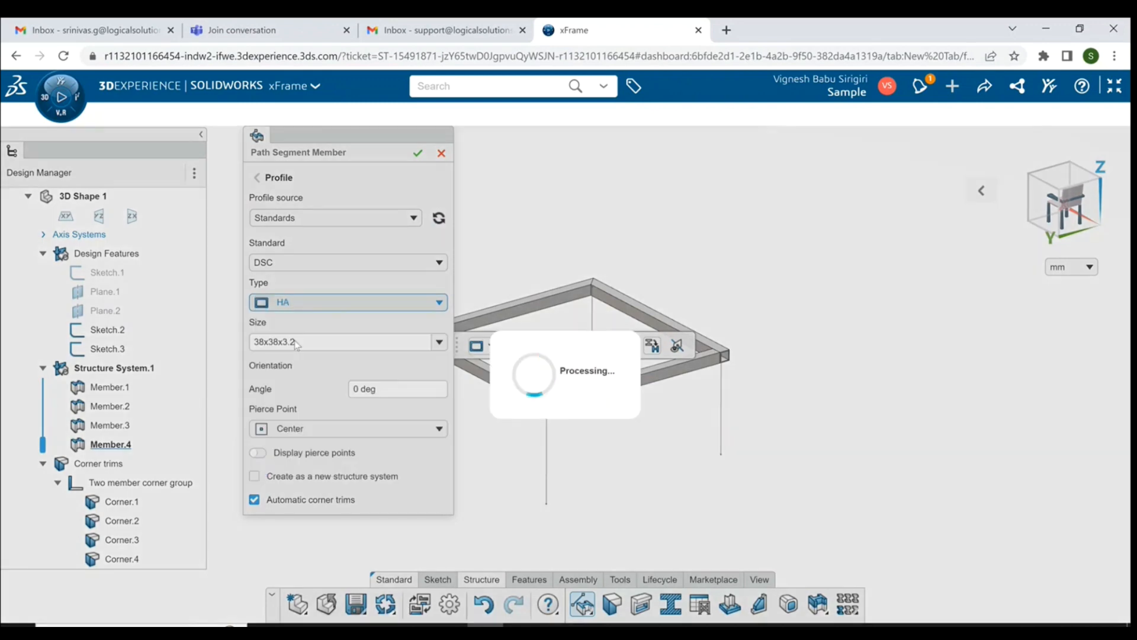
click(306, 342)
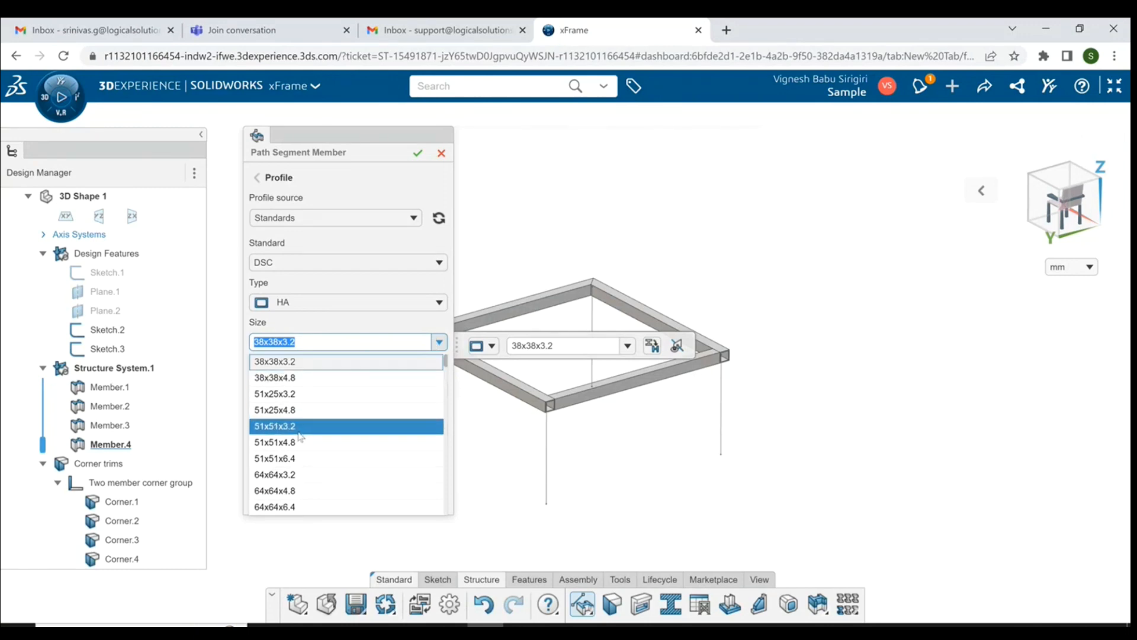
click(280, 394)
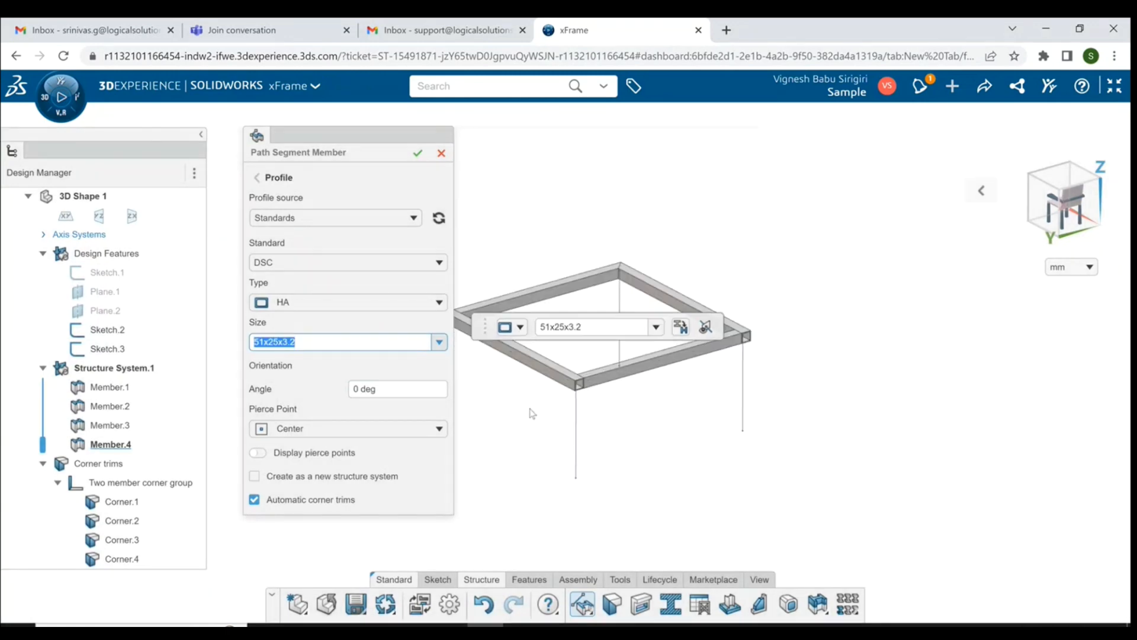
Select the four vertical leg lines as member segments and create the leg members with automatic corner trims.
click(576, 441)
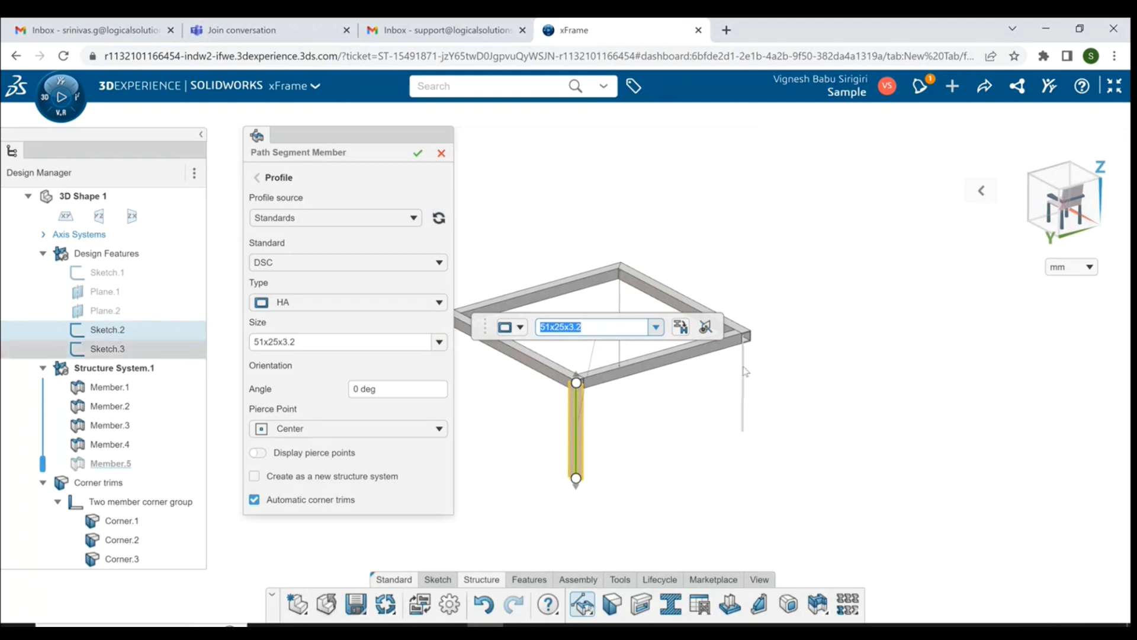
click(744, 371)
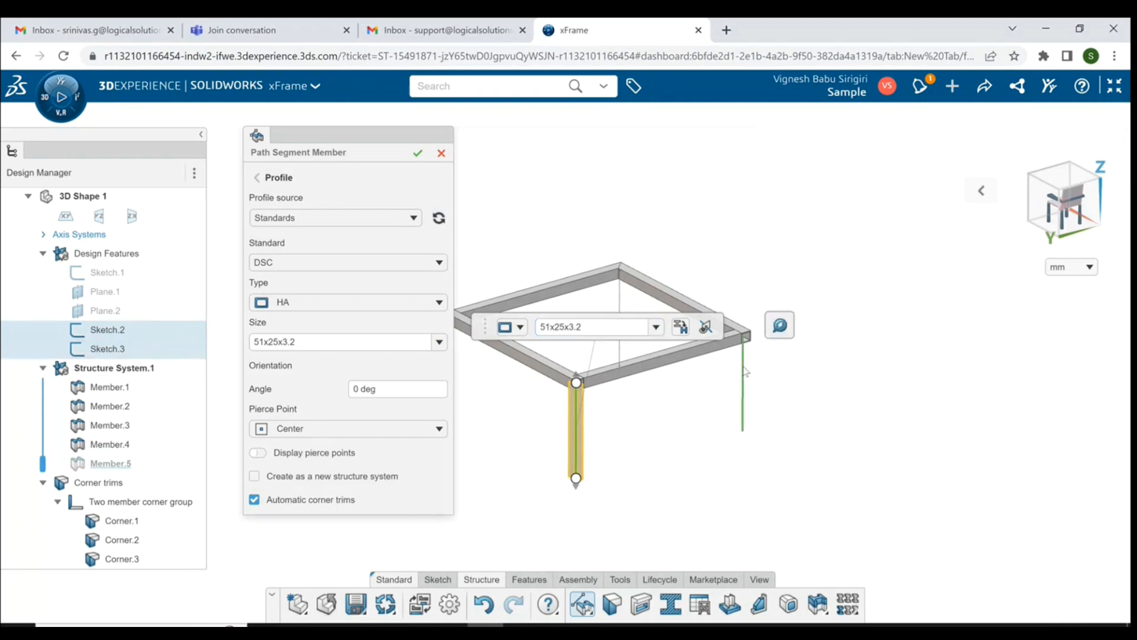
click(620, 296)
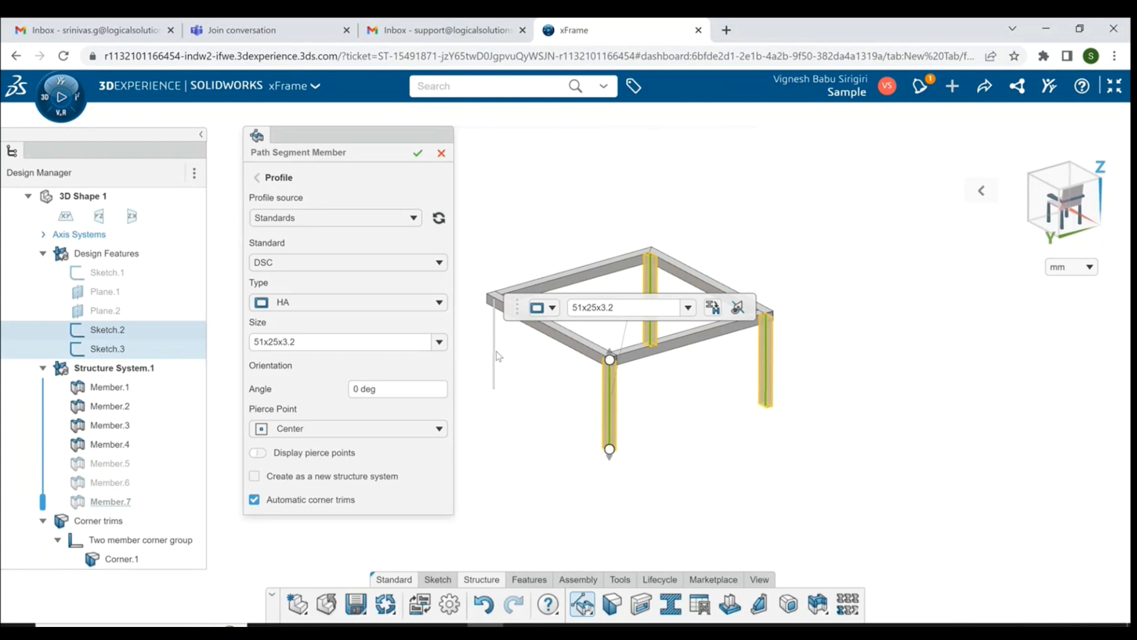
click(495, 356)
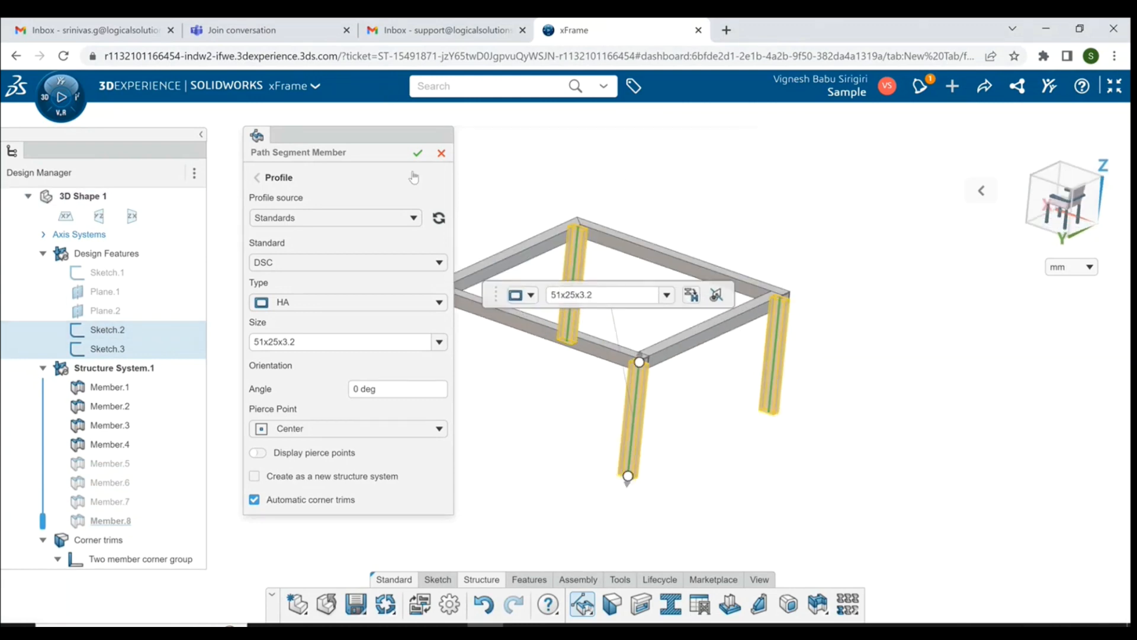
click(418, 153)
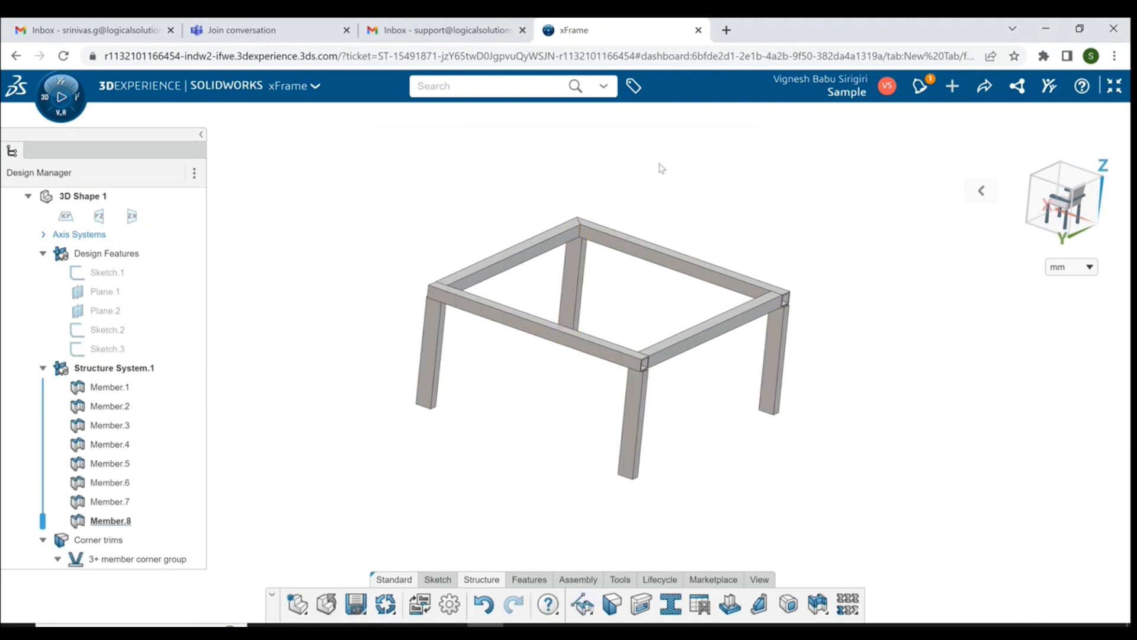
Examine the joints between the new legs and the square frame at the corners.
scroll(609, 363, up, 6)
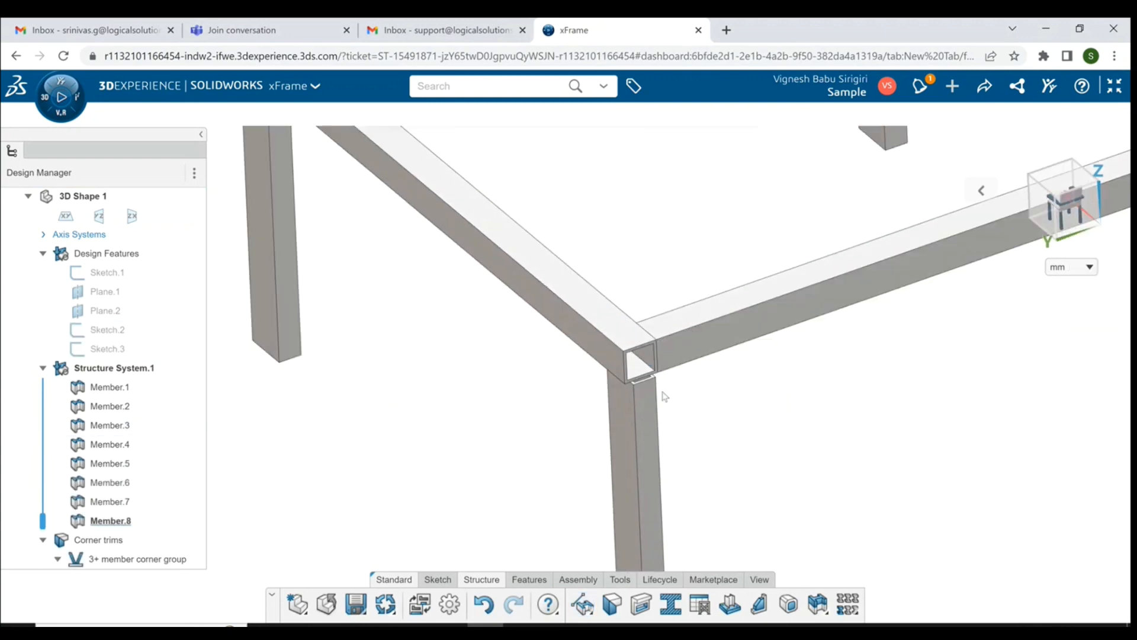
mouse_move(627, 359)
middle_down()
mouse_move(599, 323)
mouse_move(559, 333)
mouse_move(646, 348)
middle_up()
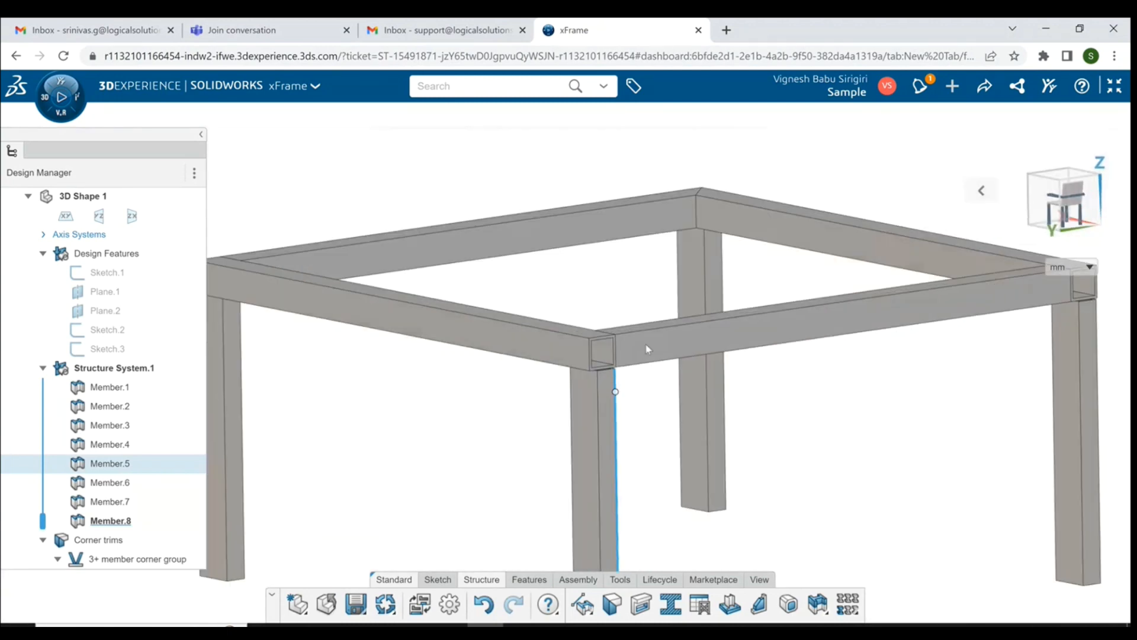
scroll(791, 466, down, 4)
scroll(746, 472, down, 2)
middle_drag(721, 482, 728, 520)
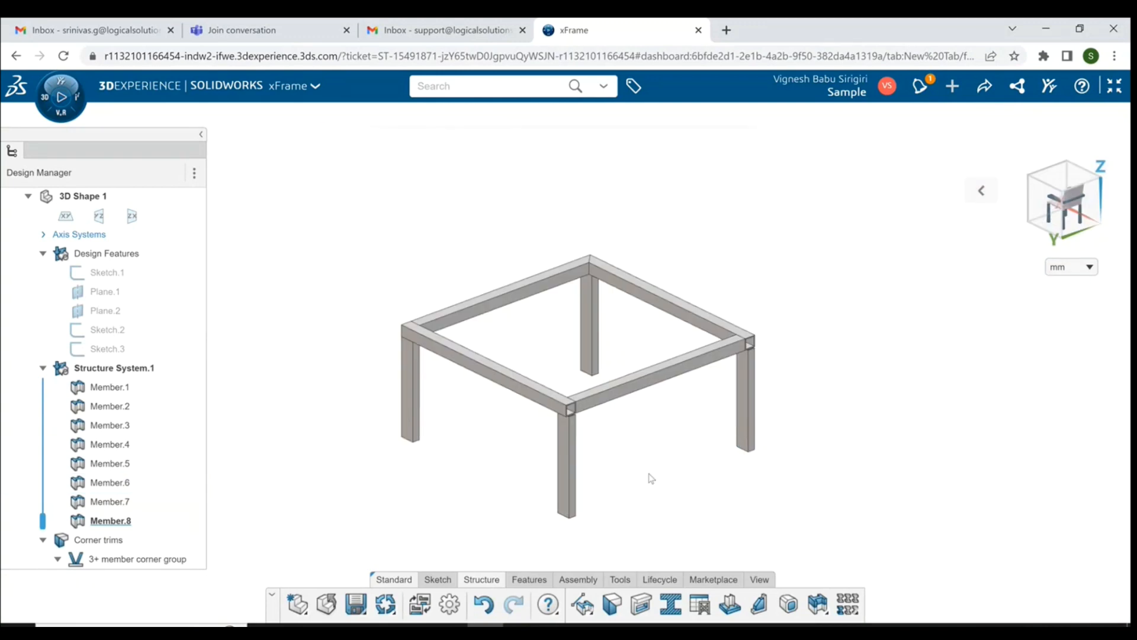
scroll(681, 487, down, 2)
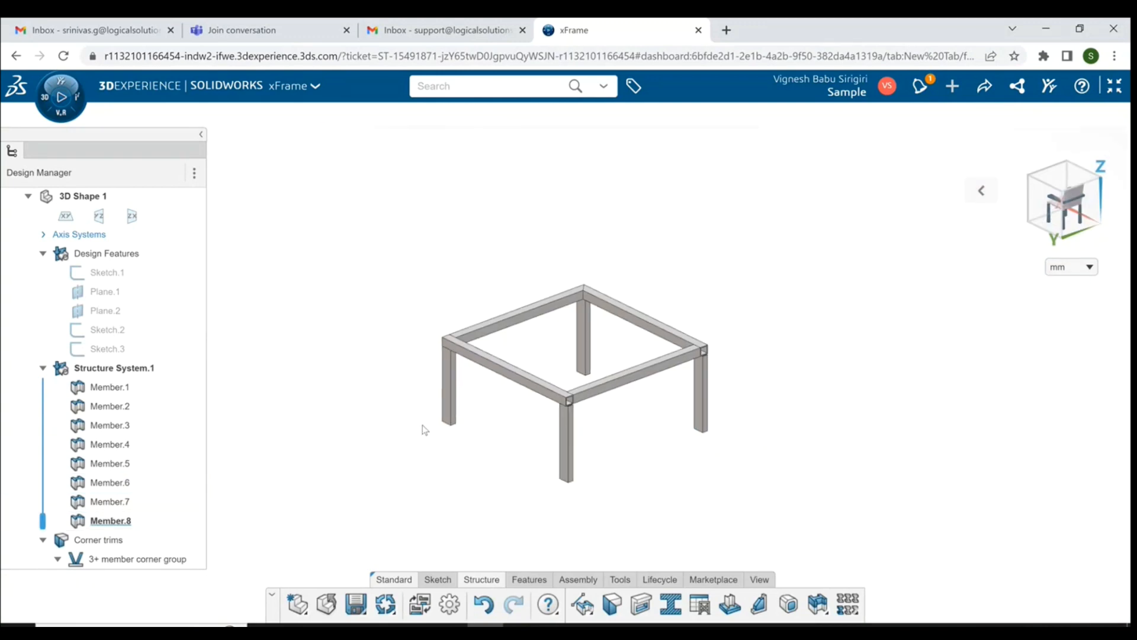
scroll(529, 286, up, 2)
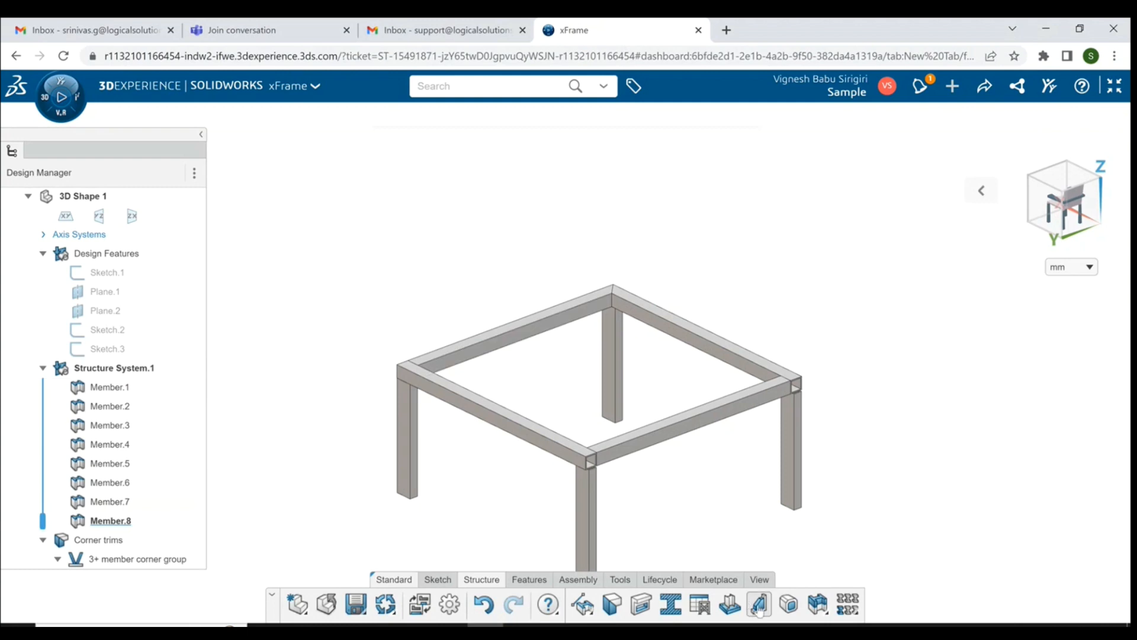
Start a gusset on the two inner faces of the mitered corner's top members, keeping the Triangular profile.
click(761, 605)
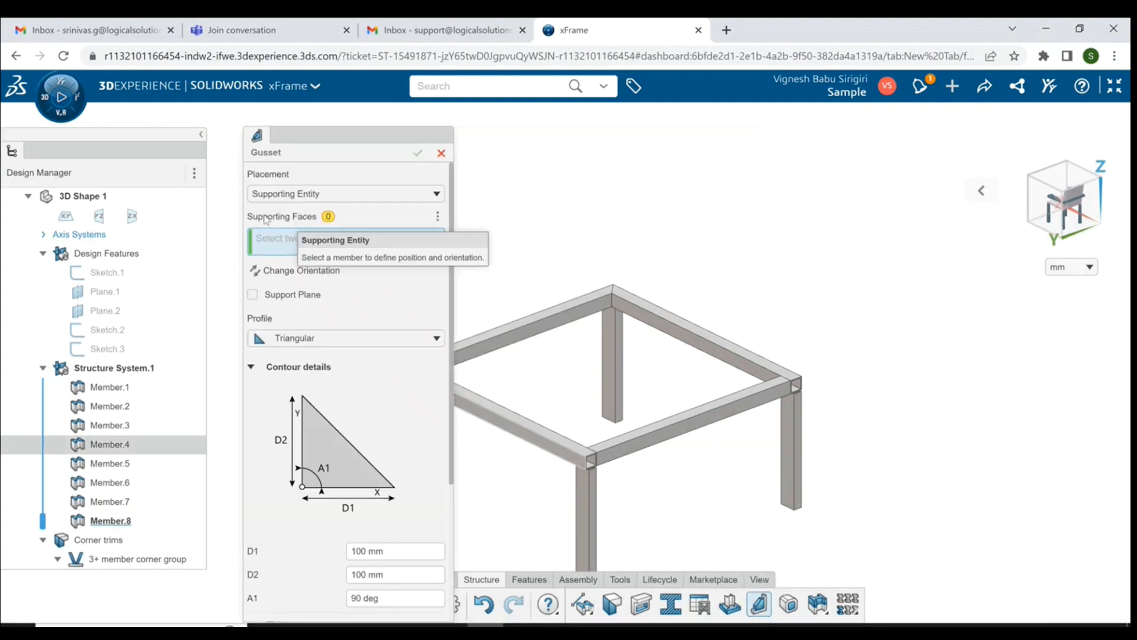
scroll(585, 284, up, 3)
click(628, 284)
click(649, 287)
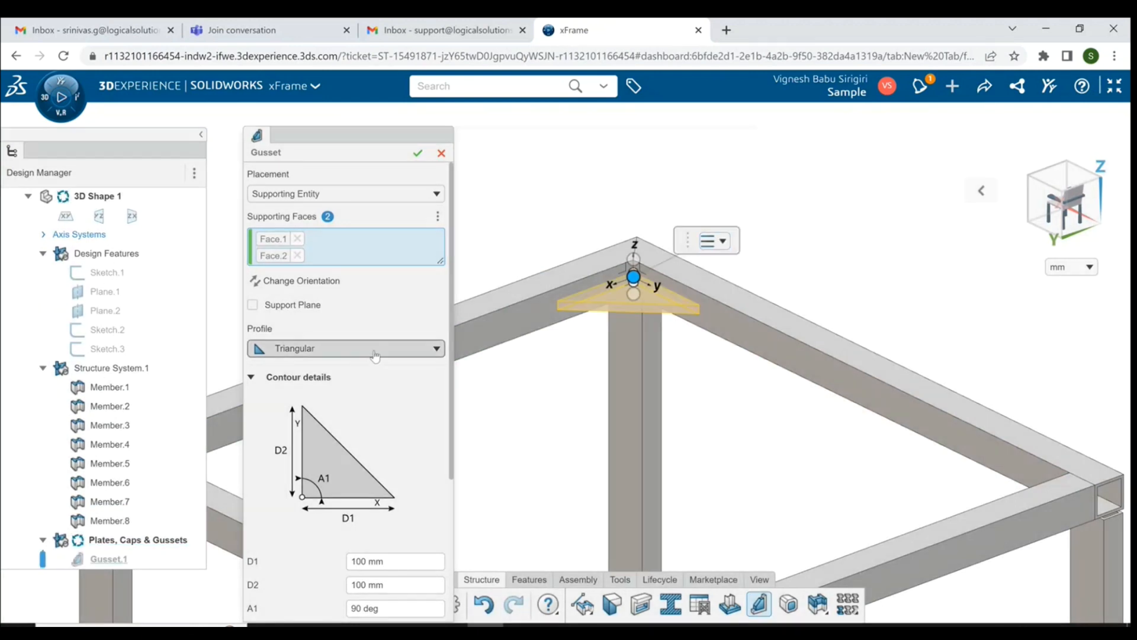
click(375, 354)
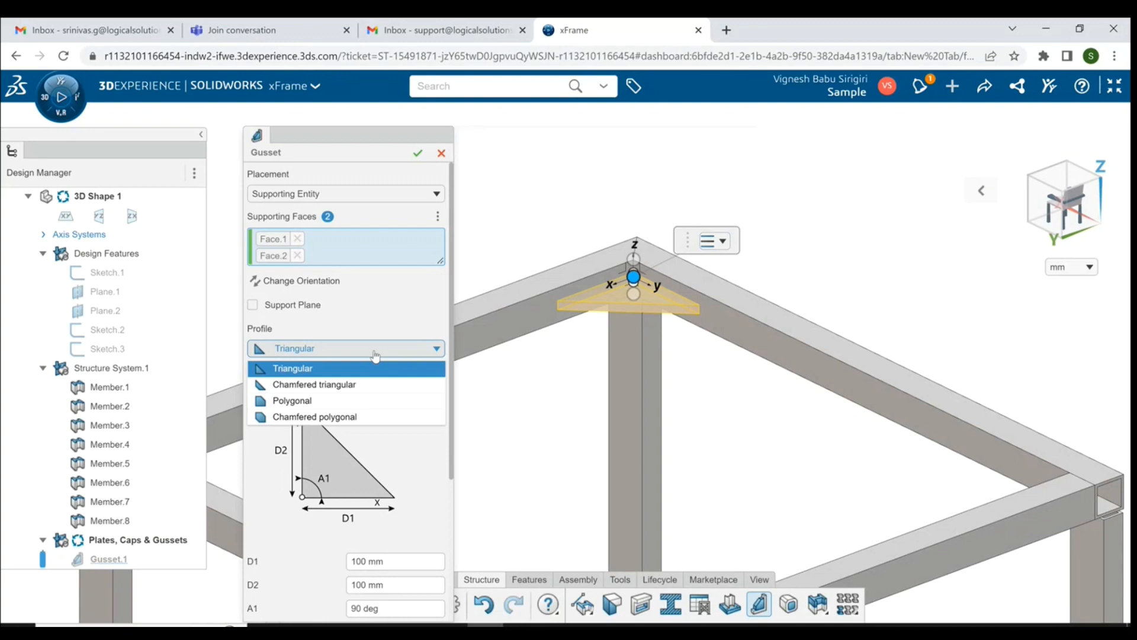
click(375, 353)
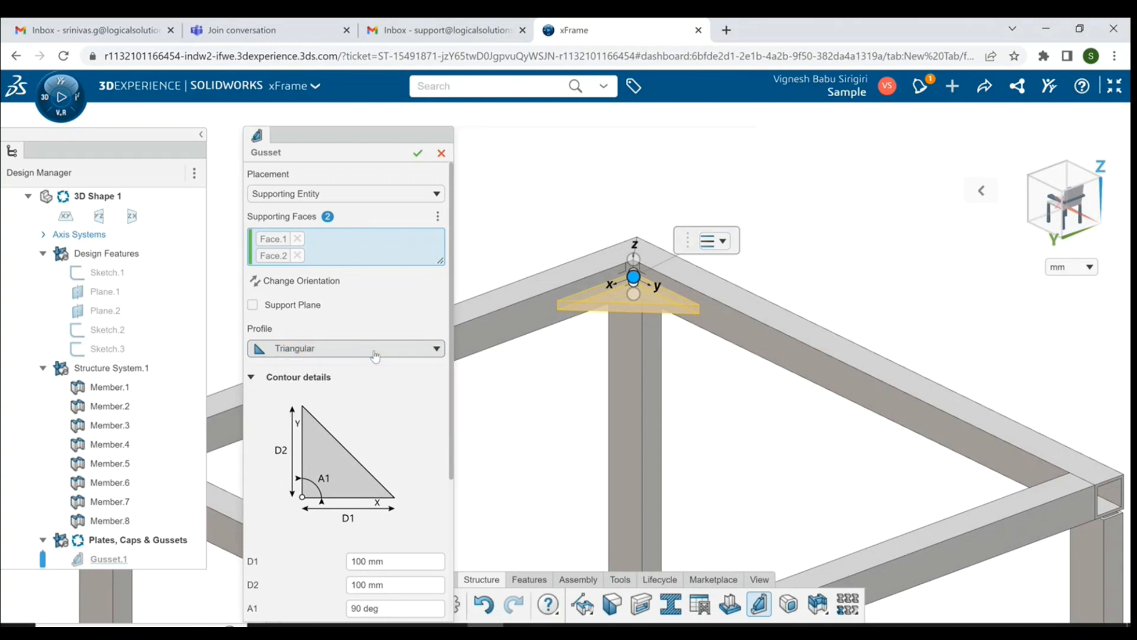
Set the gusset's D1 and D2 to 80 mm and create it at the mitered corner.
scroll(388, 497, down, 3)
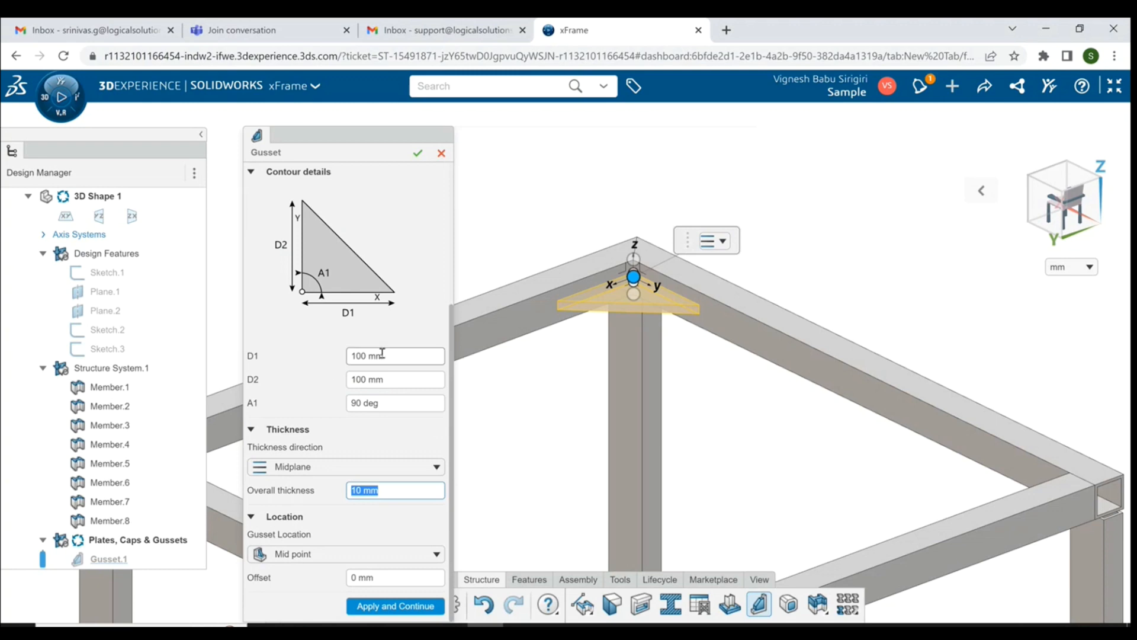
click(413, 354)
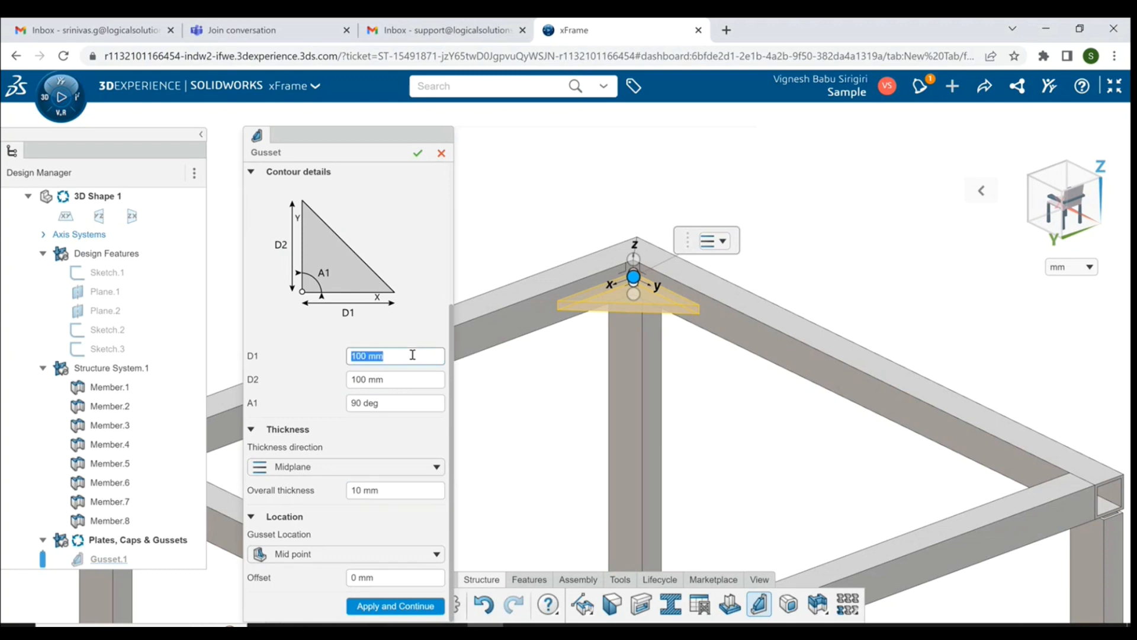
text(80)
click(404, 381)
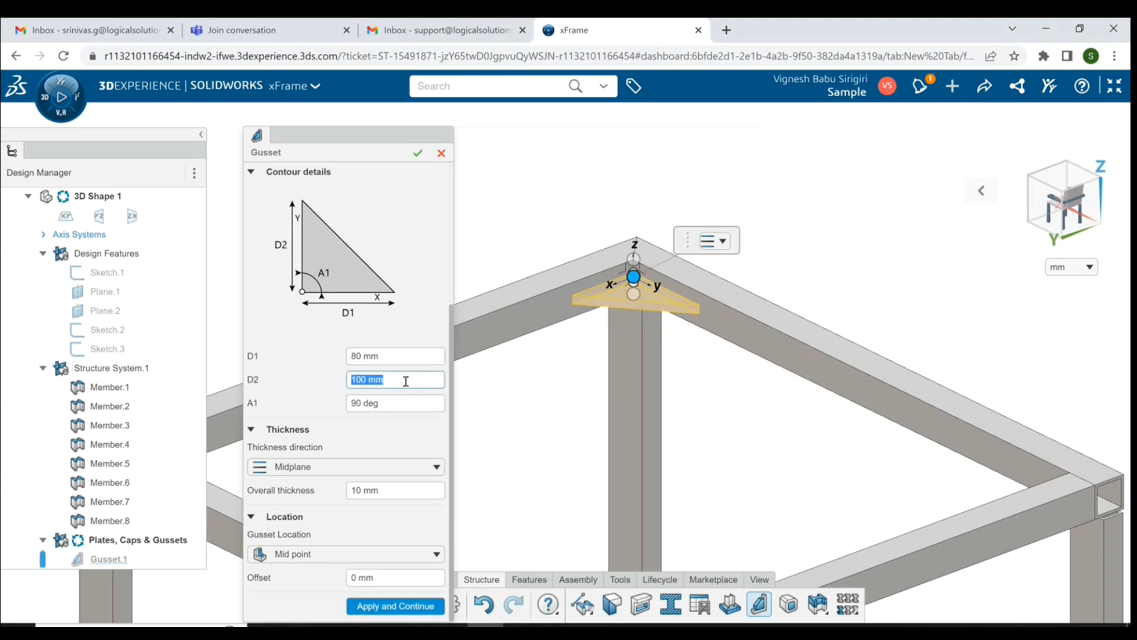
text(80)
key(Return)
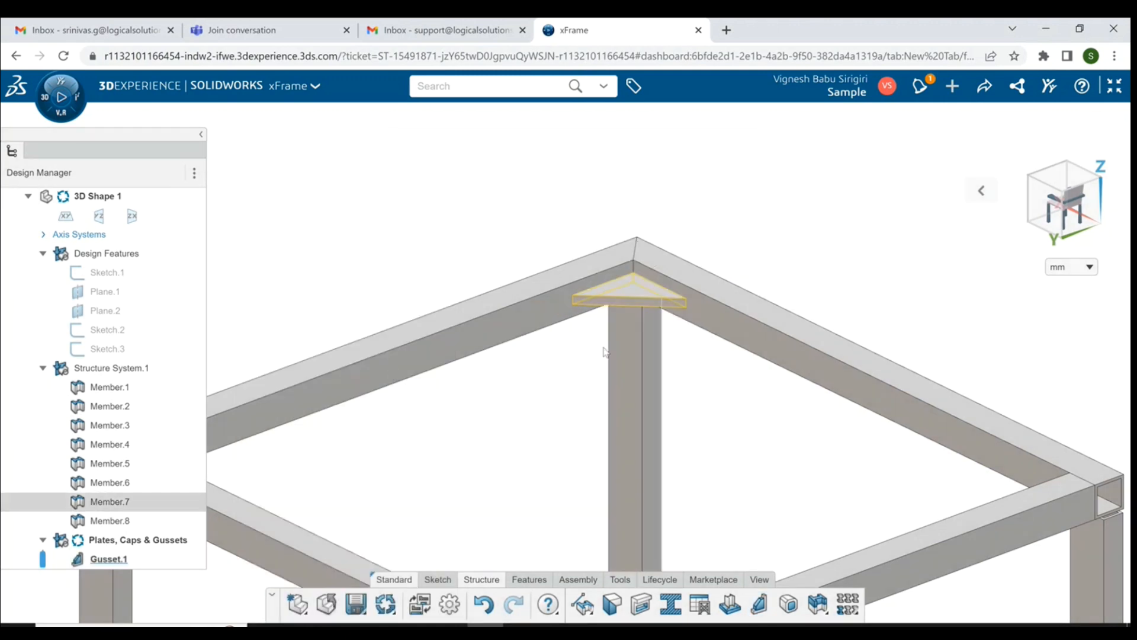
Start a predefined plate on the lower end of the front corner leg, keeping the Rectangular profile.
scroll(621, 375, down, 4)
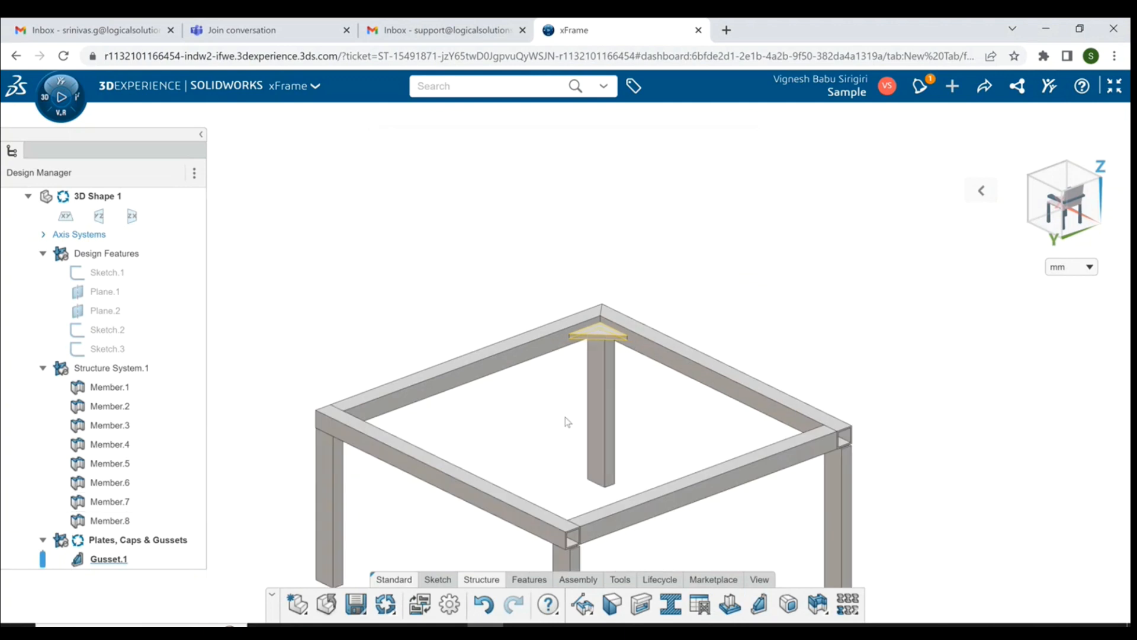
middle_drag(537, 425, 563, 410)
scroll(563, 409, down, 3)
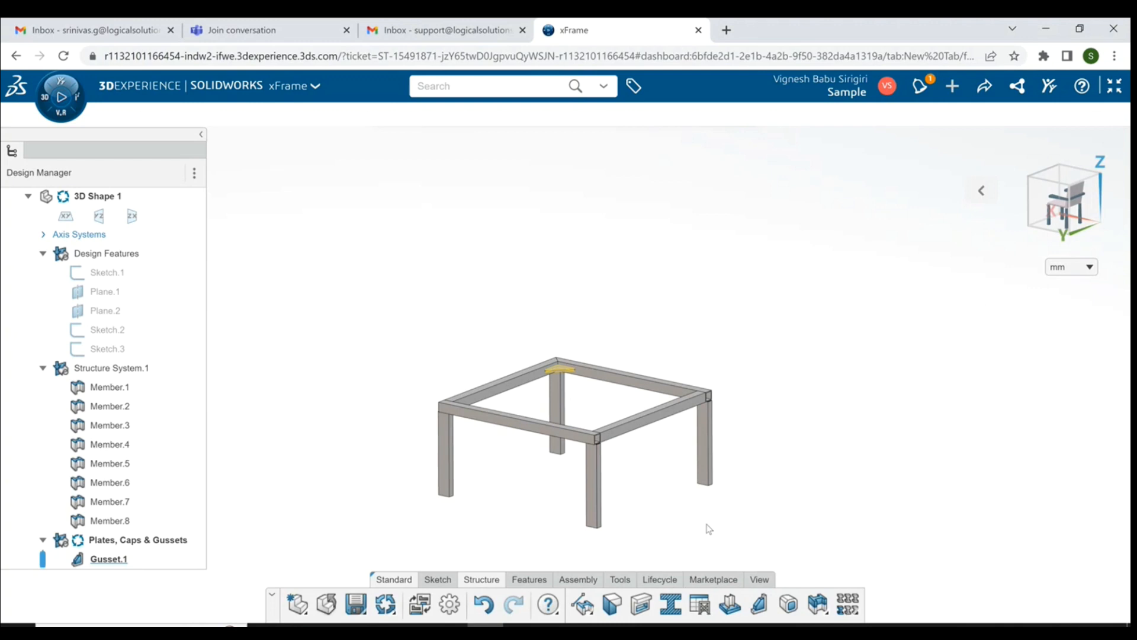
click(730, 604)
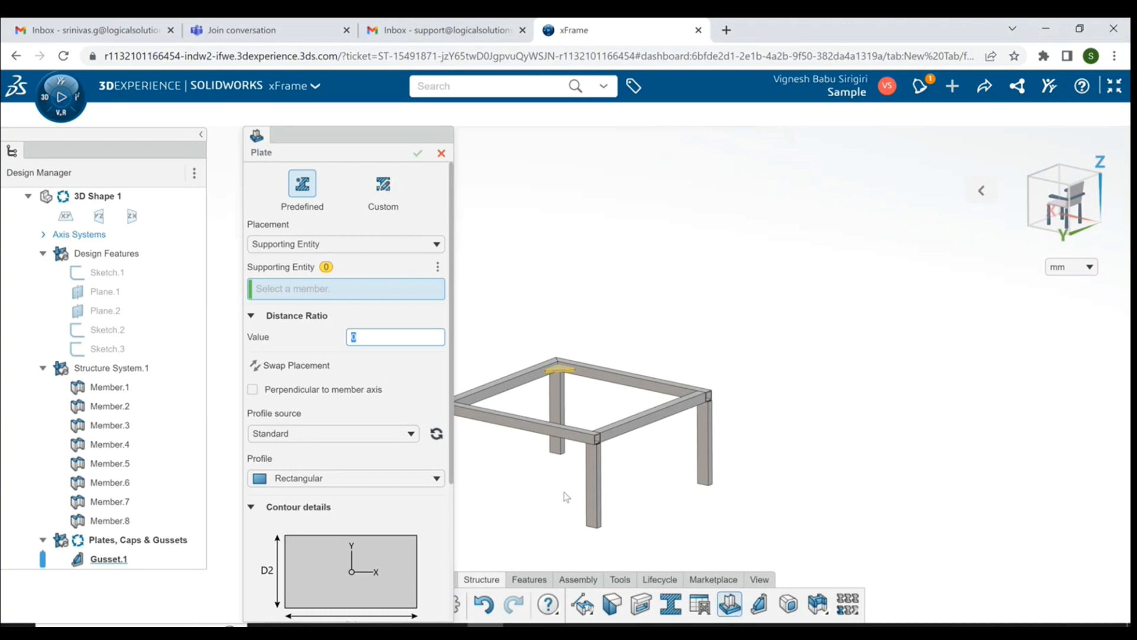
middle_drag(578, 467, 528, 314)
scroll(597, 479, up, 5)
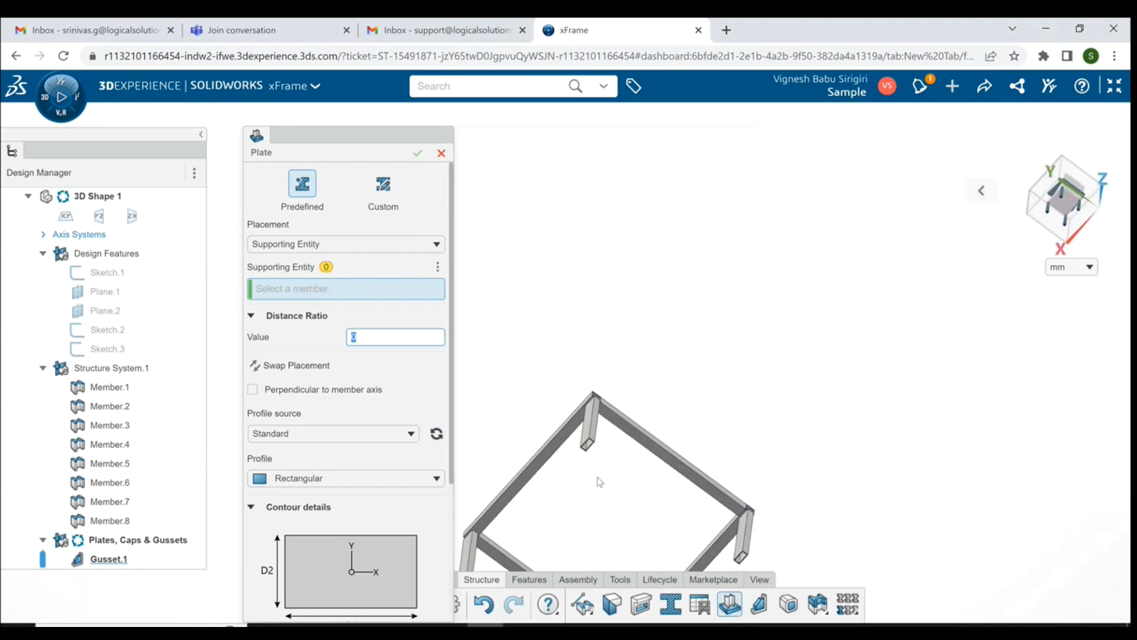
scroll(596, 472, up, 5)
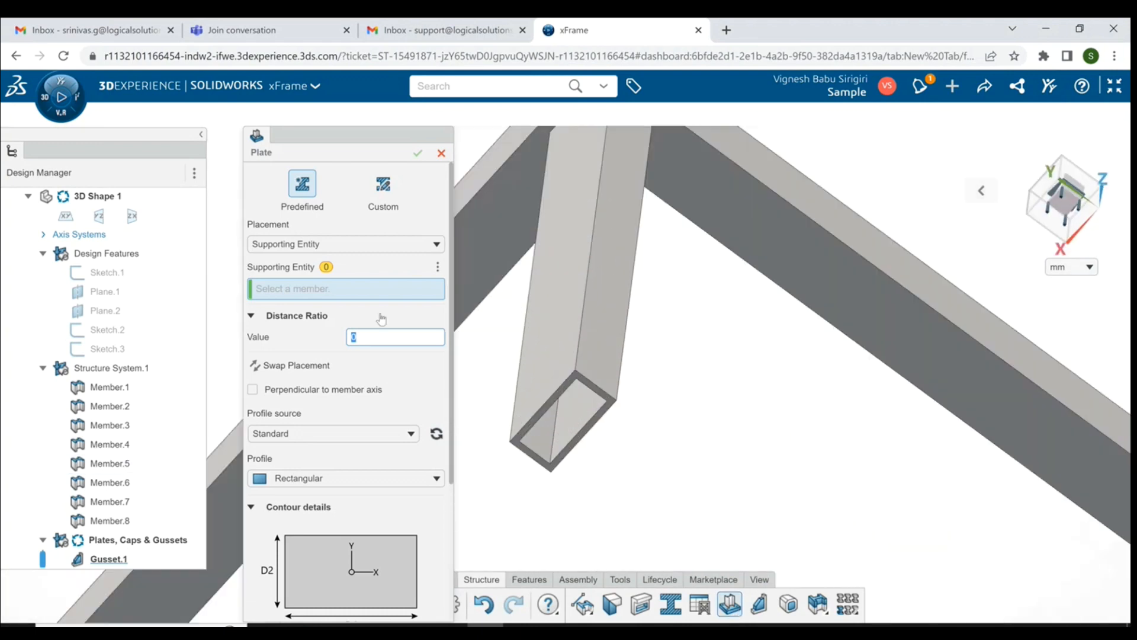
click(600, 394)
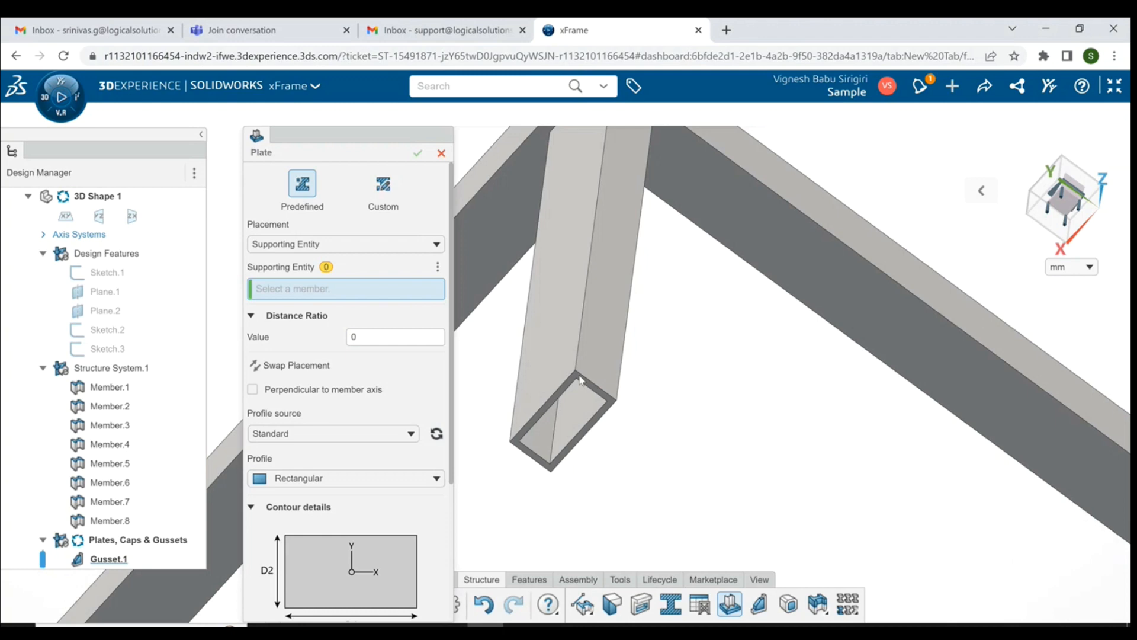
scroll(584, 431, up, 2)
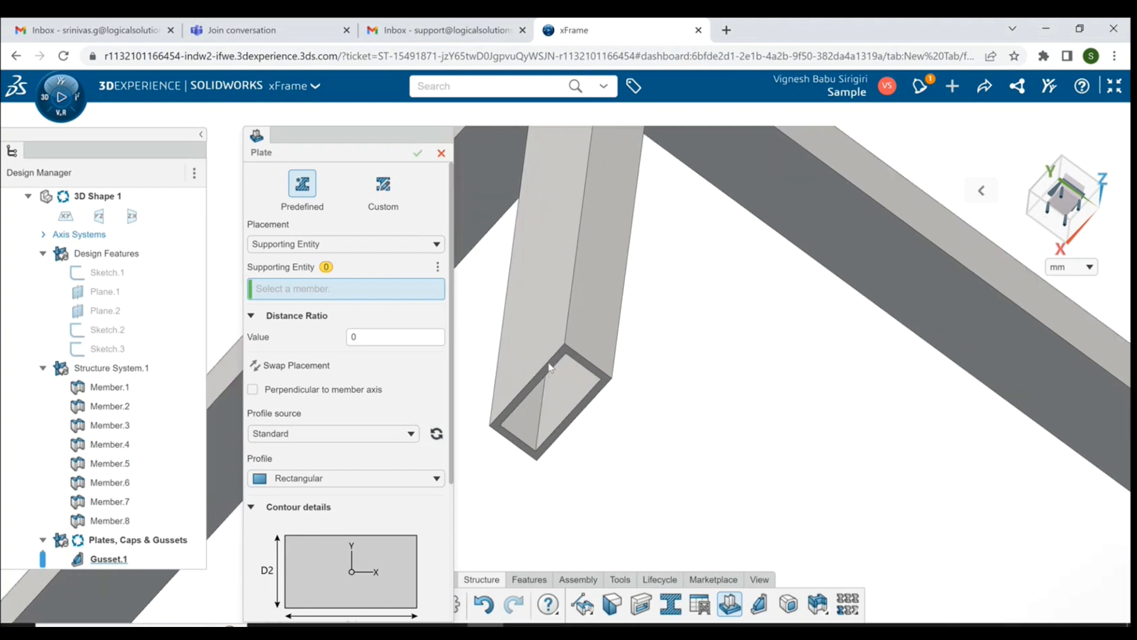
click(567, 389)
scroll(566, 389, down, 4)
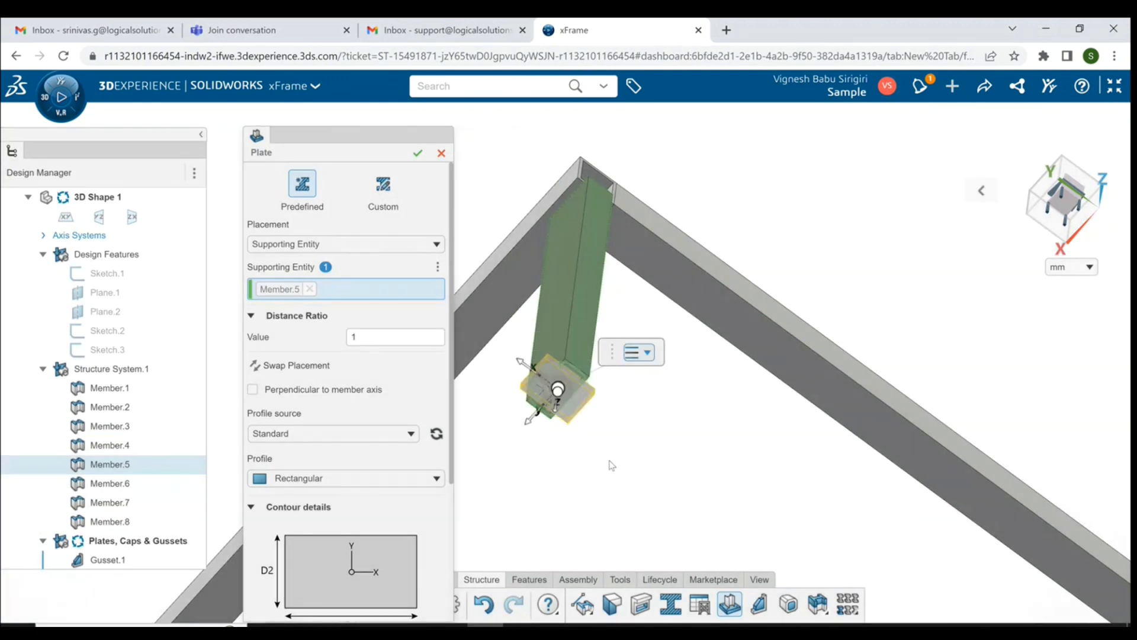
scroll(624, 414, down, 3)
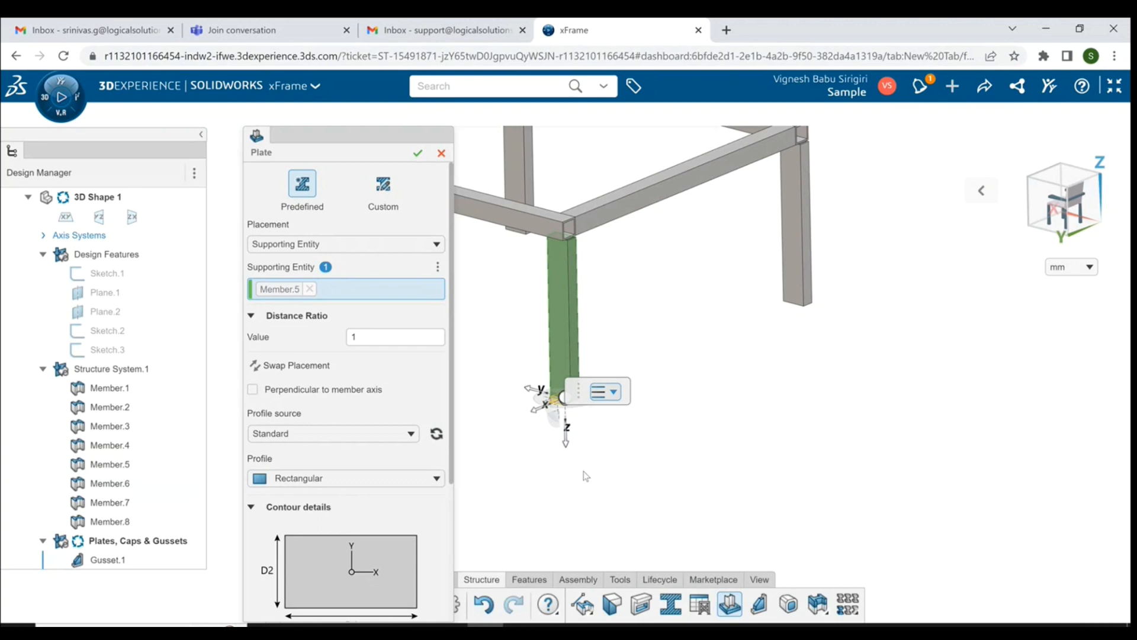
scroll(584, 474, up, 3)
scroll(567, 454, down, 2)
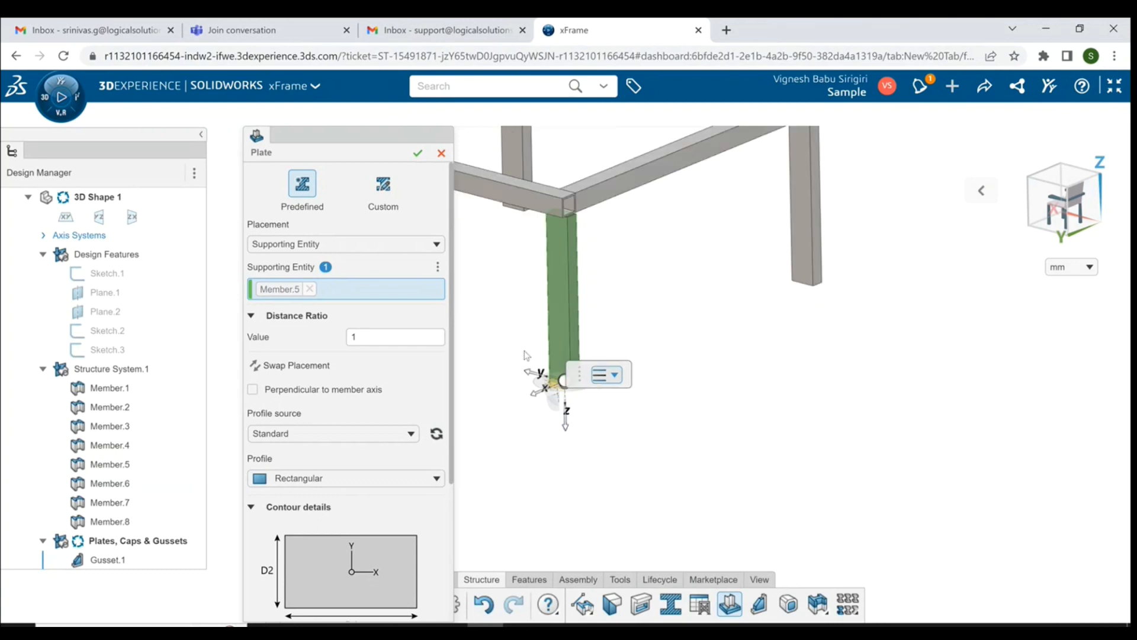
scroll(529, 398, up, 3)
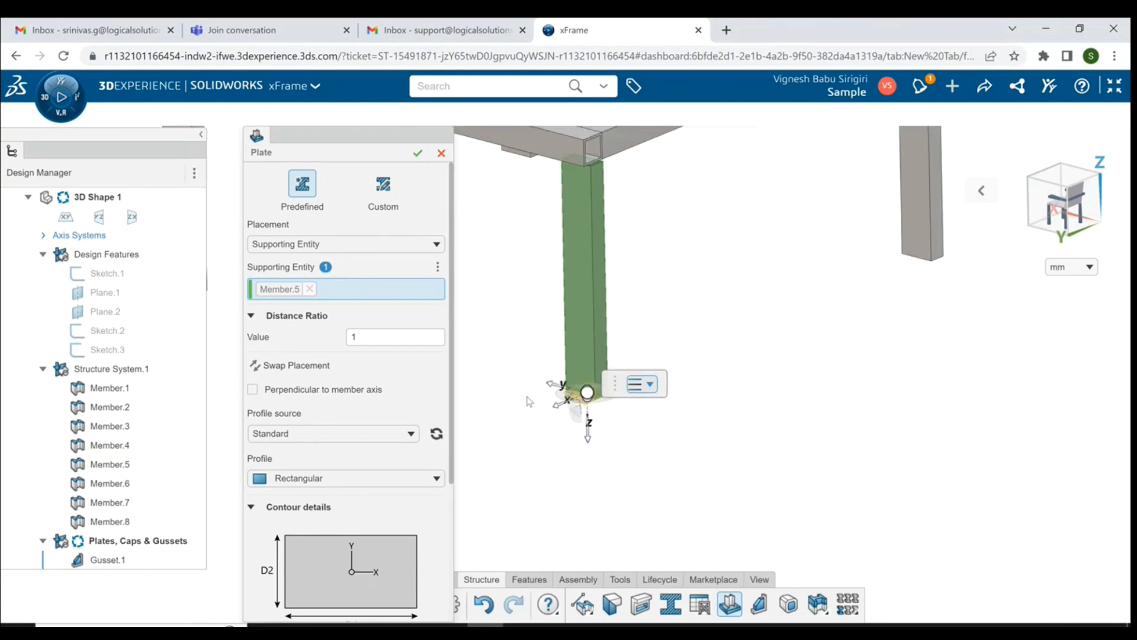
click(383, 479)
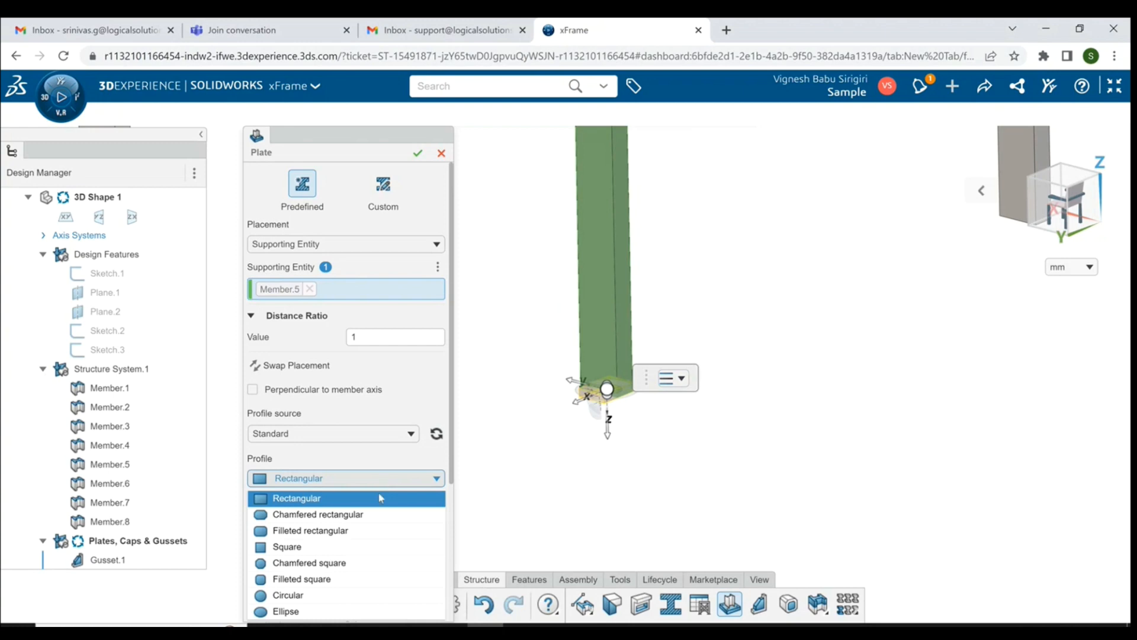
click(412, 481)
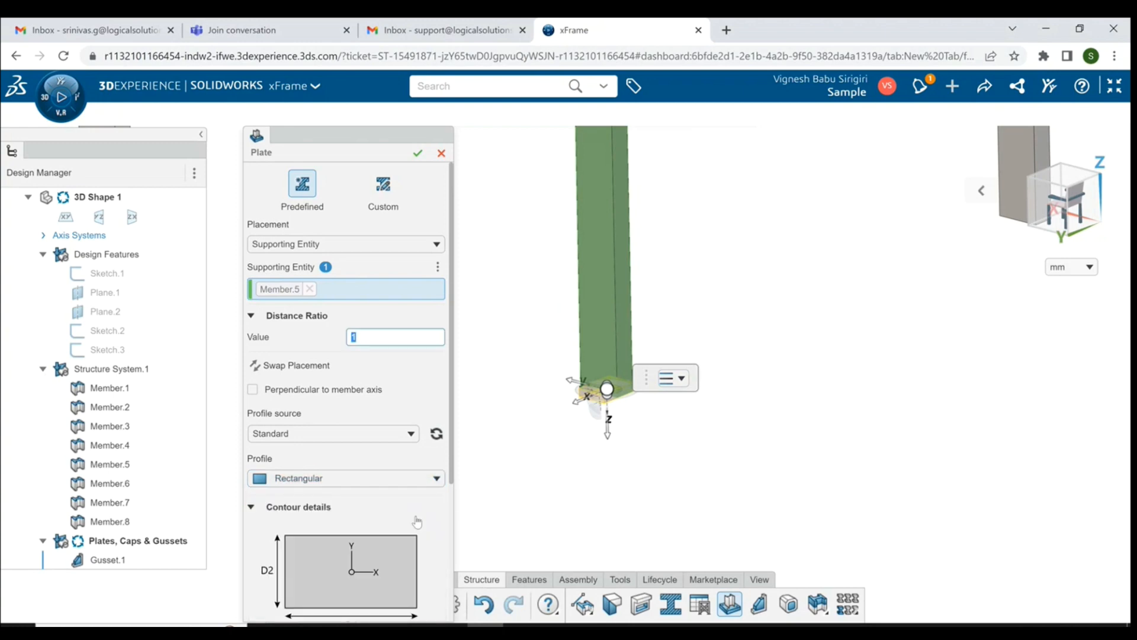
Set the plate's D1 to 100 mm, enlarge its D2 and create the plate at the leg's foot.
scroll(412, 481, down, 3)
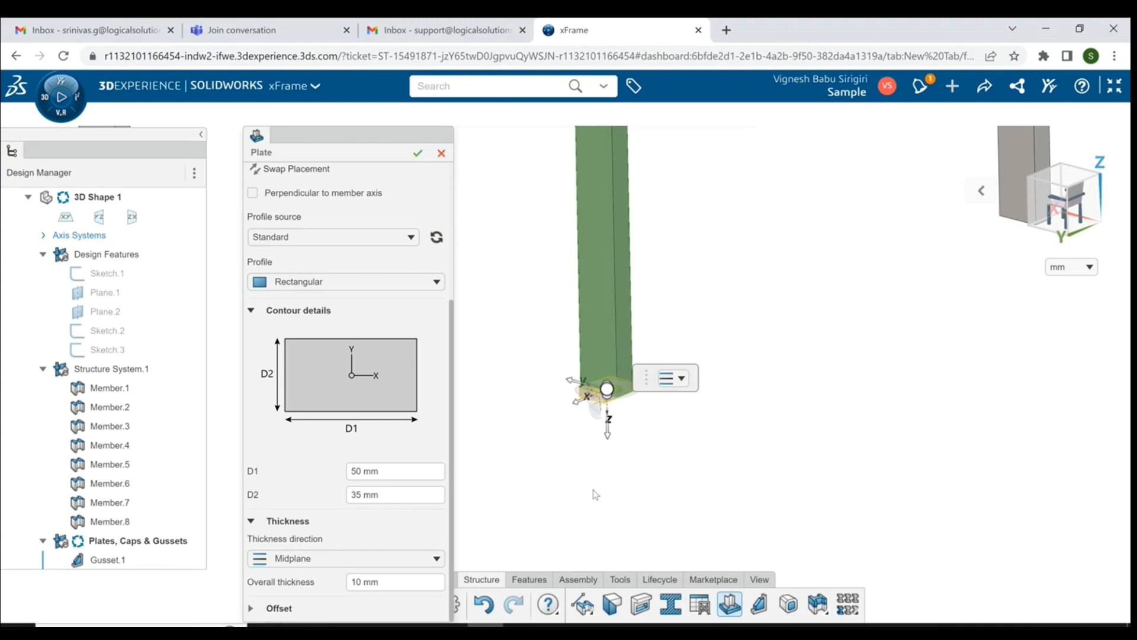
scroll(572, 363, up, 5)
click(398, 473)
text(100)
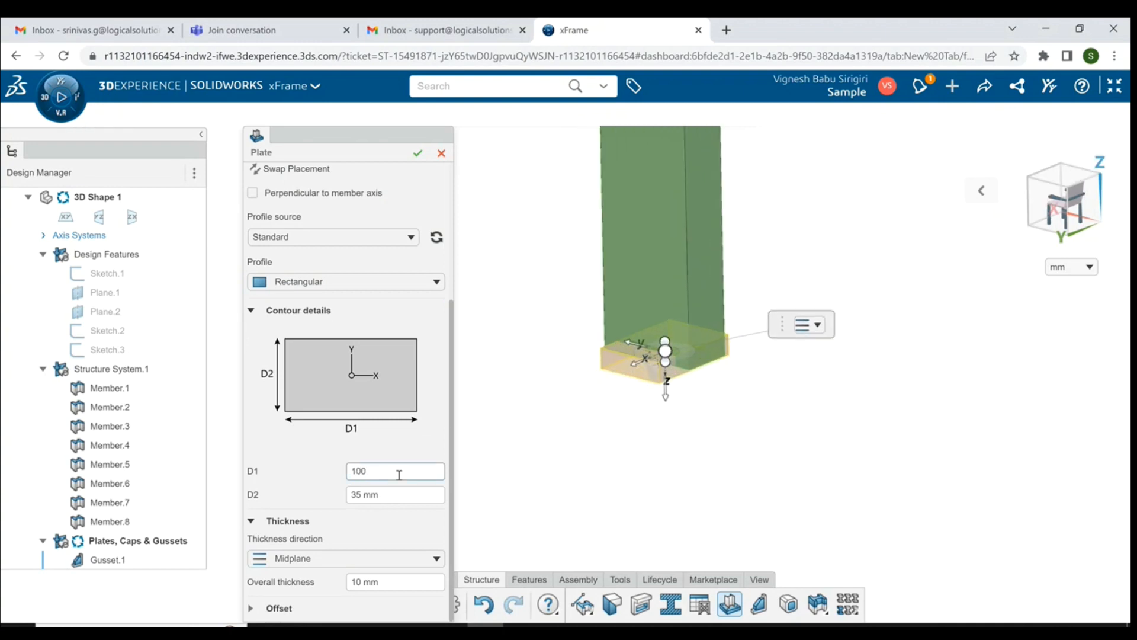
click(396, 494)
text(12)
key(Return)
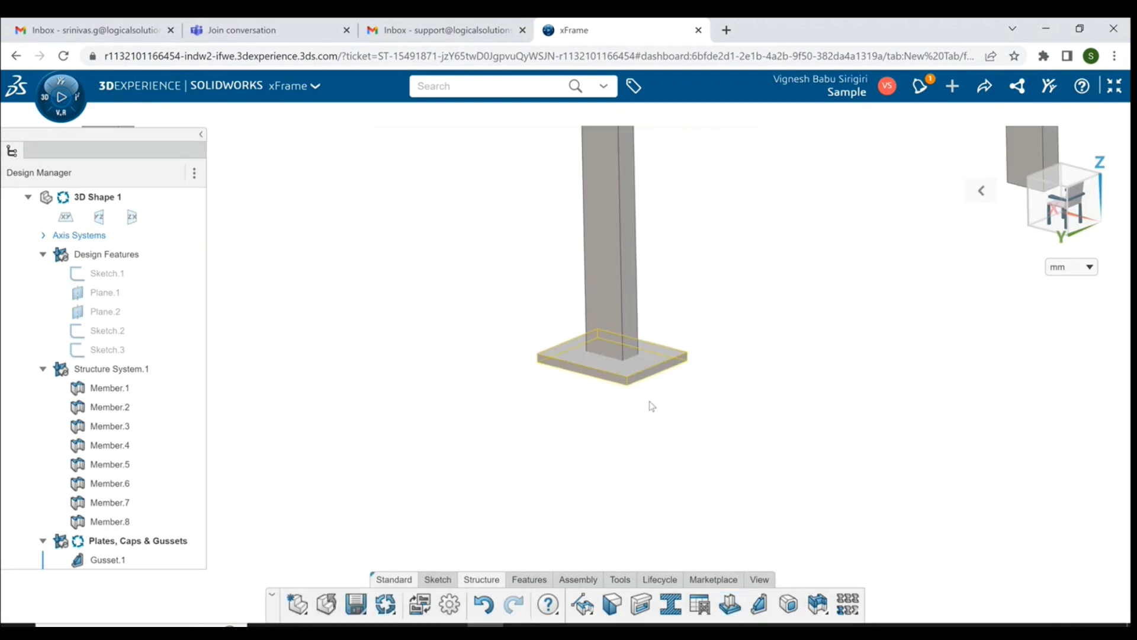
Examine the new base plate under the leg and the whole frame with its gusset.
scroll(659, 416, down, 5)
middle_drag(622, 391, 609, 431)
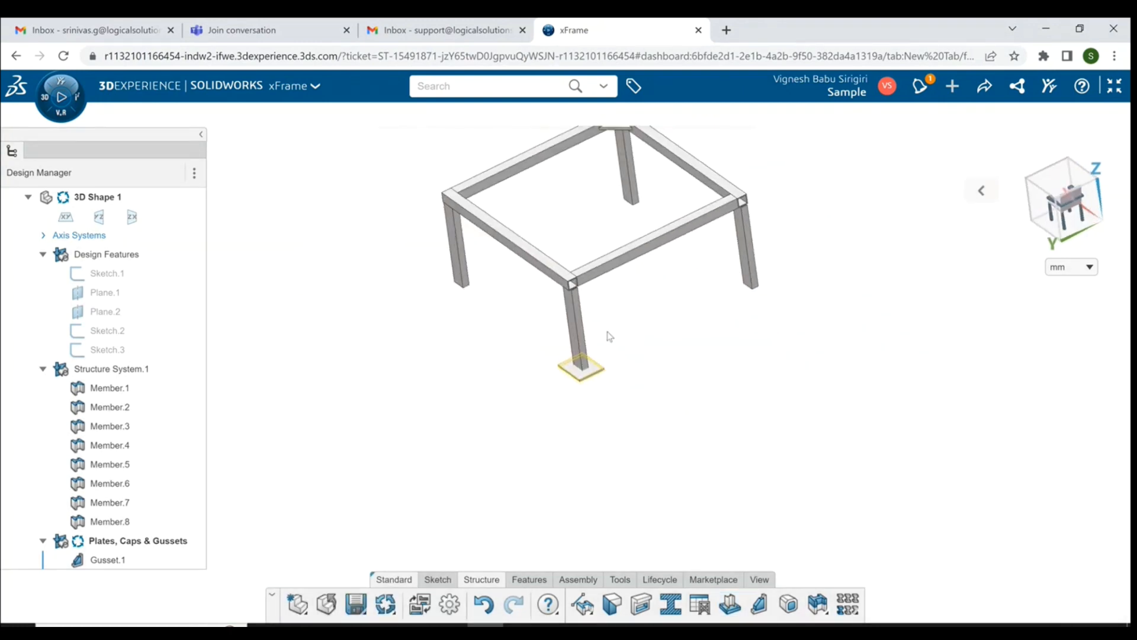
scroll(609, 337, up, 3)
middle_drag(545, 464, 561, 446)
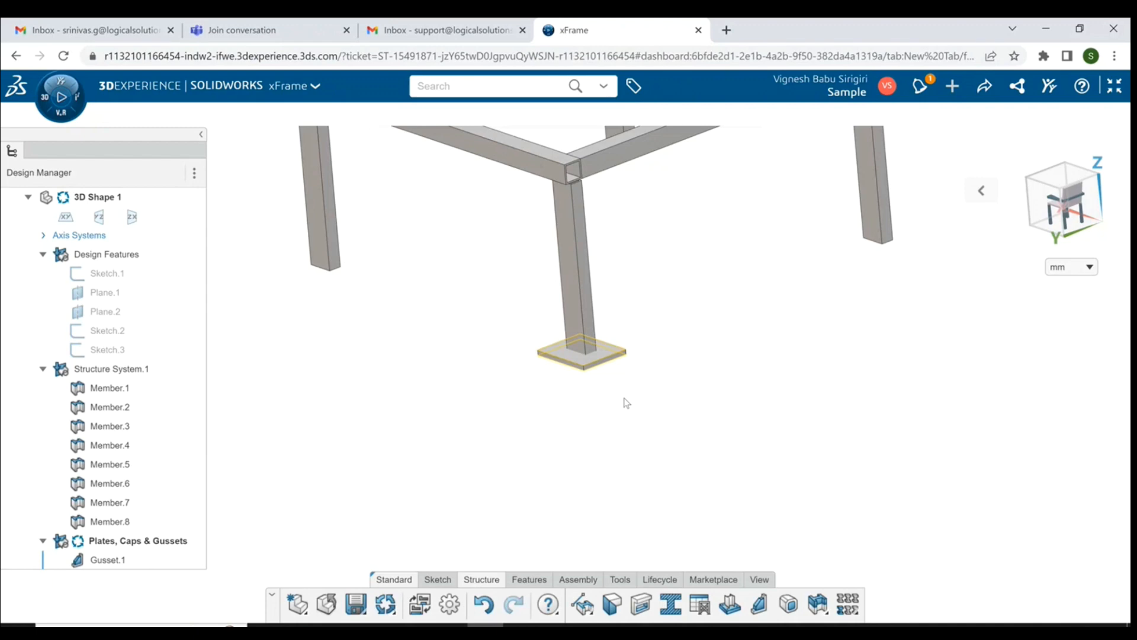
scroll(627, 403, down, 5)
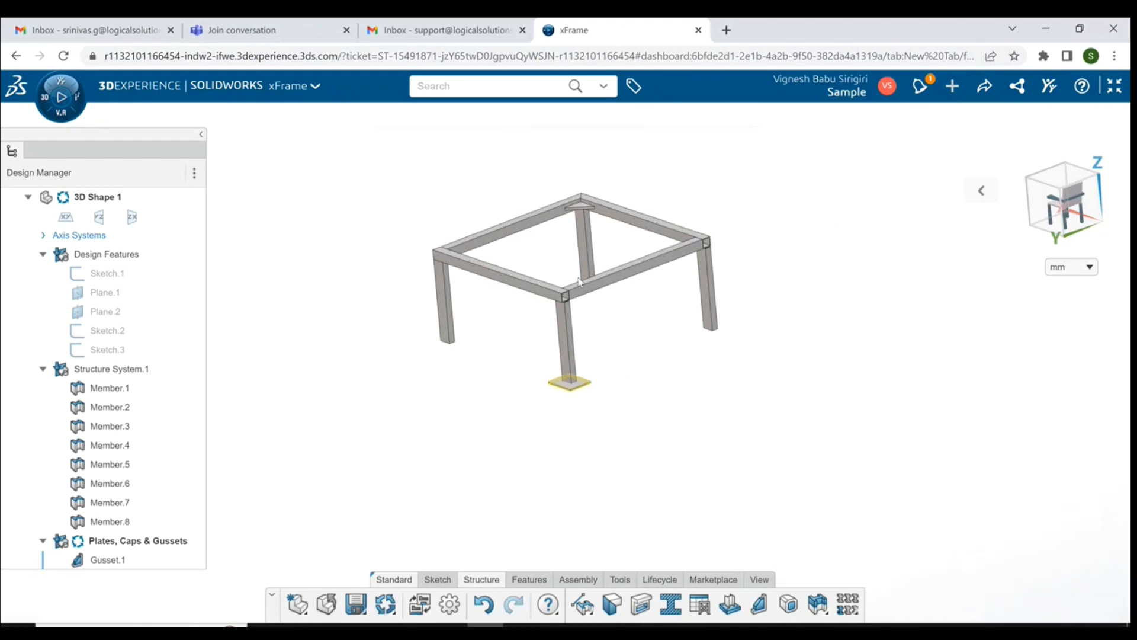
middle_drag(612, 241, 599, 262)
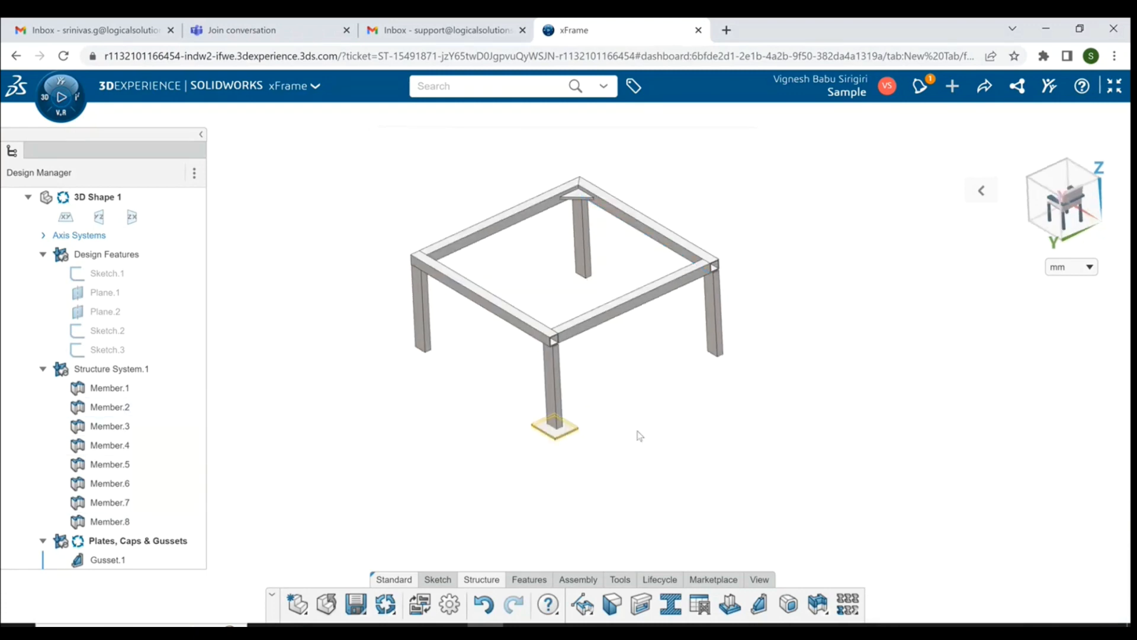
scroll(635, 476, down, 2)
scroll(458, 378, up, 2)
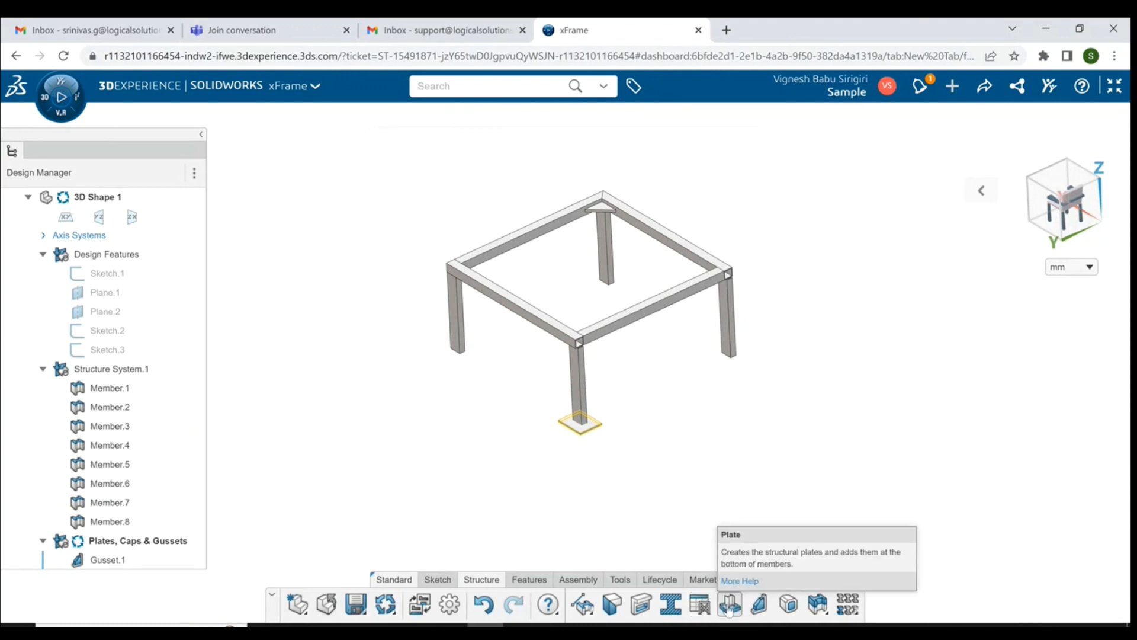
Open the structure's cut-list properties and widen the table to show the full End angle column.
click(706, 611)
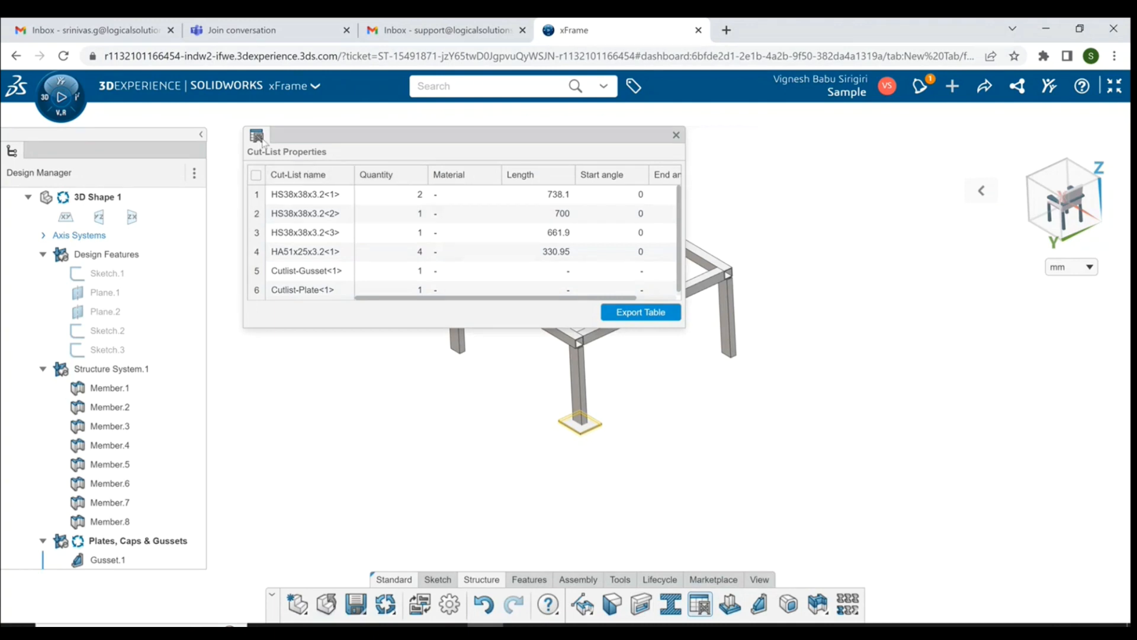
drag(427, 329, 426, 432)
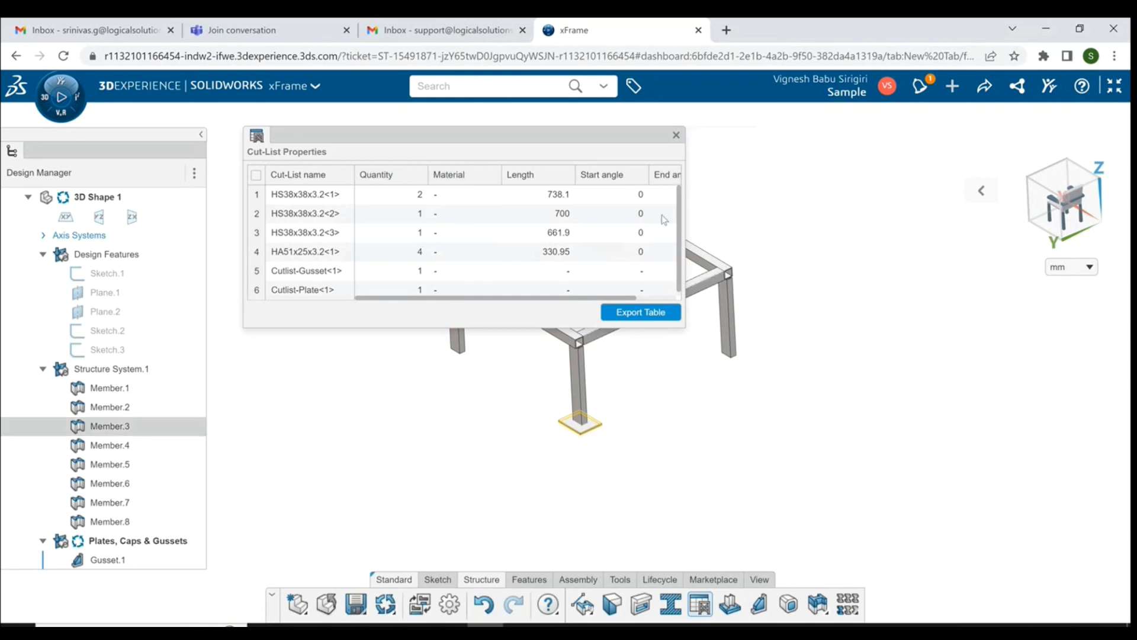
drag(687, 200, 727, 209)
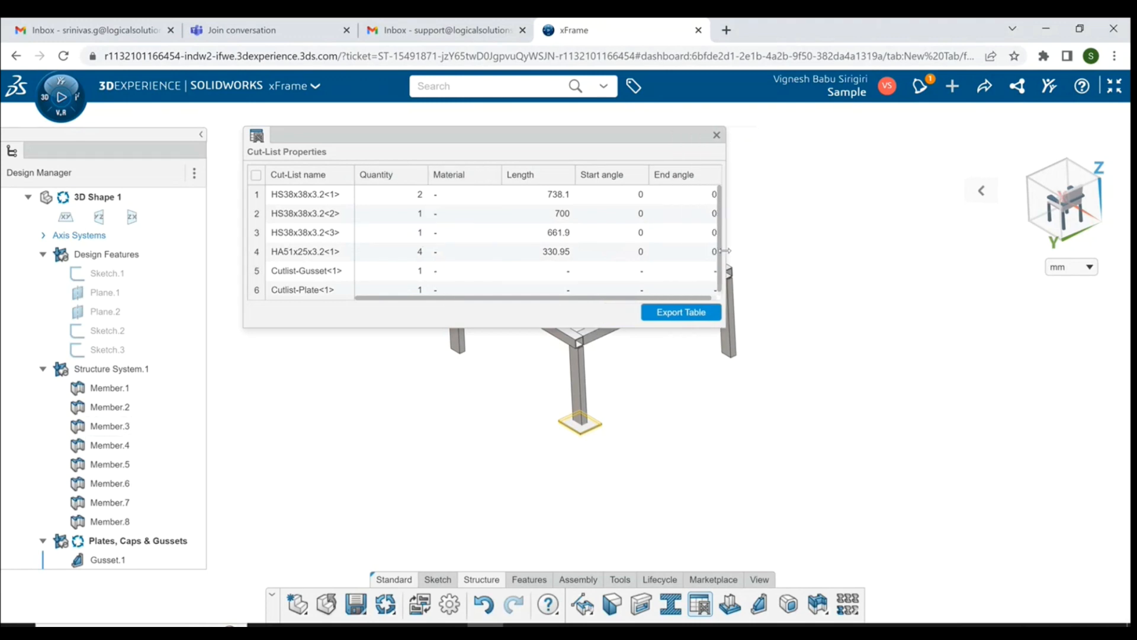
Export the cut-list table as a file on disk named 123.
click(694, 312)
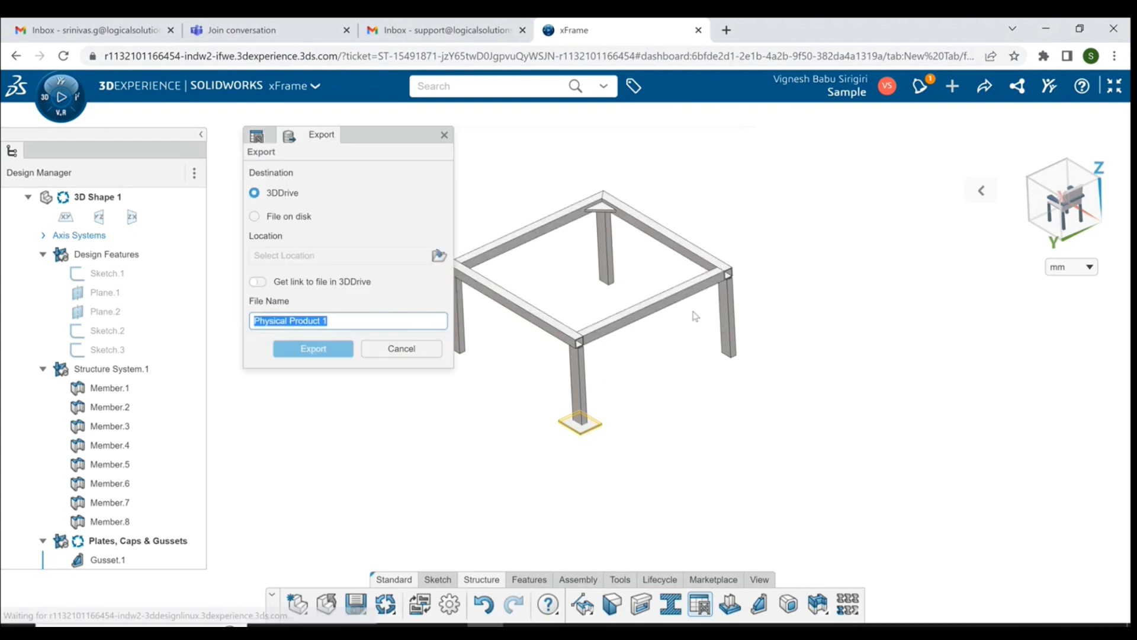
click(255, 217)
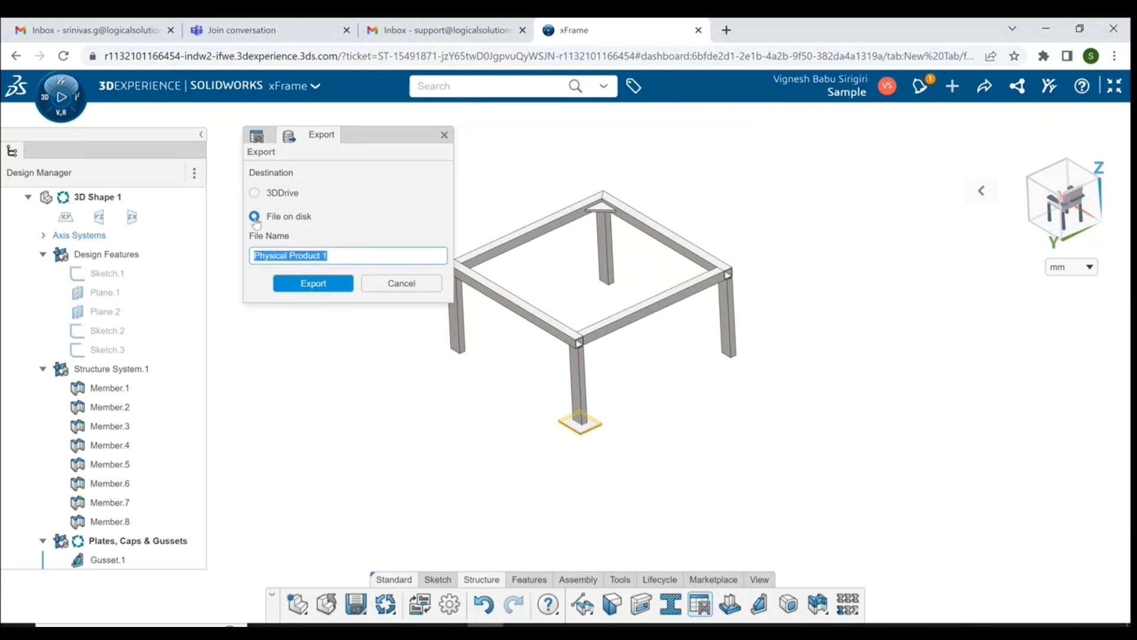
text(123)
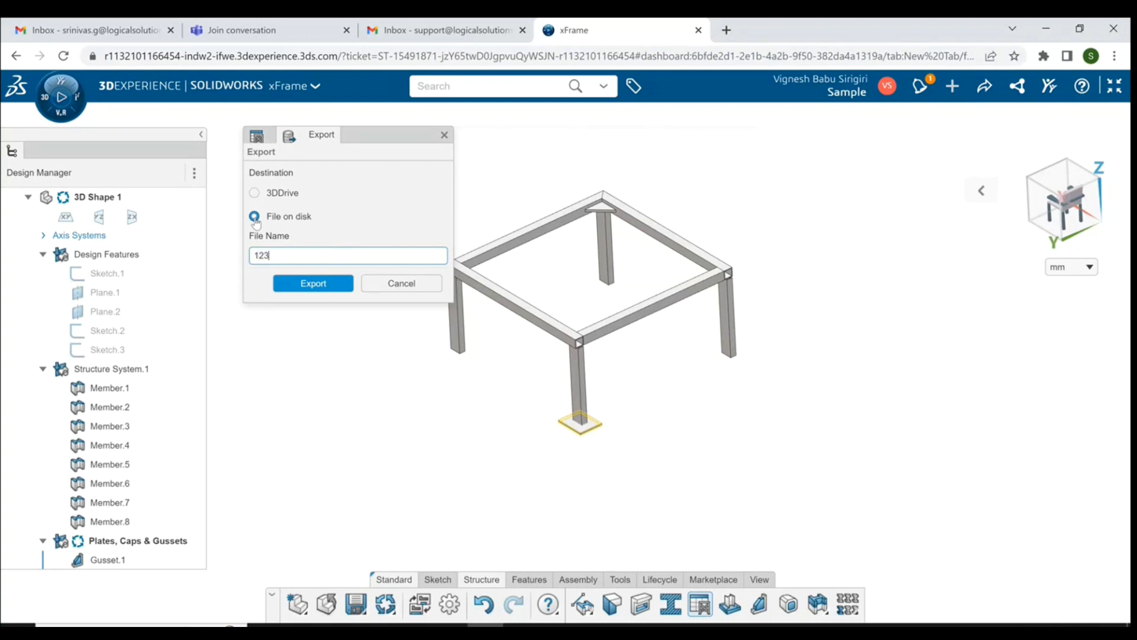
click(313, 285)
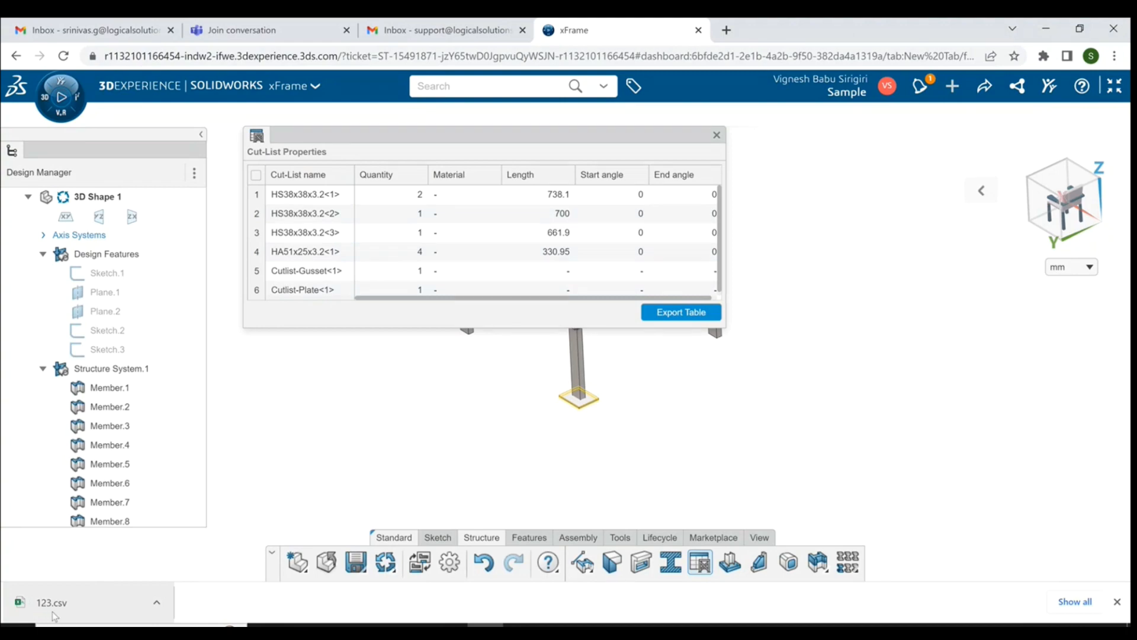
Open the exported 123.csv in Excel and widen the Cut-List name and Quantity columns.
click(96, 609)
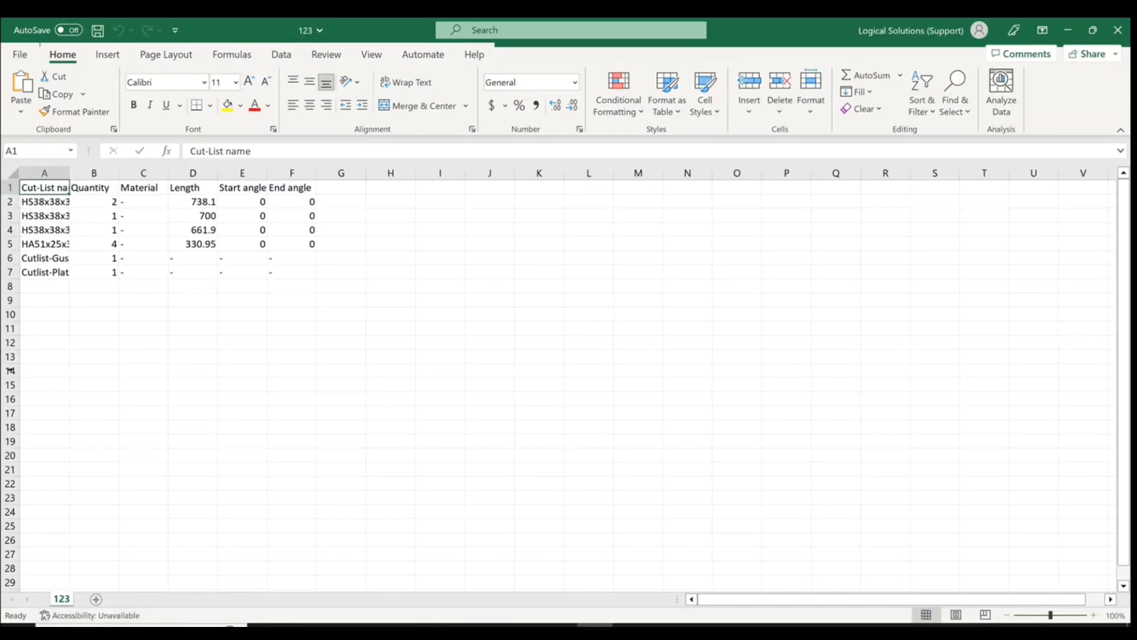
drag(70, 173, 230, 172)
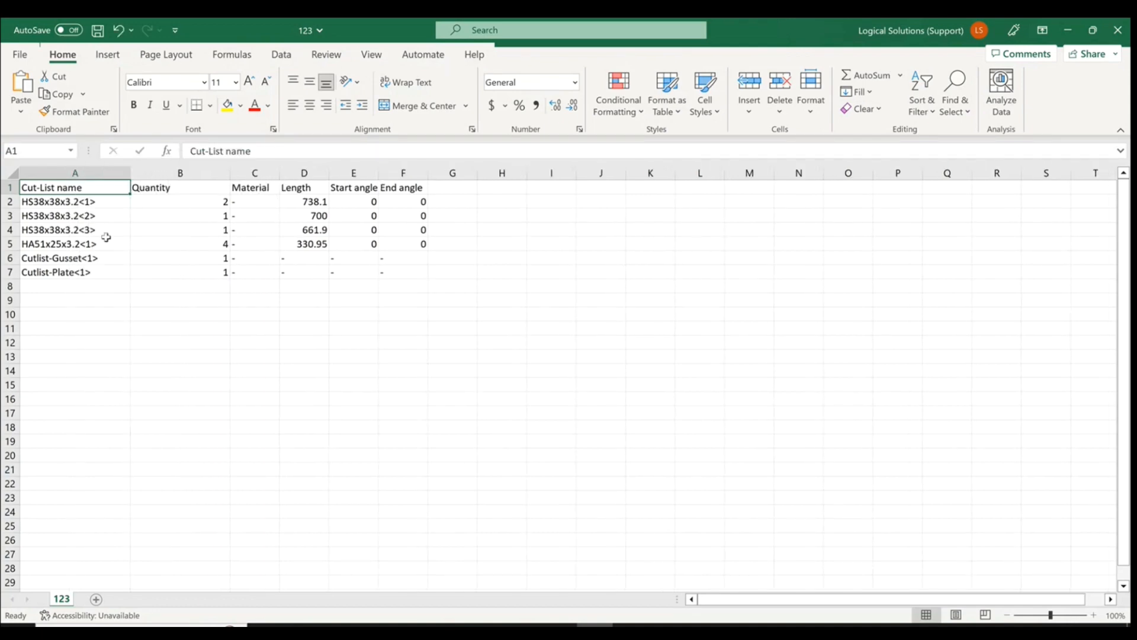